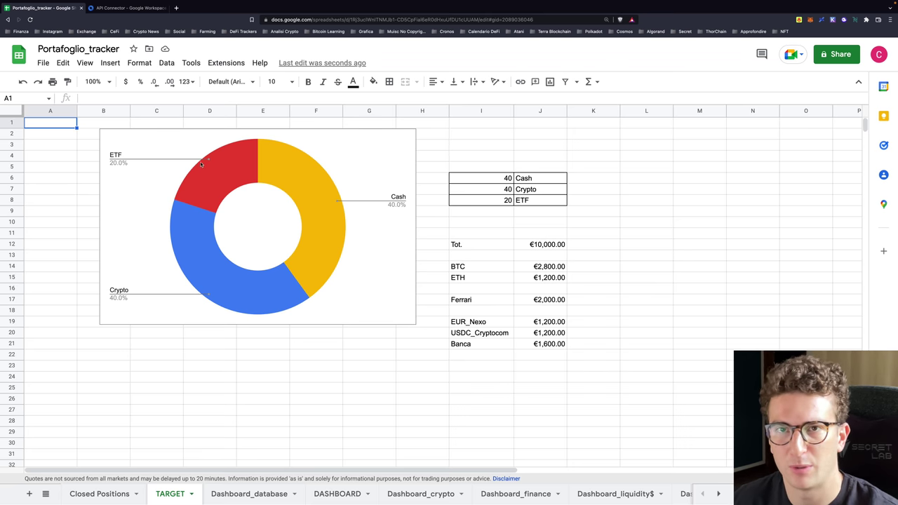
Step: Review the TARGET allocation values in I10:J23, then switch to the API Connector Marketplace listing
left_click_drag(545, 367, 456, 228)
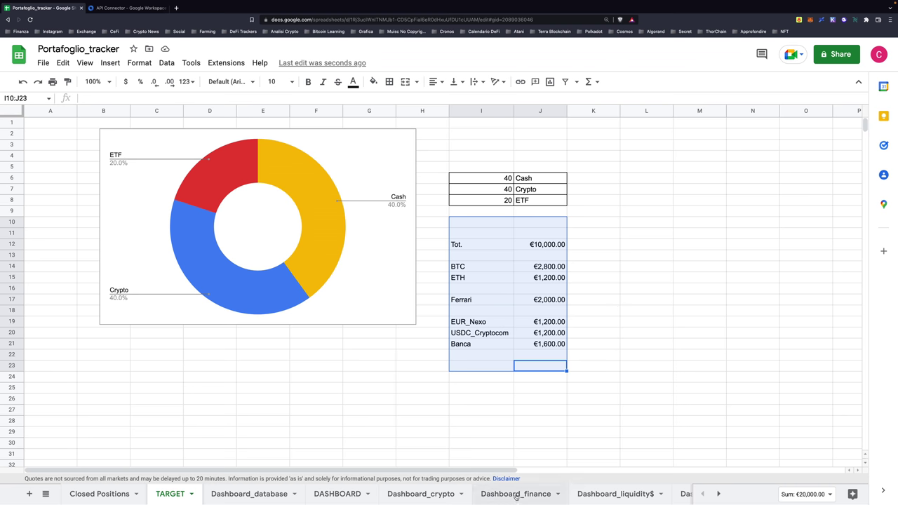
scroll(516, 497, "right", 5)
scroll(515, 496, "left", 3)
scroll(516, 497, "left", 2)
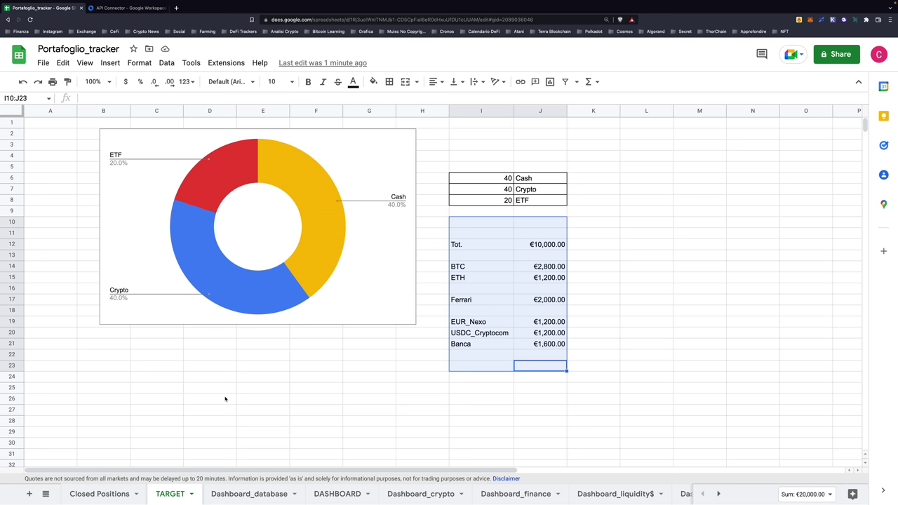
left_click(226, 394)
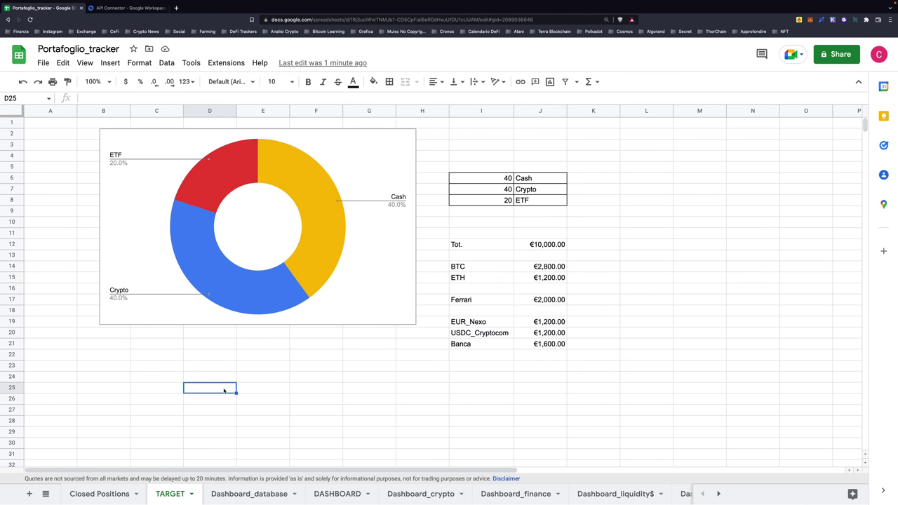
left_click(130, 7)
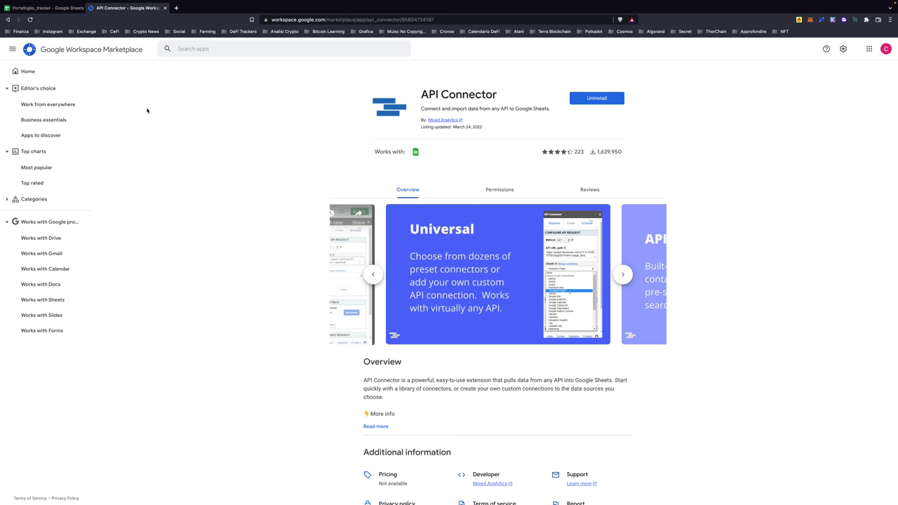
Step: Return to the Portafoglio_tracker spreadsheet on its TARGET sheet
left_click(45, 8)
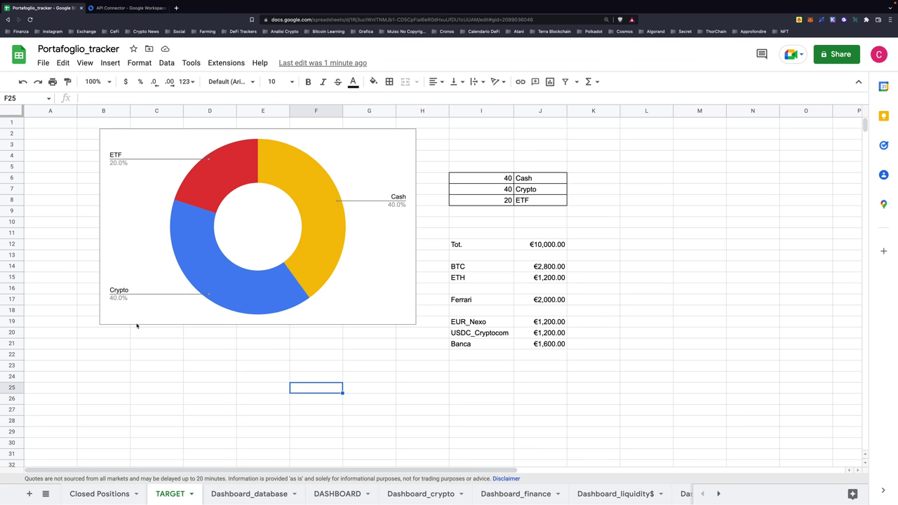
left_click(43, 62)
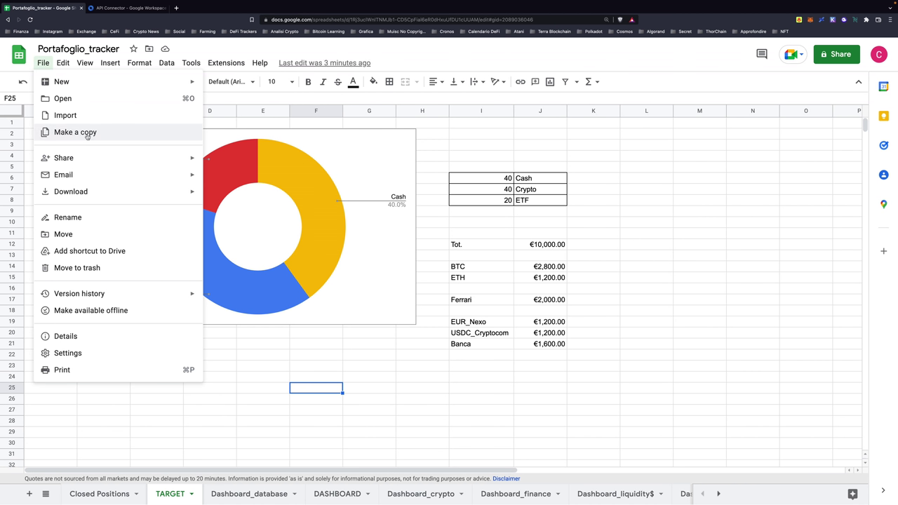
left_click(308, 358)
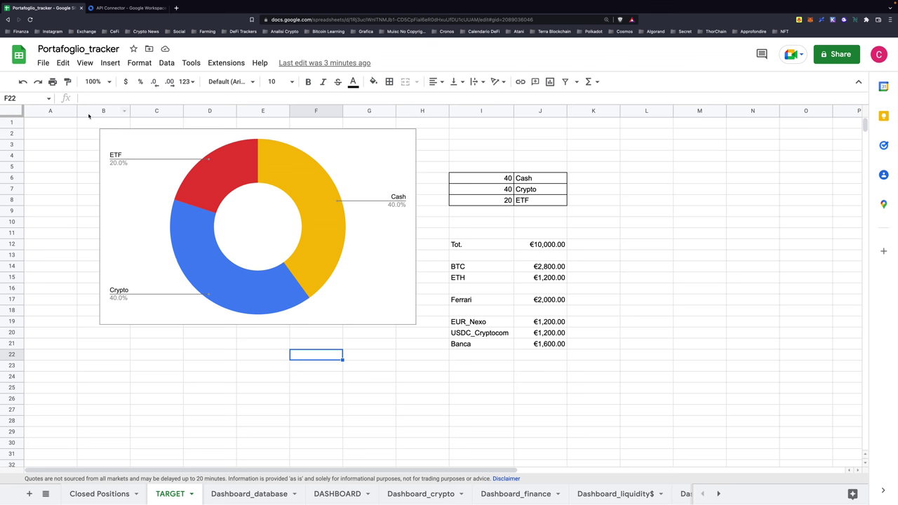
left_click(43, 62)
left_click(291, 356)
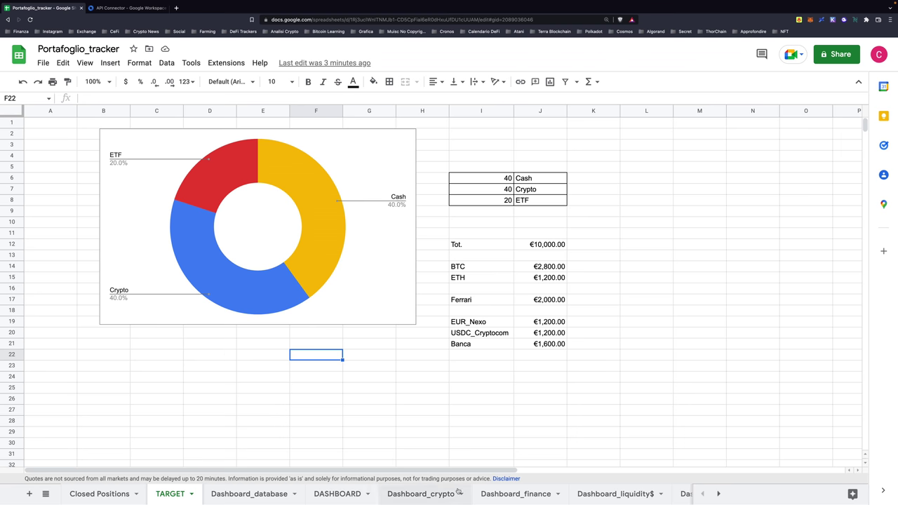
scroll(459, 492, "down", 5)
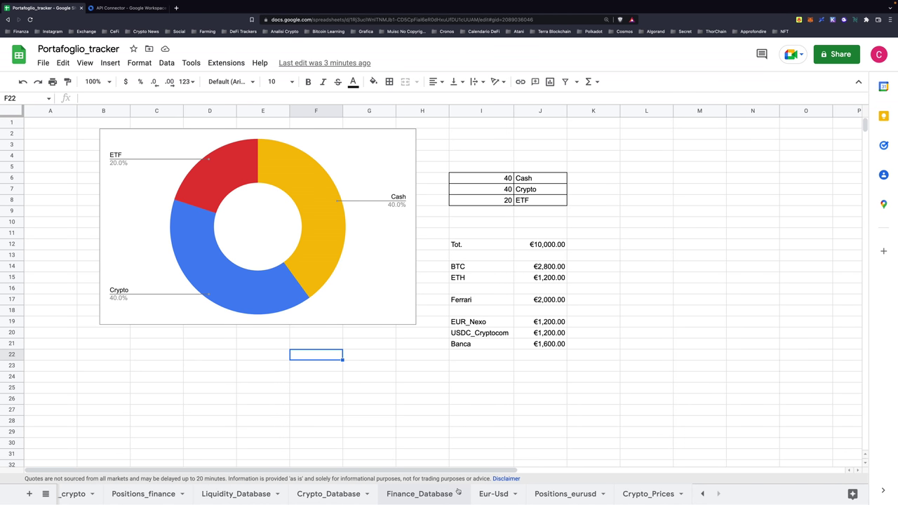
Step: On Crypto_Prices, edit the cryptoprices request from API Connector's Manage Connections requests list
left_click(628, 489)
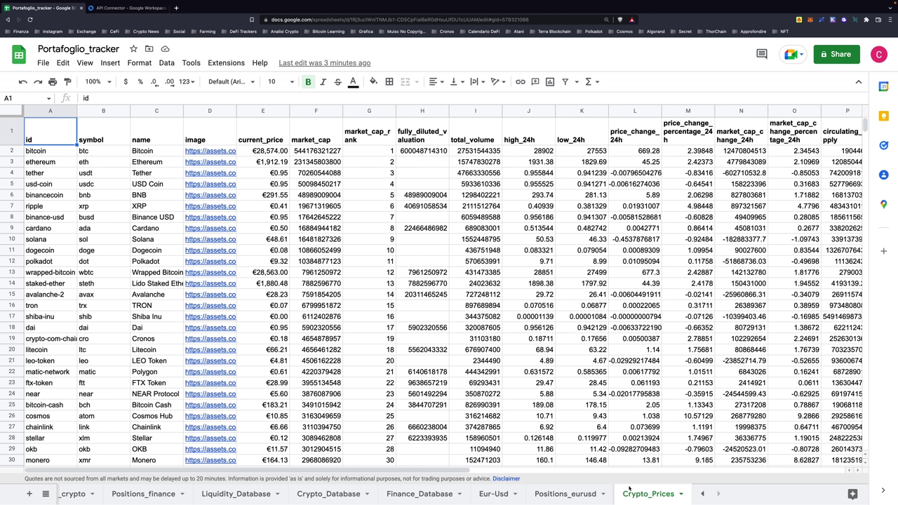
left_click(226, 62)
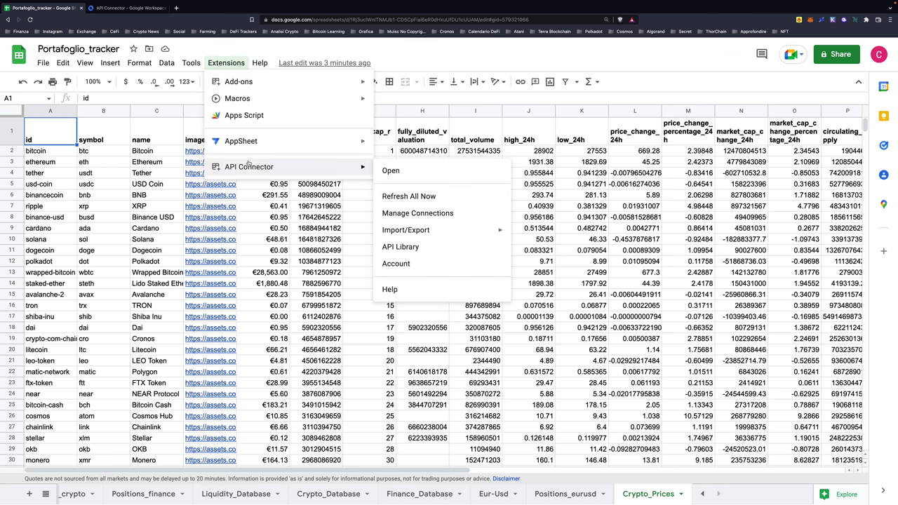
mouse_move(249, 167)
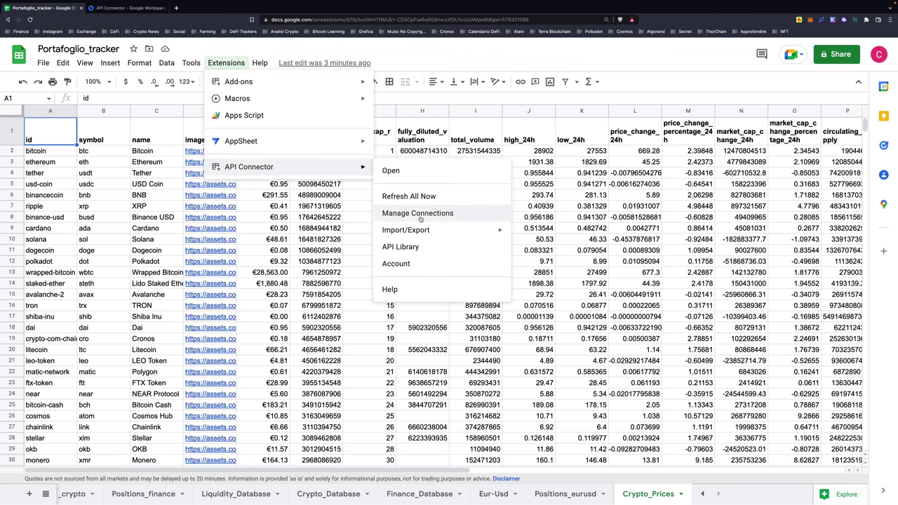
left_click(419, 213)
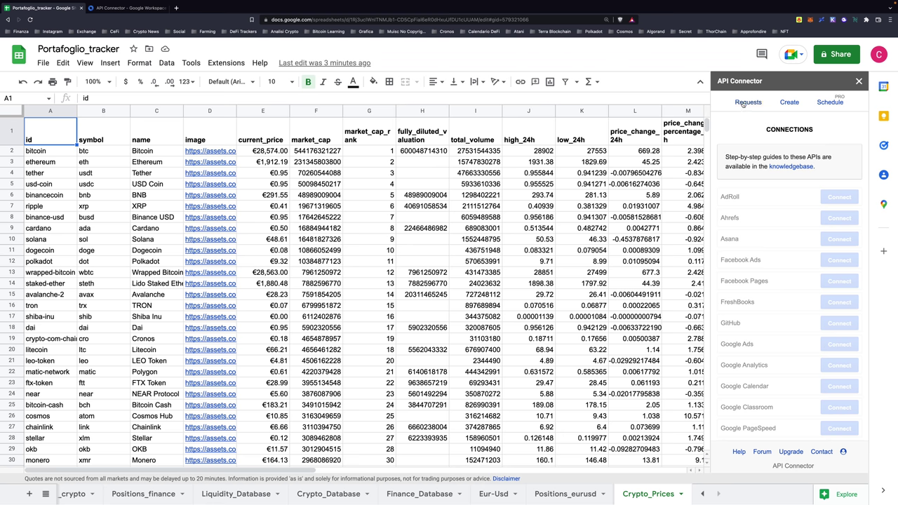
left_click(745, 102)
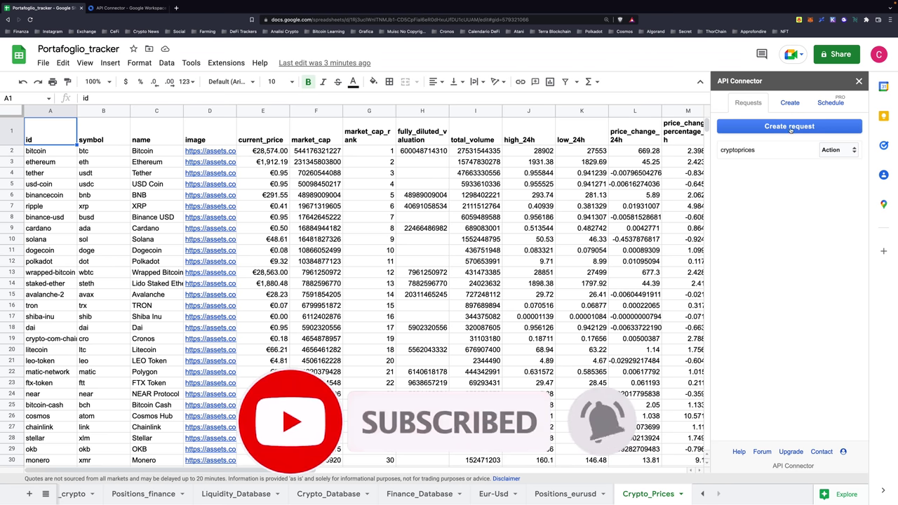
left_click(836, 150)
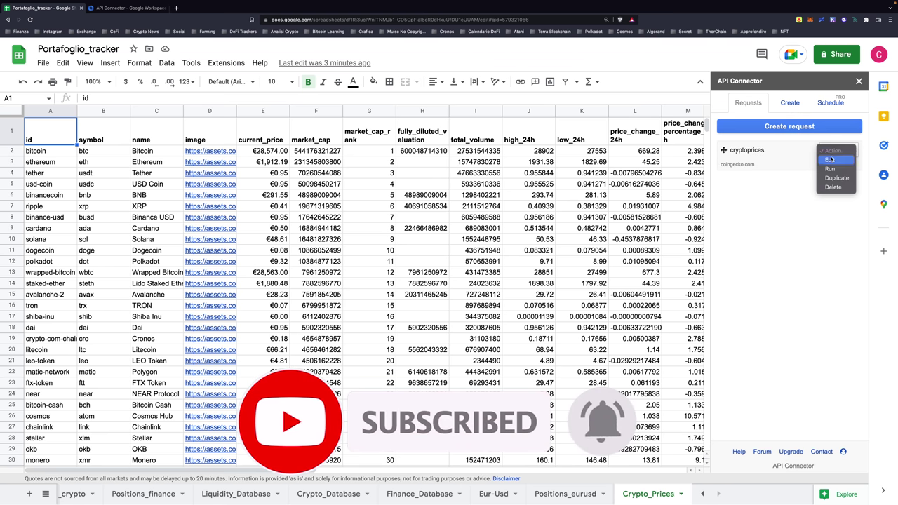
left_click(830, 159)
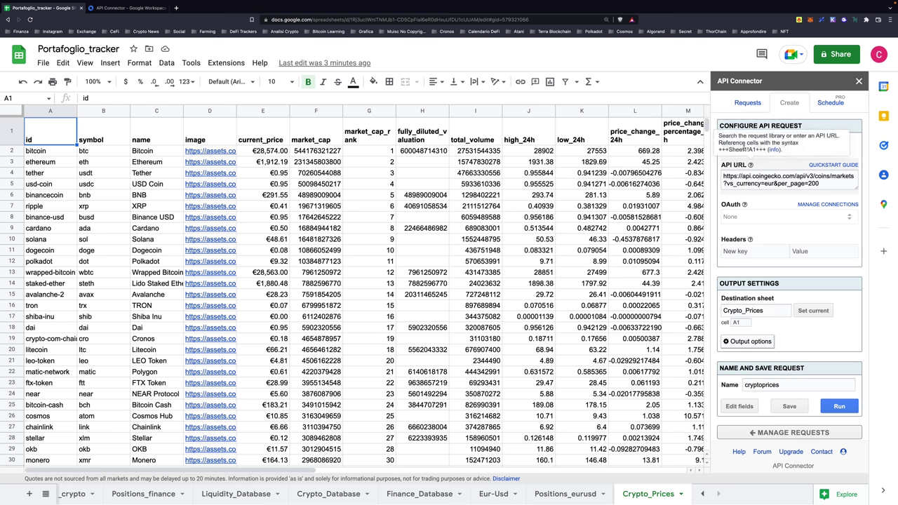
Step: Inspect the API URL's coingecko domain, coins/markets path and 200 results-per-page setting
left_click(771, 181)
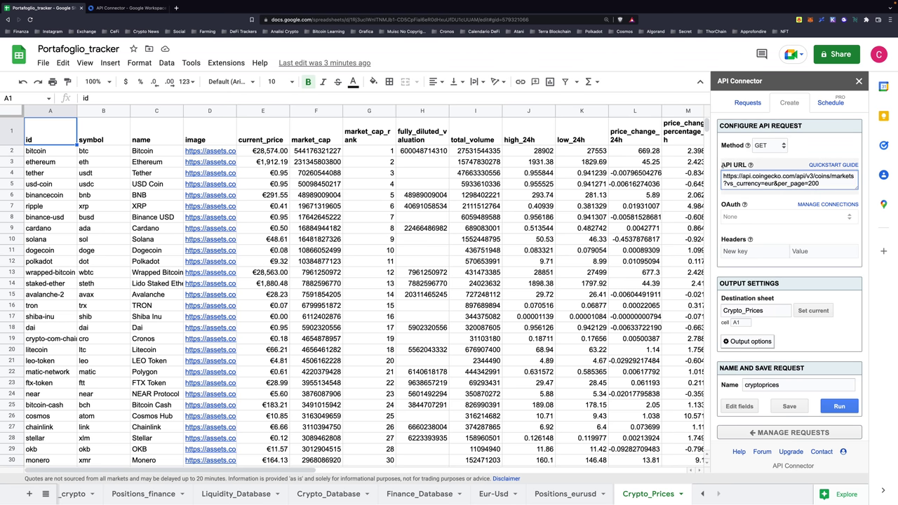
left_click_drag(814, 183, 824, 177)
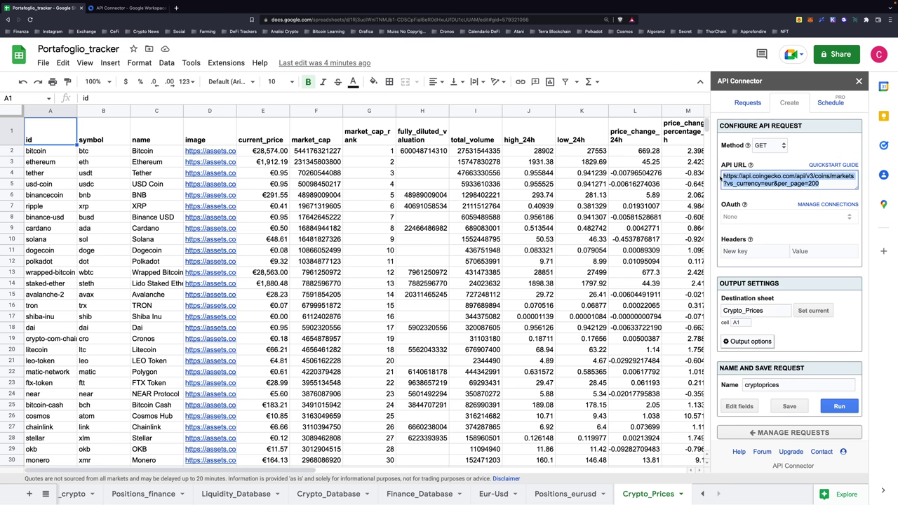
left_click(823, 179)
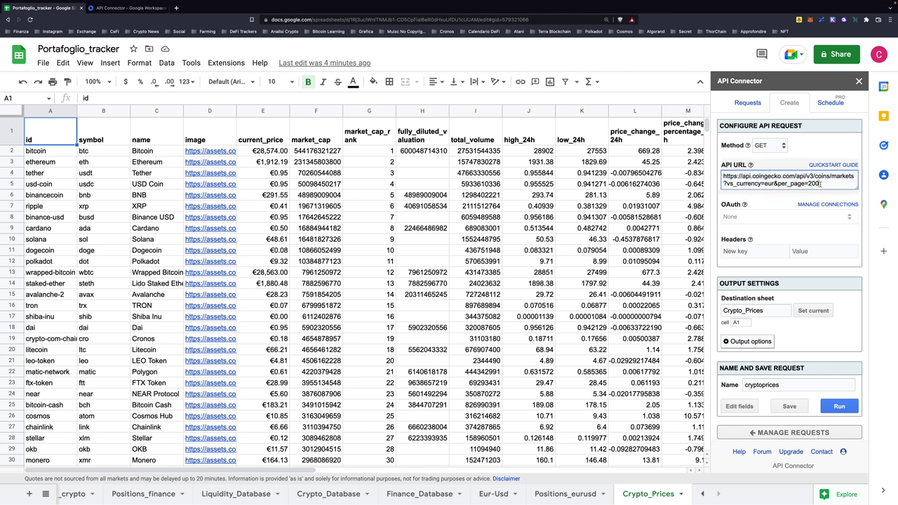
mouse_move(742, 176)
left_mouse_down()
mouse_move(783, 176)
mouse_move(770, 184)
left_mouse_up()
left_click_drag(818, 183, 808, 184)
left_click(826, 184)
Step: Run the cryptoprices request, which finishes with a 429 coingecko.com error
scroll(753, 294, "down", 1)
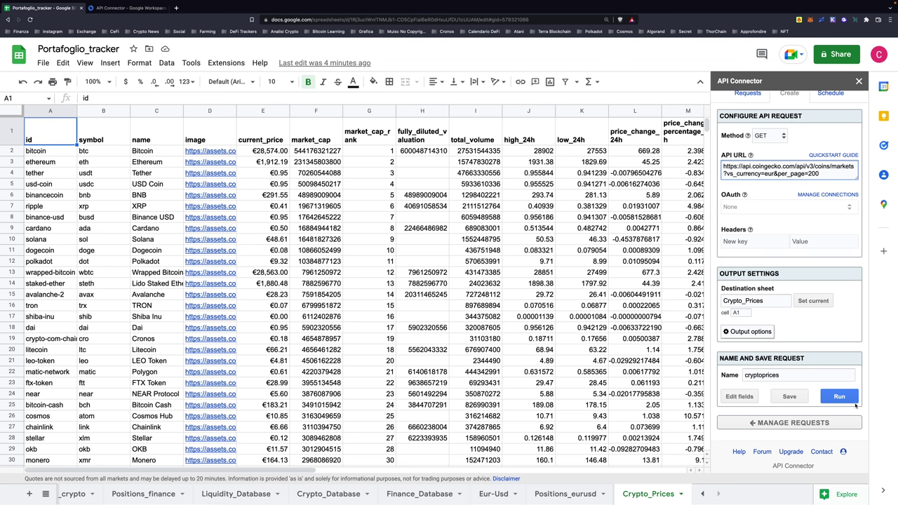
scroll(838, 397, "up", 1)
left_click(841, 405)
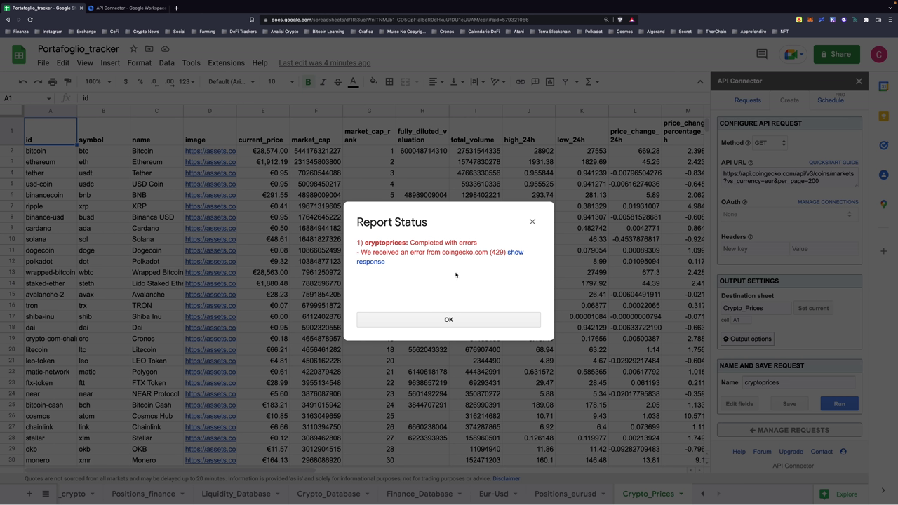
Step: Show the error response, highlight error code 1015, and close the Report Status
left_click(511, 254)
double_click(414, 271)
left_click(457, 324)
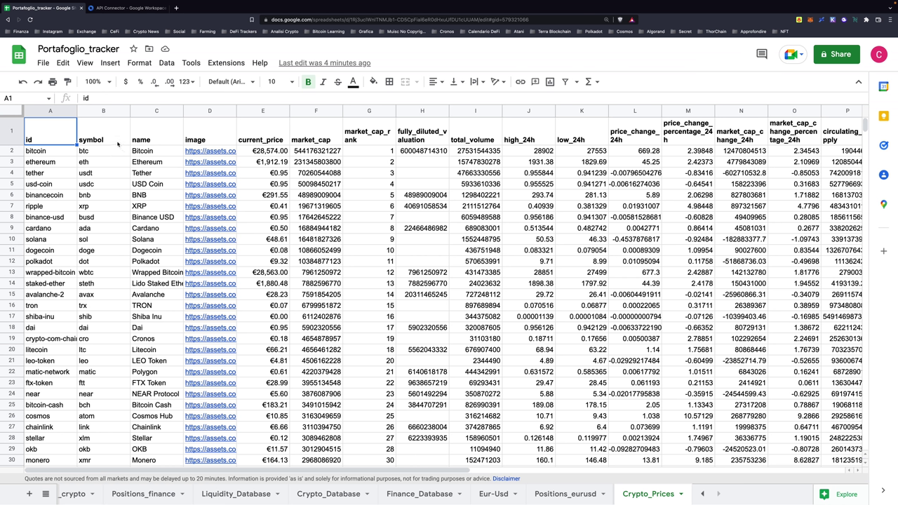
Step: Select B1, the column E current prices, and cell F22 on Crypto_Prices
left_click(116, 136)
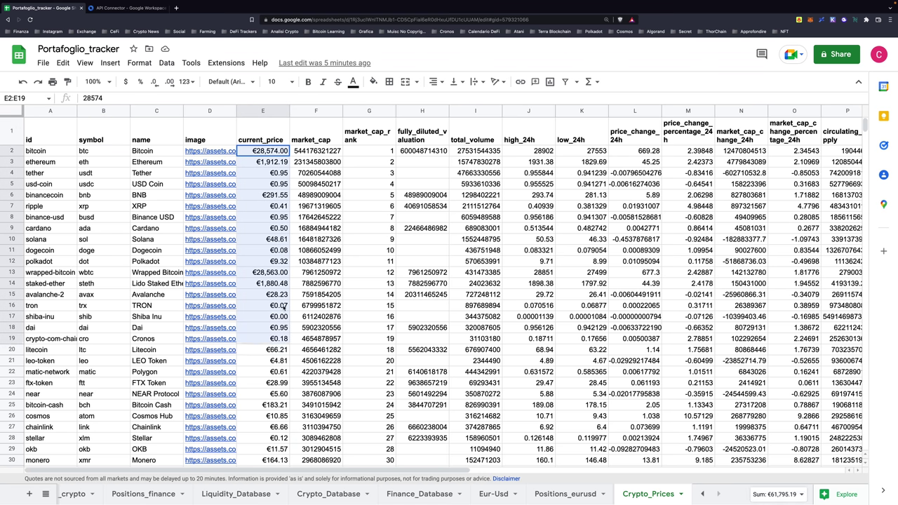
left_click_drag(266, 466, 269, 393)
left_click(317, 372)
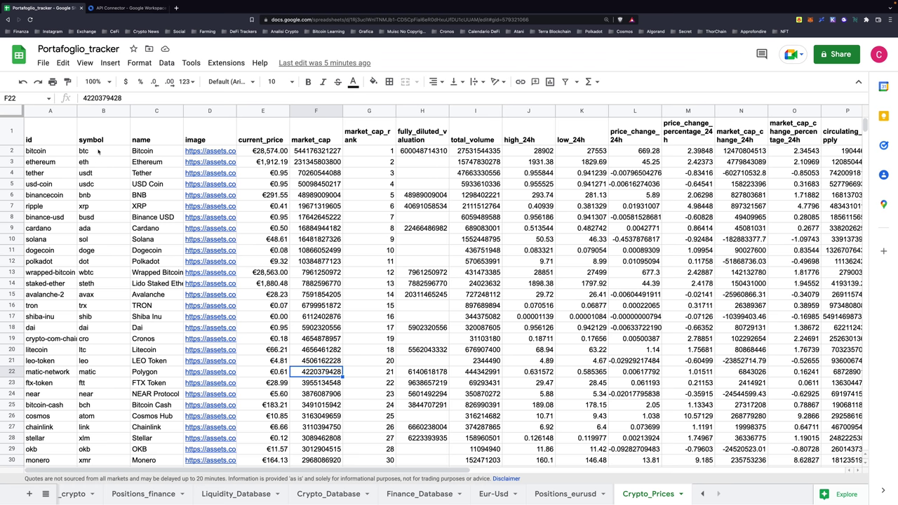
Step: Run API Connector's Refresh All Now and dismiss the 429 error report
left_click(222, 65)
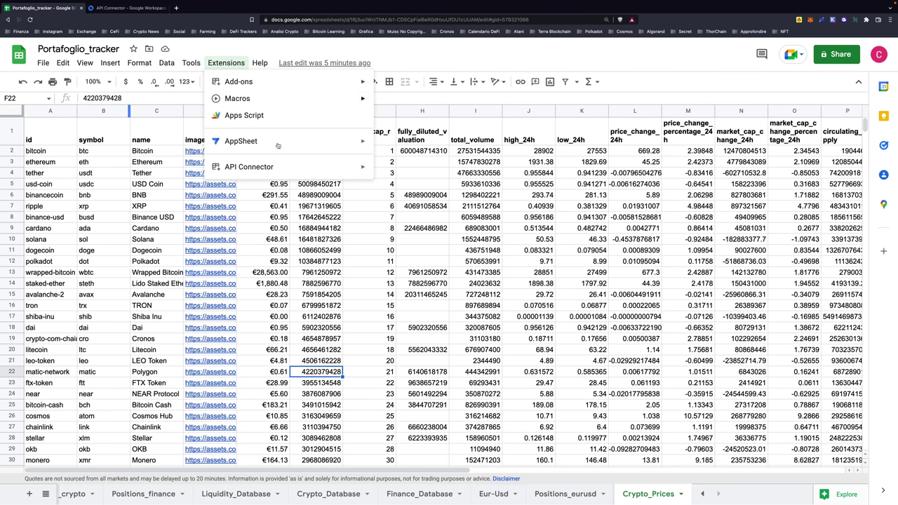
mouse_move(249, 166)
left_click(412, 198)
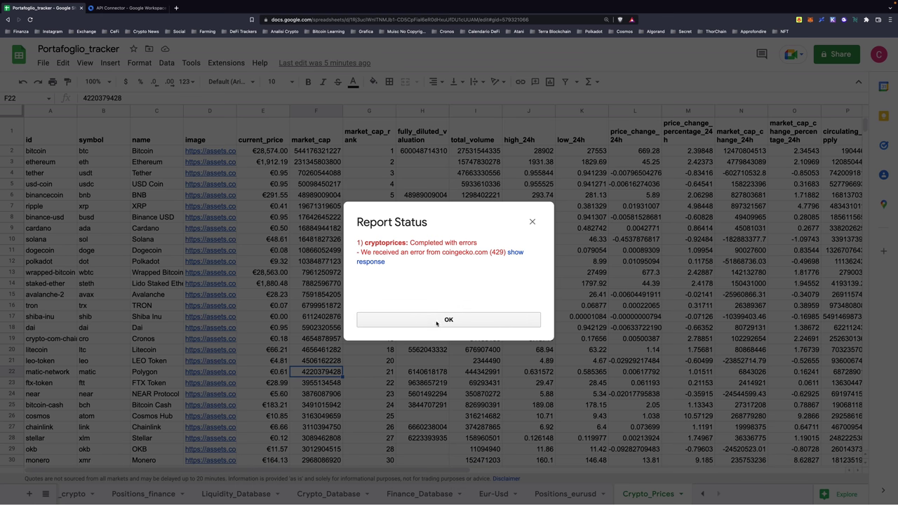
left_click(436, 323)
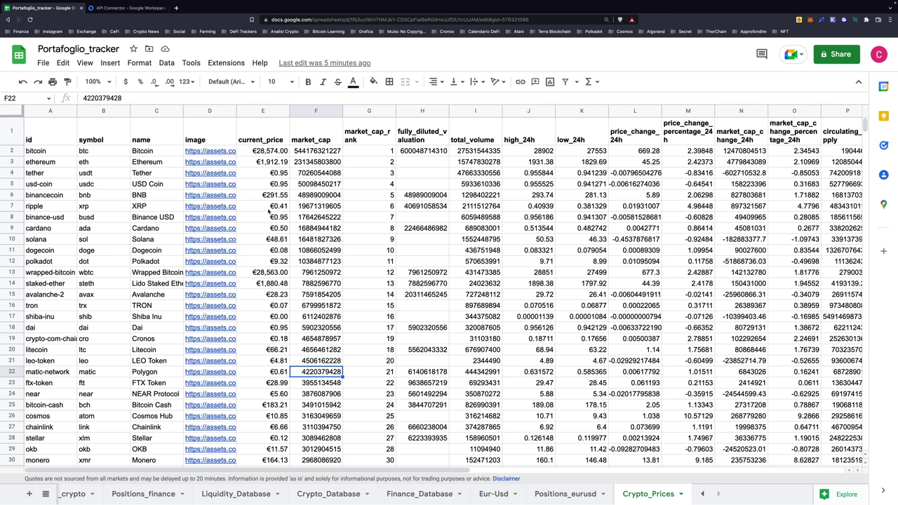
Step: Refresh all API Connector requests again, then dismiss the report and the status notice
left_click(226, 63)
mouse_move(249, 167)
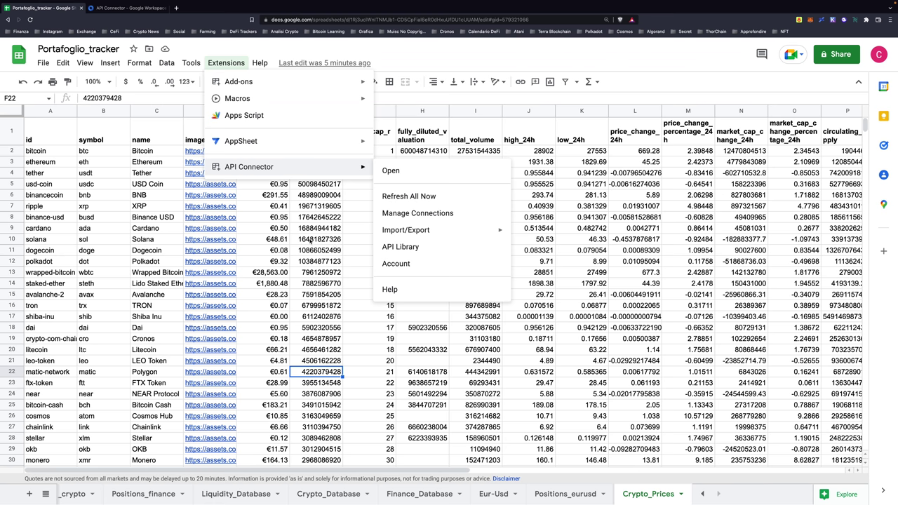
left_click(310, 241)
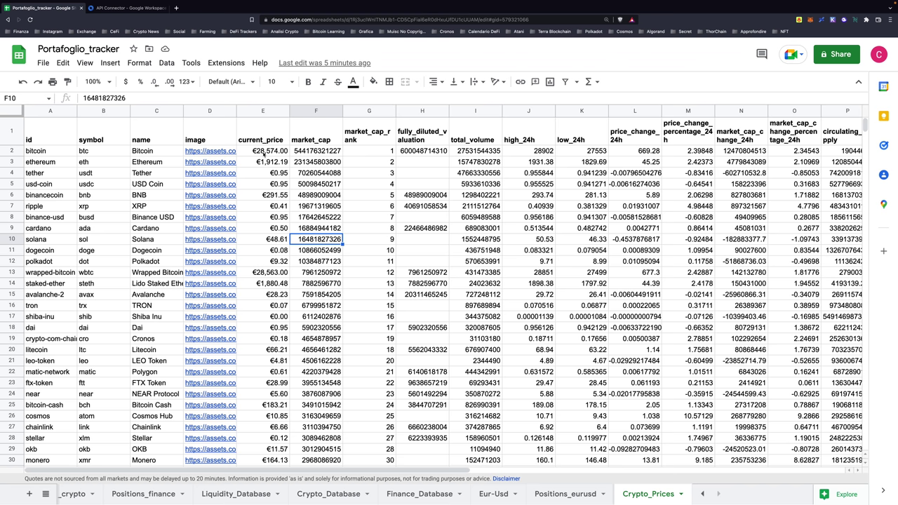
left_click(226, 62)
mouse_move(249, 166)
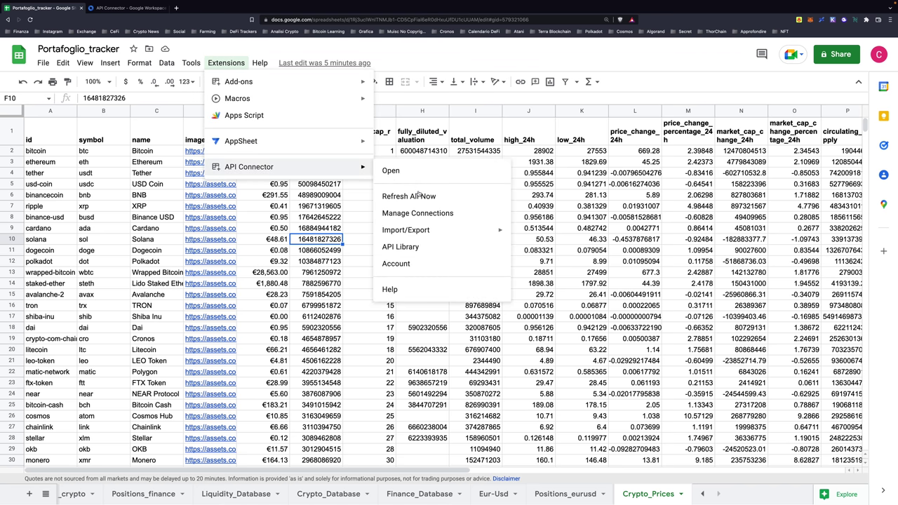
left_click(418, 195)
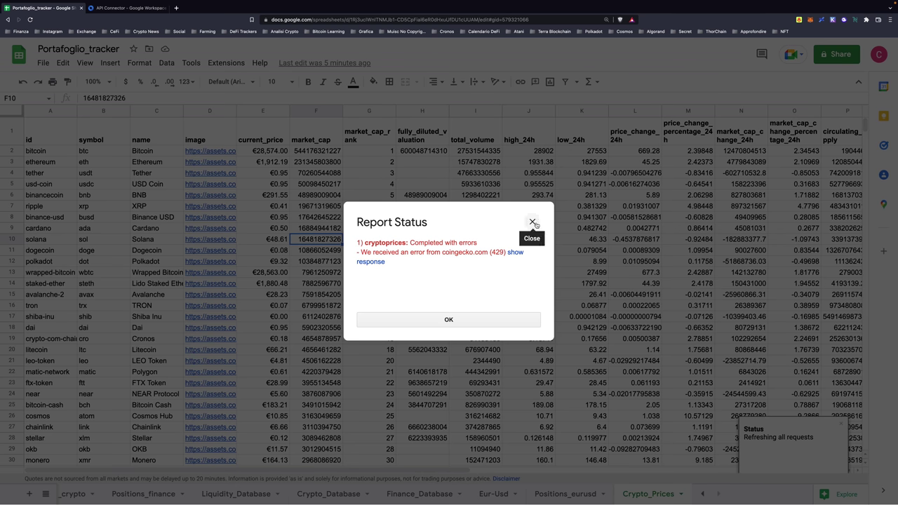
left_click(532, 222)
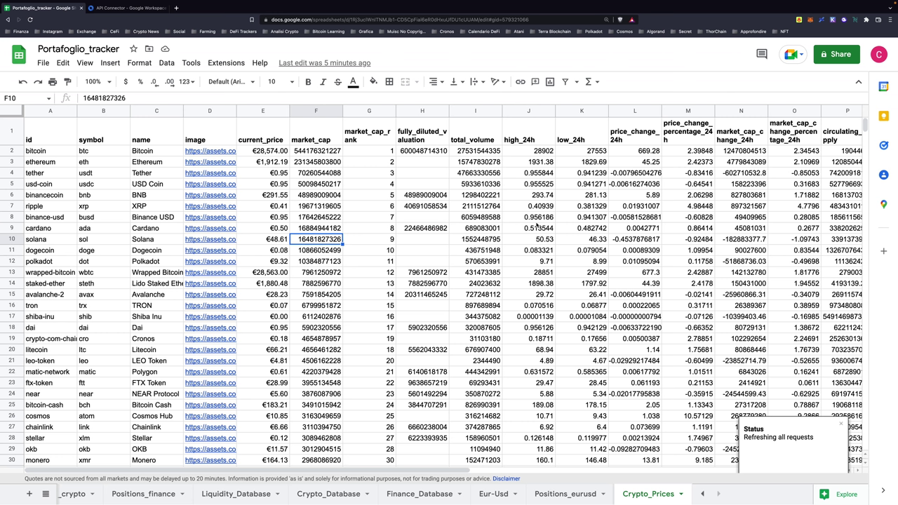
left_click(372, 209)
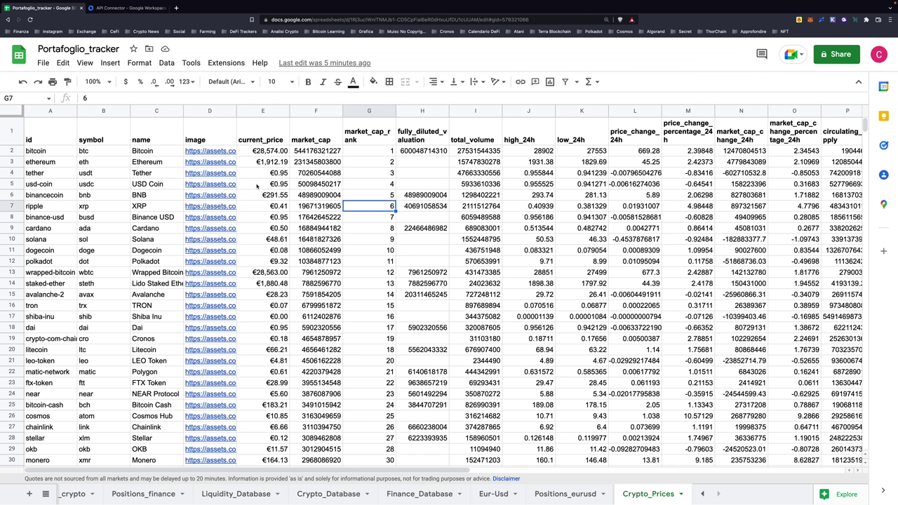
Step: Check the current prices in E2:E8, including bitcoin and tether
left_click(264, 151)
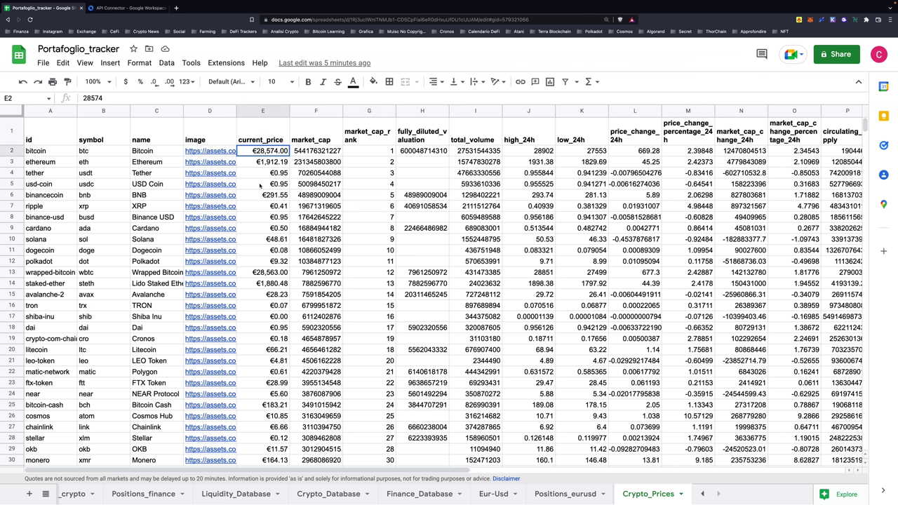
mouse_move(260, 185)
left_mouse_down()
mouse_move(262, 228)
mouse_move(257, 219)
left_mouse_up()
left_click(254, 176)
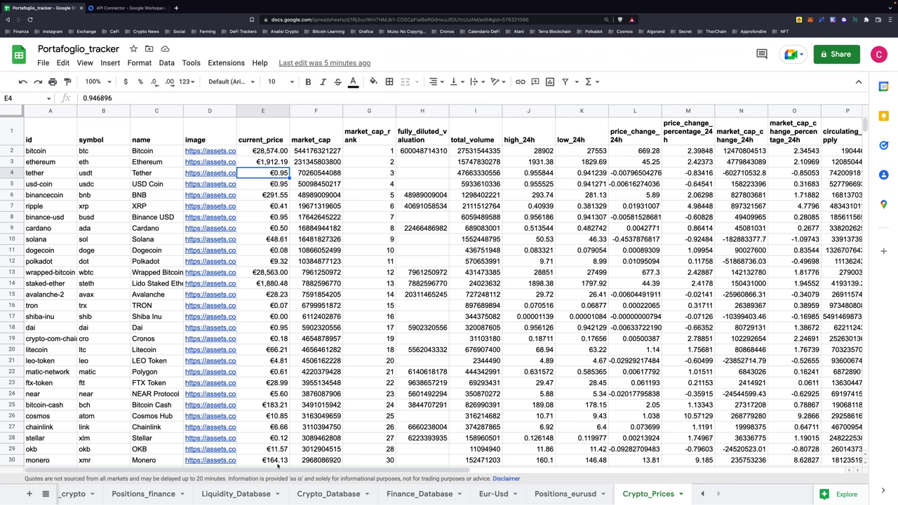
Step: Go to the TARGET sheet and select the holdings list I11:J24
scroll(275, 491, "left", 3)
scroll(246, 494, "left", 3)
scroll(218, 495, "left", 3)
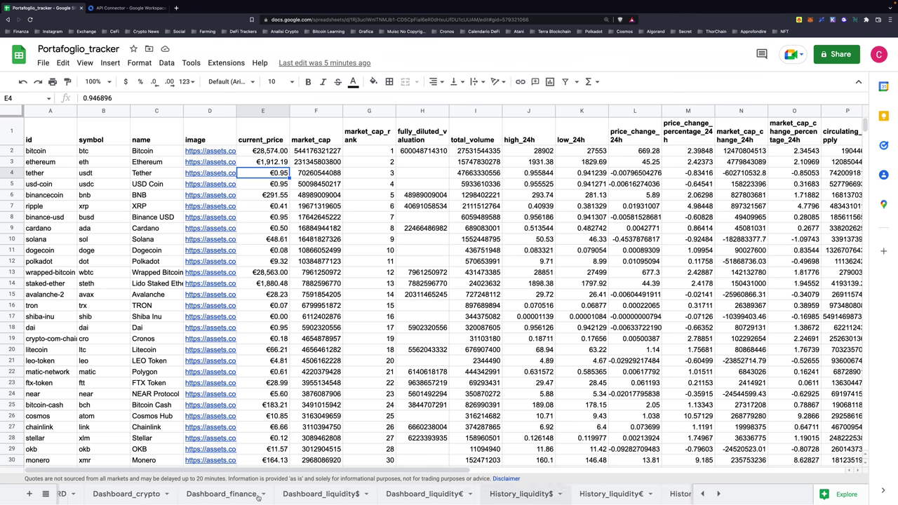
scroll(196, 496, "left", 3)
left_click(174, 494)
left_click_drag(540, 376, 470, 236)
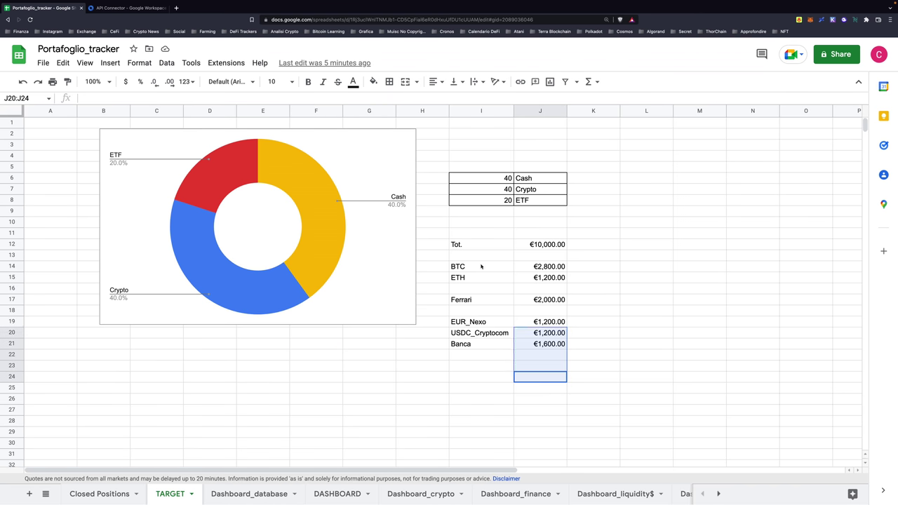
left_click(584, 257)
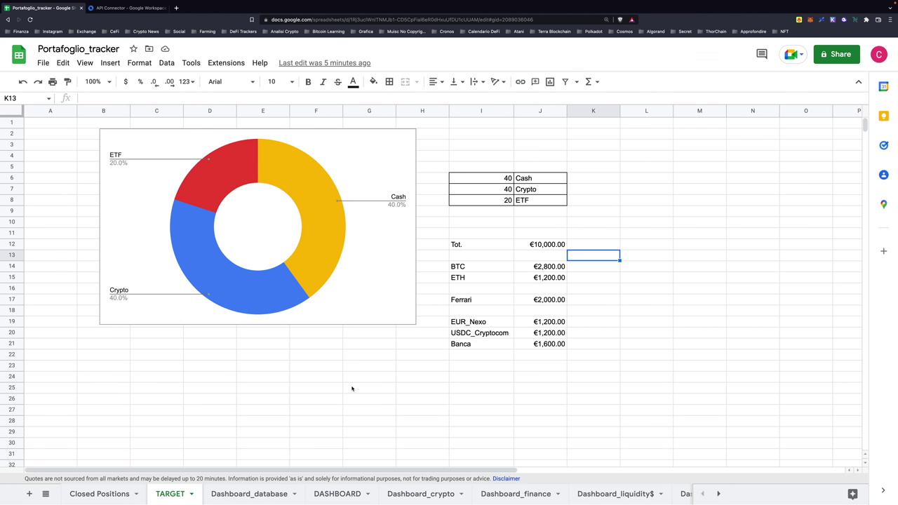
scroll(352, 388, "right", 10)
scroll(354, 389, "left", 6)
scroll(354, 388, "left", 4)
scroll(361, 495, "right", 3)
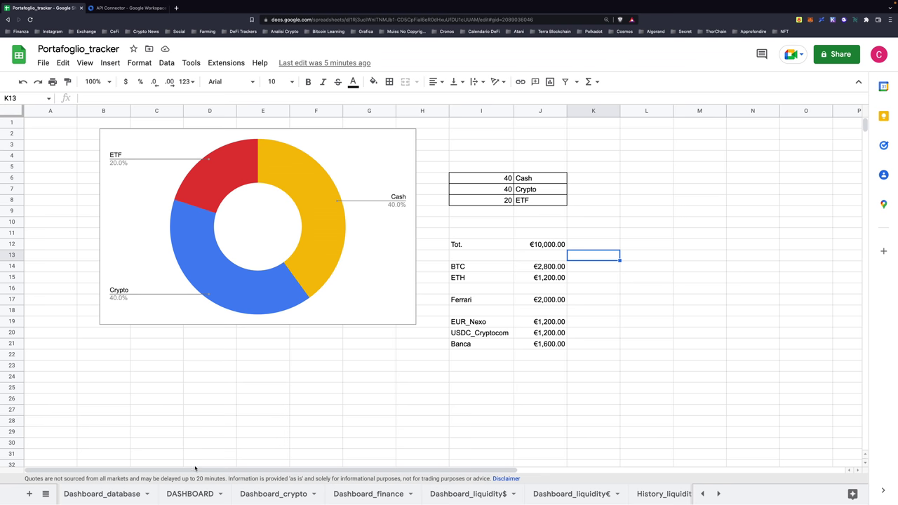
scroll(379, 498, "right", 2)
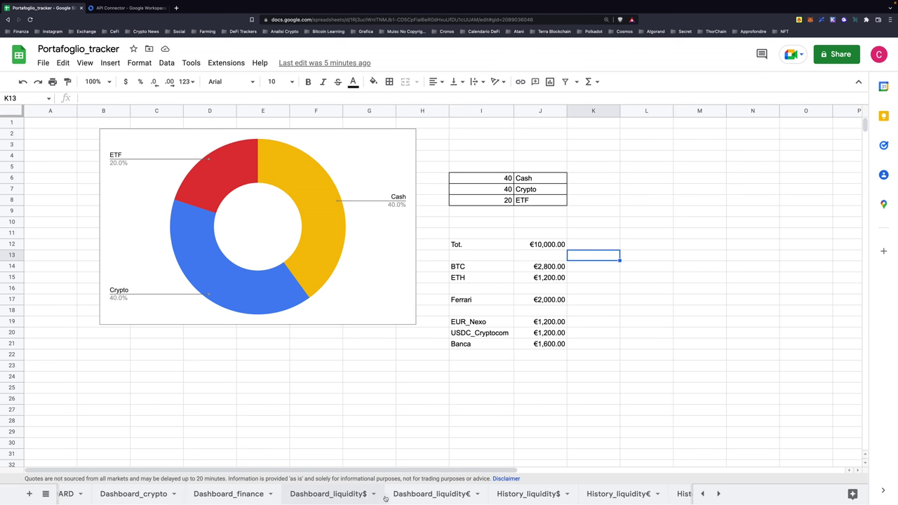
scroll(162, 499, "right", 1)
Step: Browse Dashboard_finance, Dashboard_liquidity$, Dashboard_liquidity€, Dashboard_crypto and the overall DASHBOARD
left_click(190, 496)
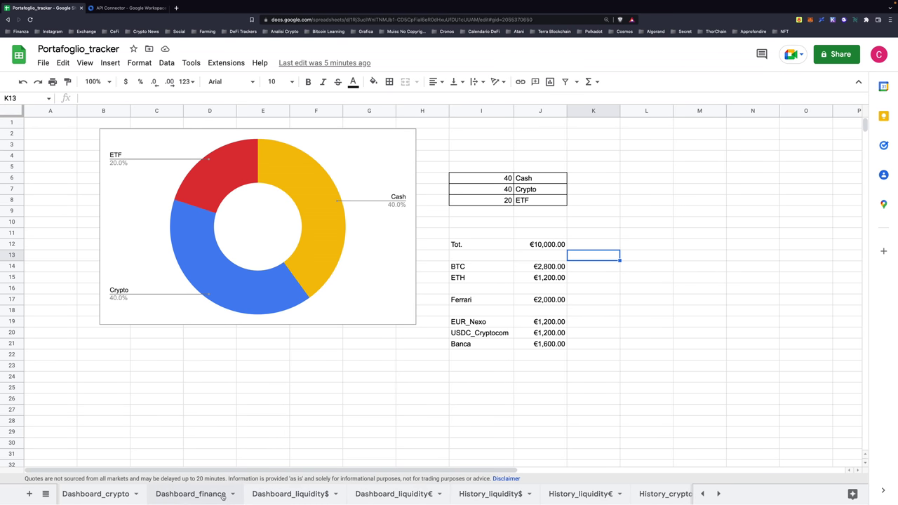
left_click(293, 495)
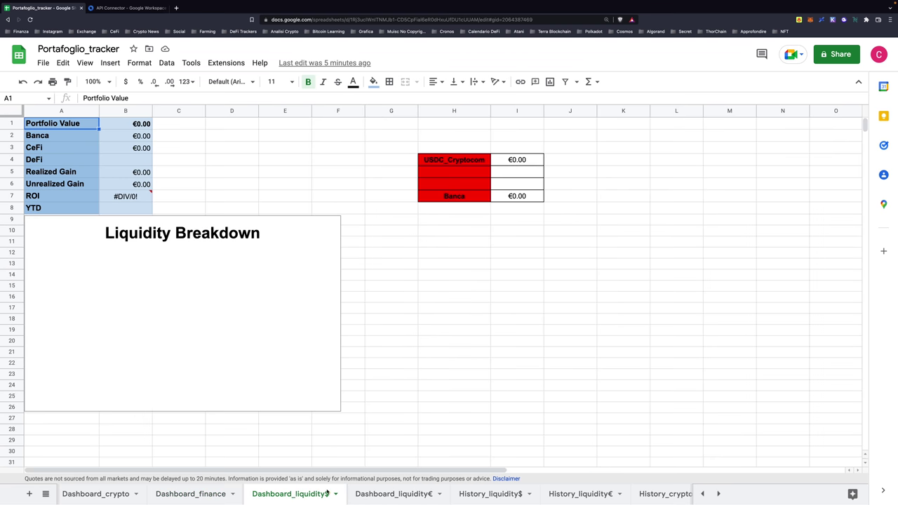
left_click(382, 493)
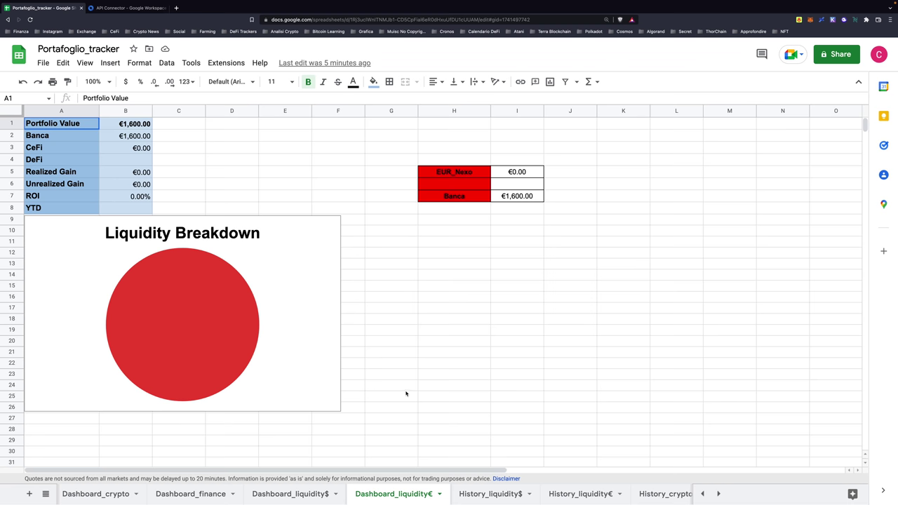
left_click(96, 494)
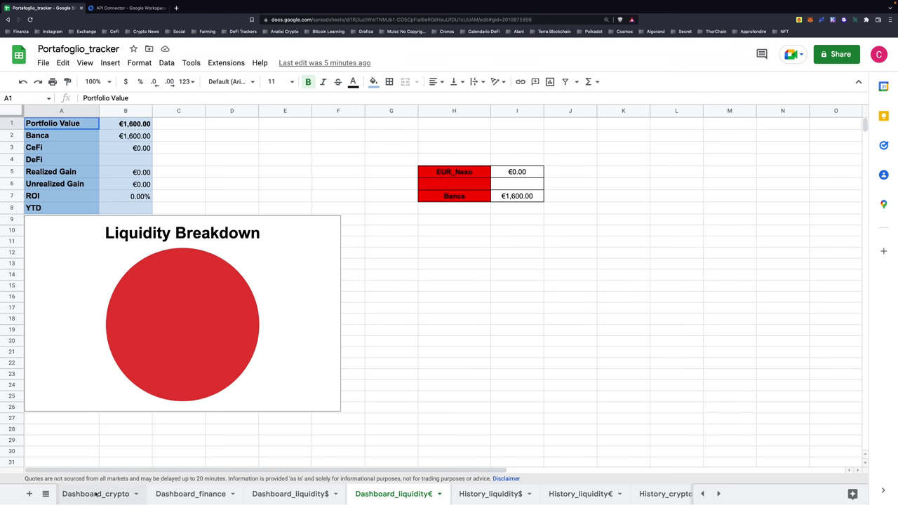
left_click(97, 494)
scroll(186, 491, "left", 3)
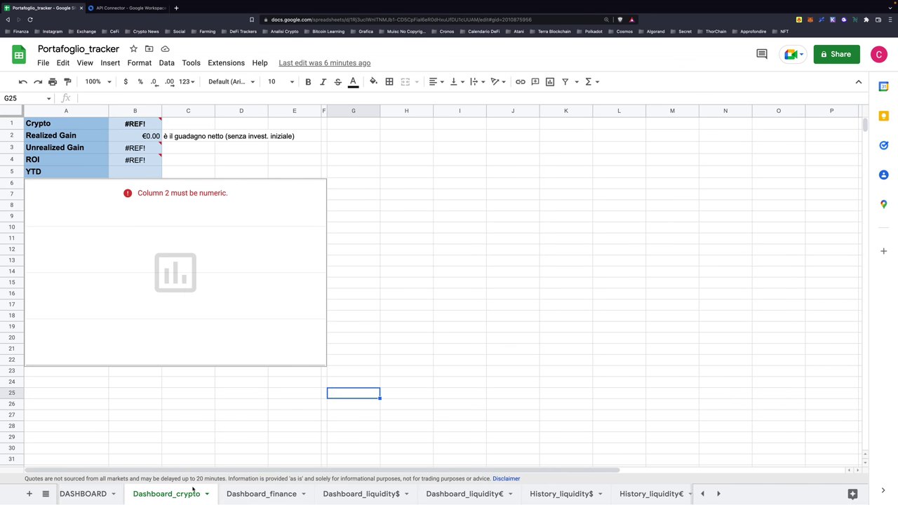
scroll(175, 497, "left", 2)
left_click(125, 495)
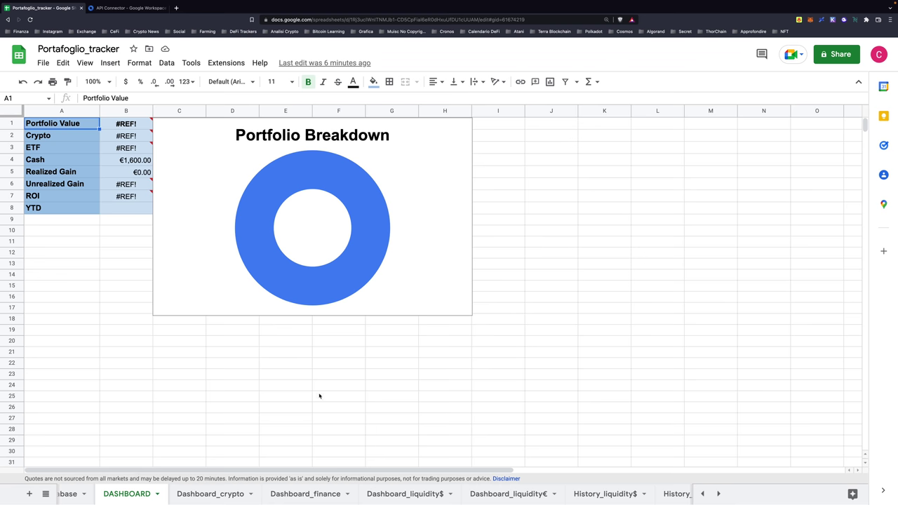
Step: View History_liquidity$, then the empty History_crypto Transactions table
scroll(238, 495, "right", 2)
scroll(238, 494, "right", 4)
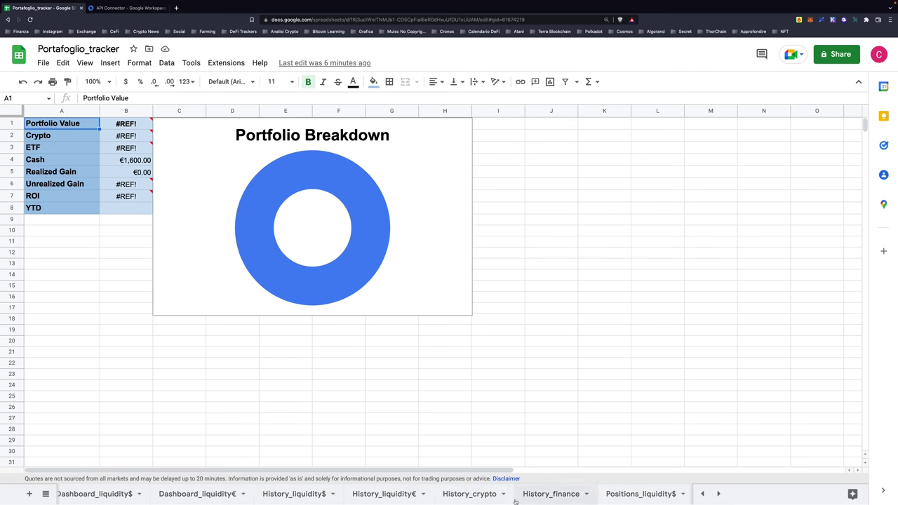
scroll(238, 495, "right", 4)
left_click(237, 493)
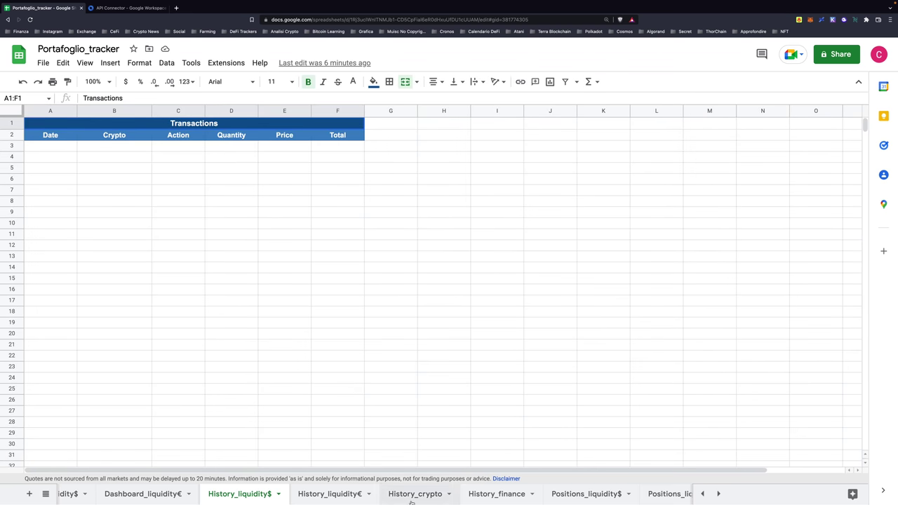
scroll(456, 494, "right", 2)
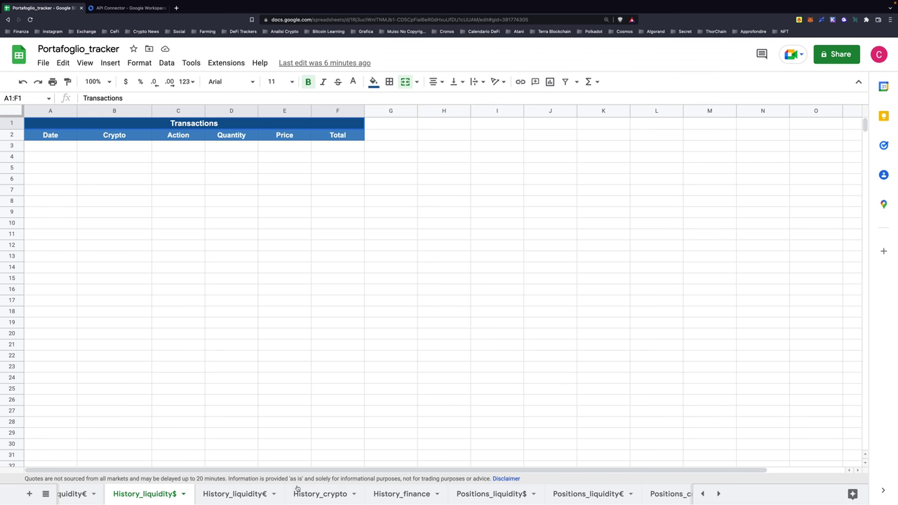
left_click(321, 494)
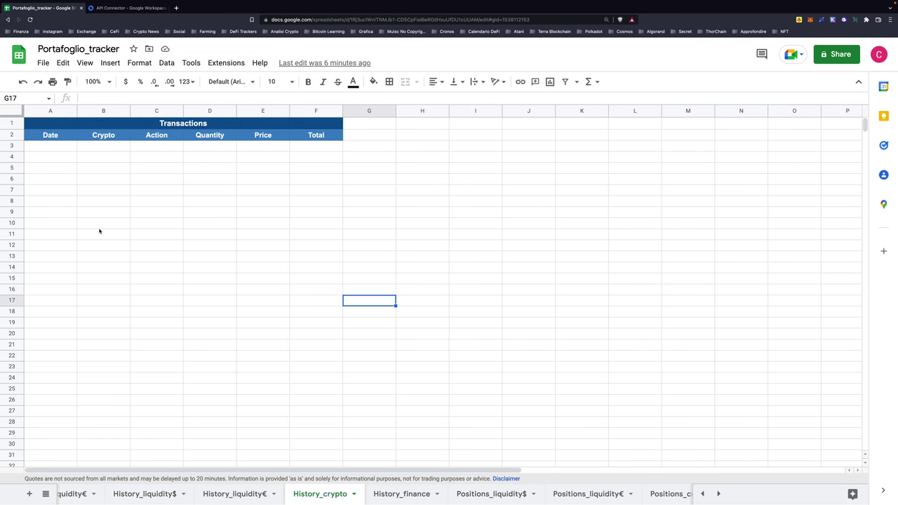
Step: Enter date 20/05/2022, crypto BTC and action Buy in the first Transactions row
left_click(47, 148)
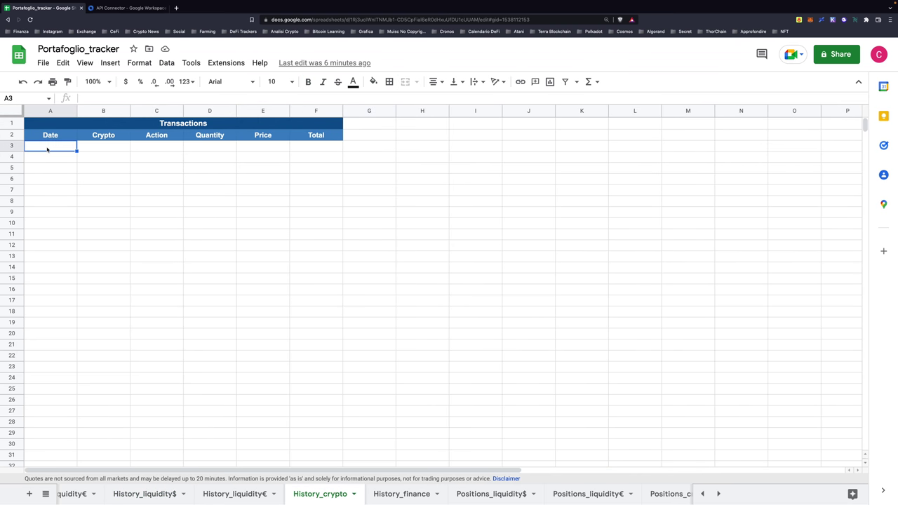
type("20/05/2")
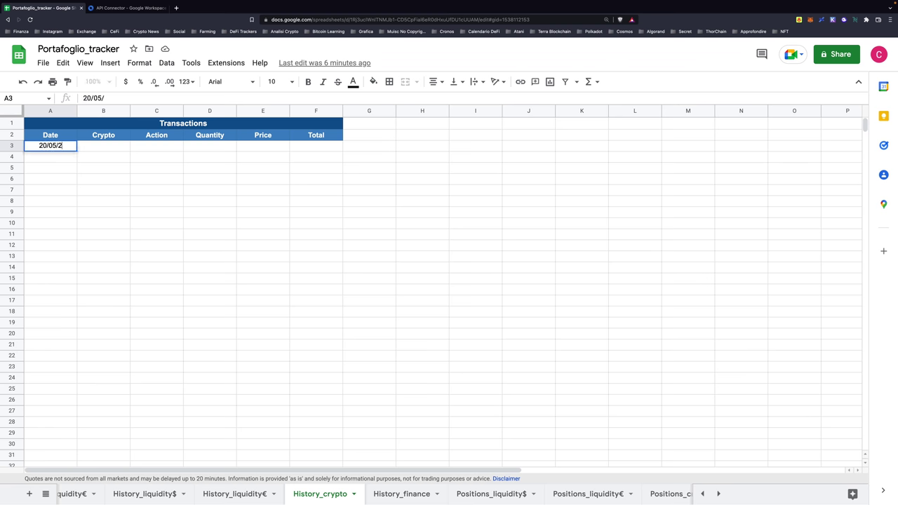
type("022")
key("Tab")
type("B")
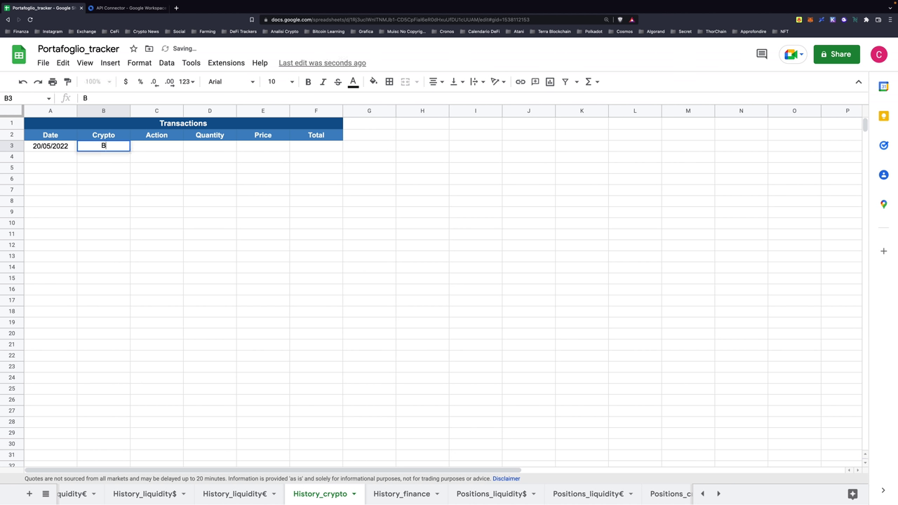
type("TC")
key("Return")
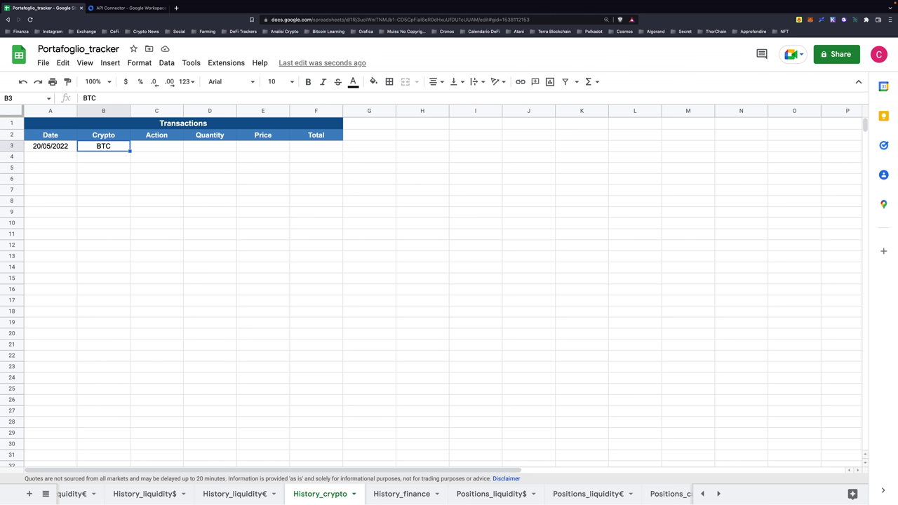
left_click(156, 146)
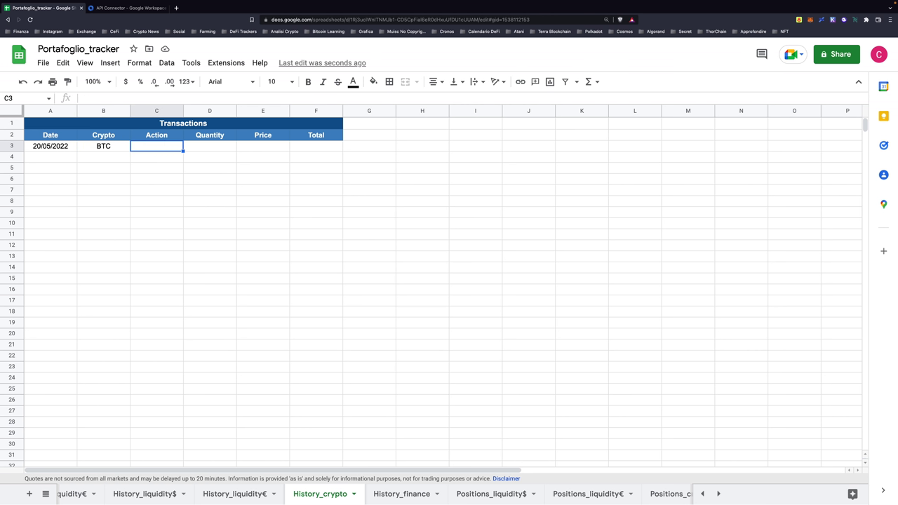
type("Buy")
key("Return")
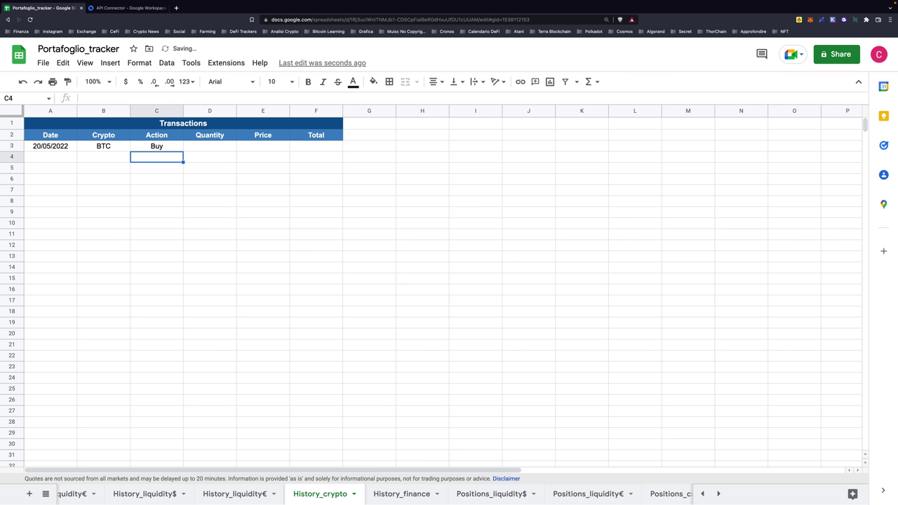
type("gb6ynu7")
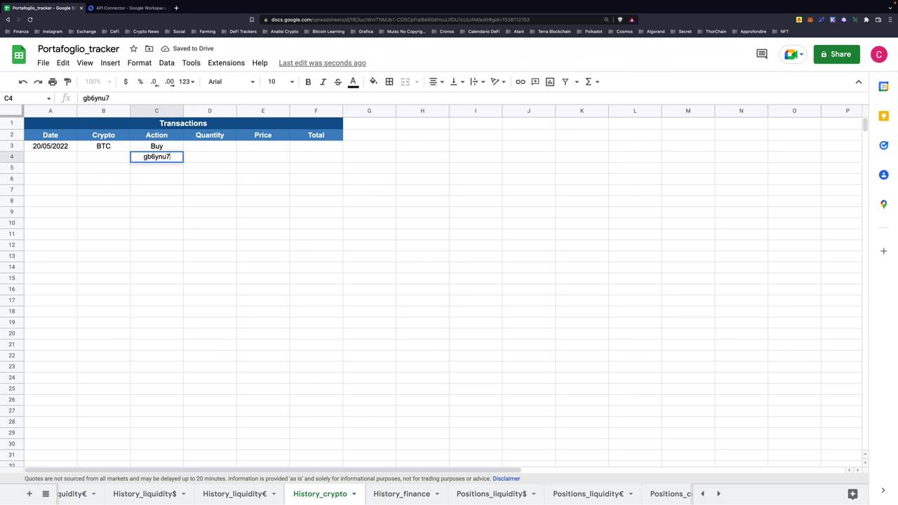
key("Escape")
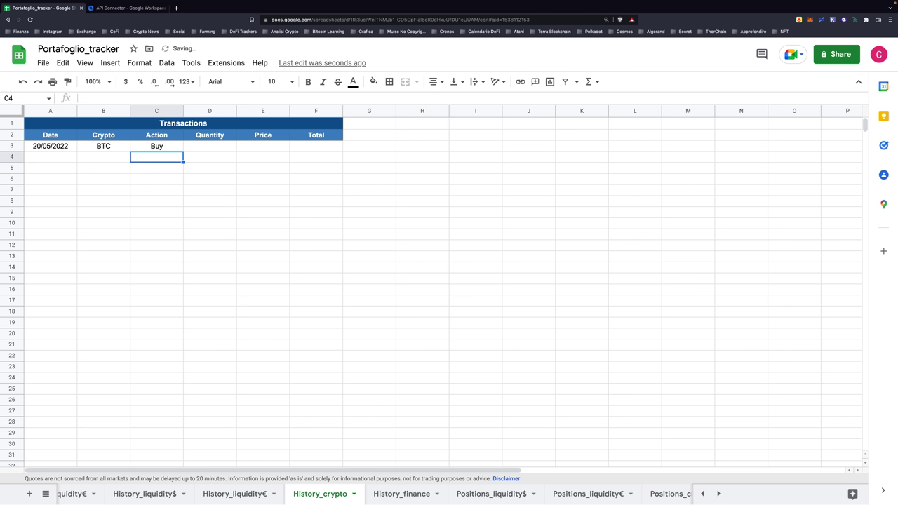
Step: Add quantity 0.1 and price 28,000, then compute the €2,800.00 total in F3
left_click(210, 146)
type("0.1")
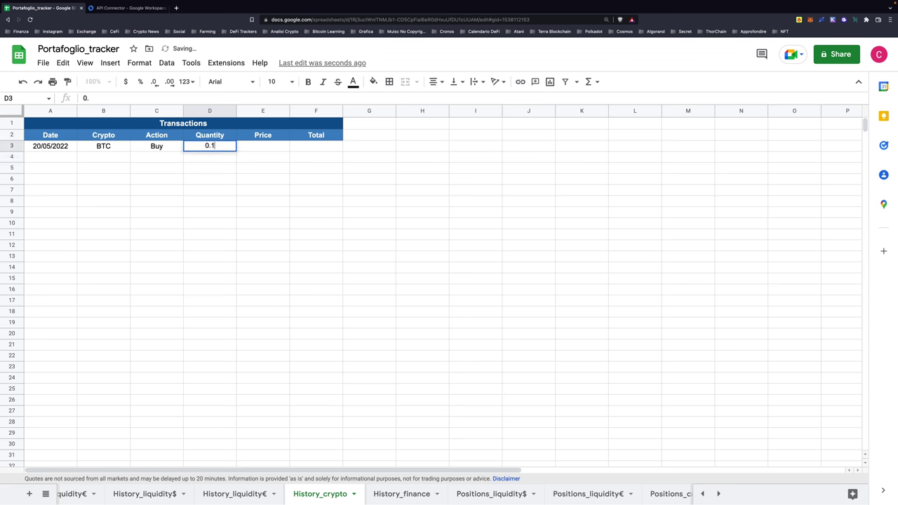
key("Tab")
type("28,0")
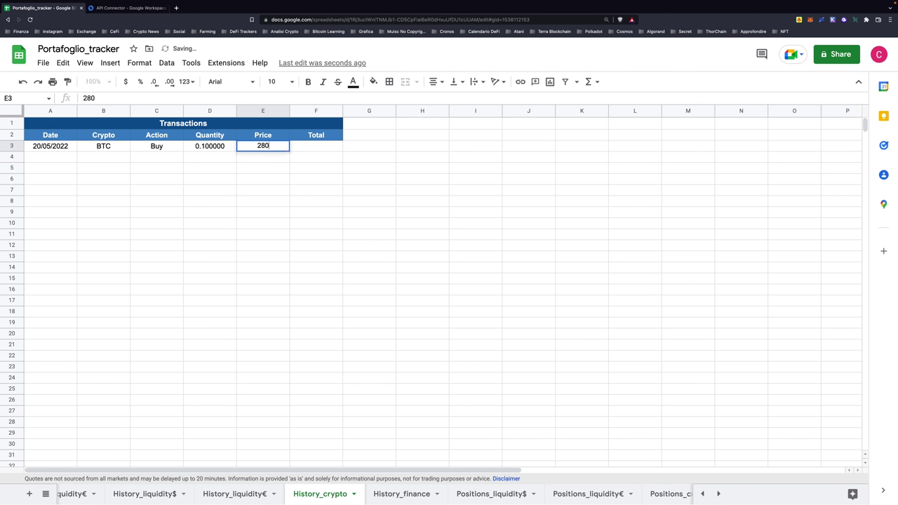
type("00")
key("Return")
left_click(316, 146)
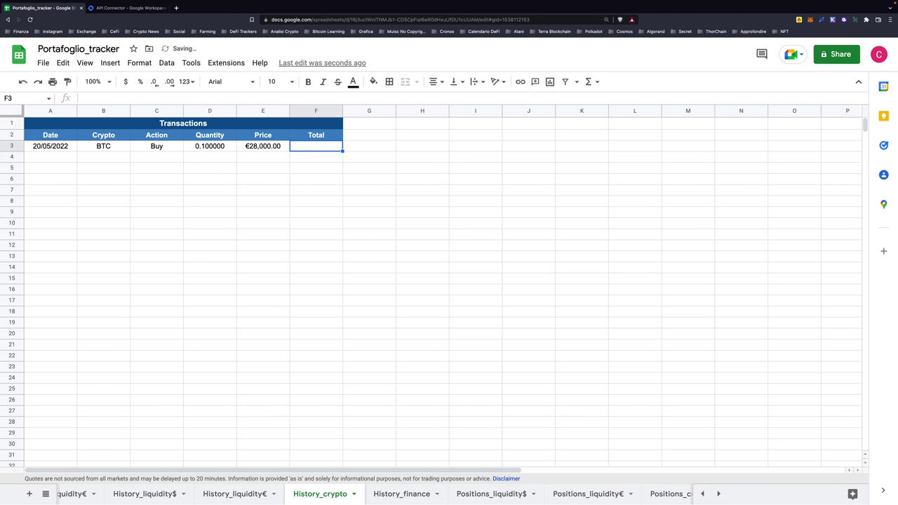
type("?")
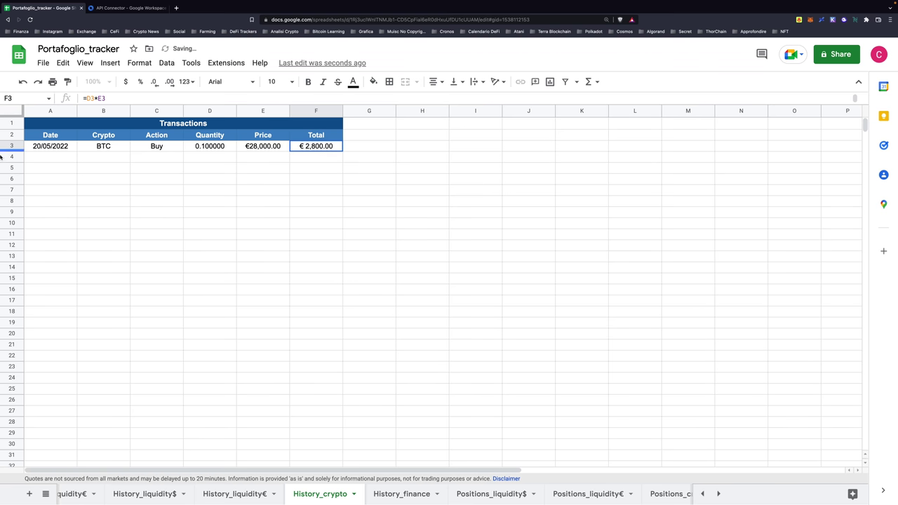
left_click(237, 213)
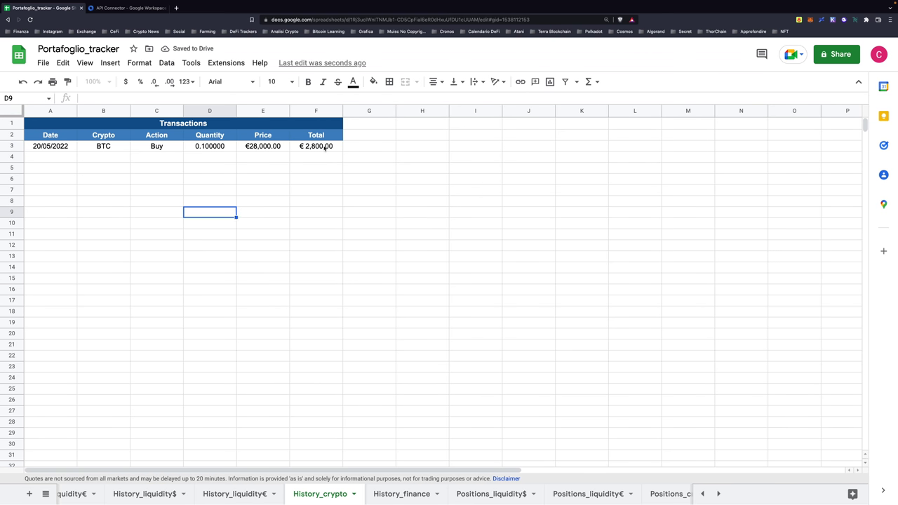
Step: Enter a 20/05/2022 ETH Buy of 0.65 at €1,850 in row 4
left_click(34, 157)
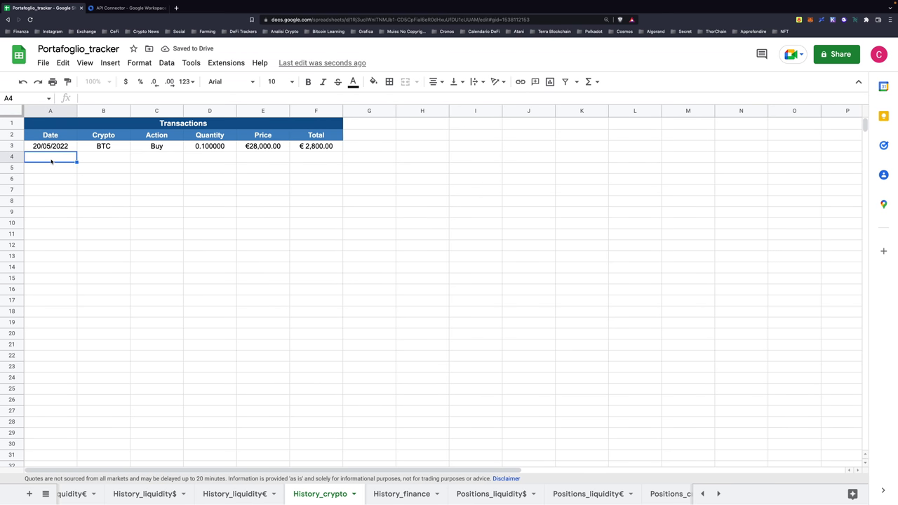
type("20/05/2022")
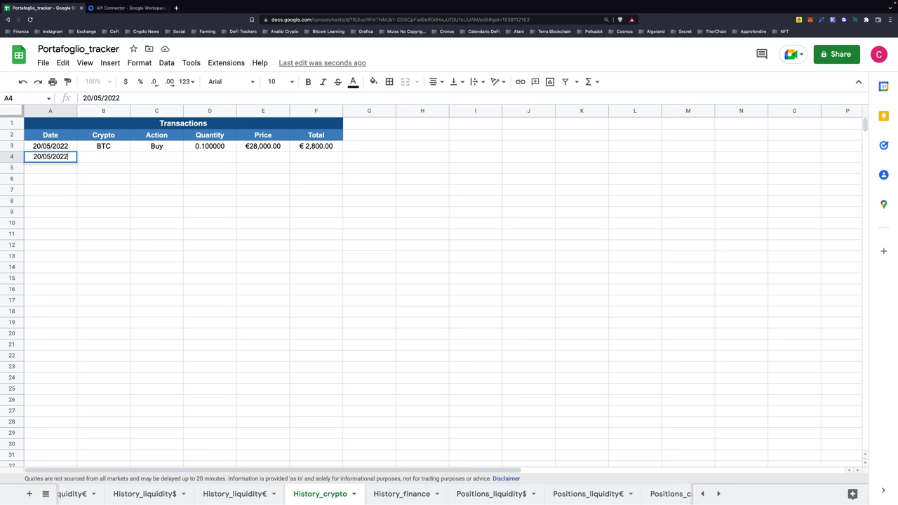
key("Tab")
type("ETH")
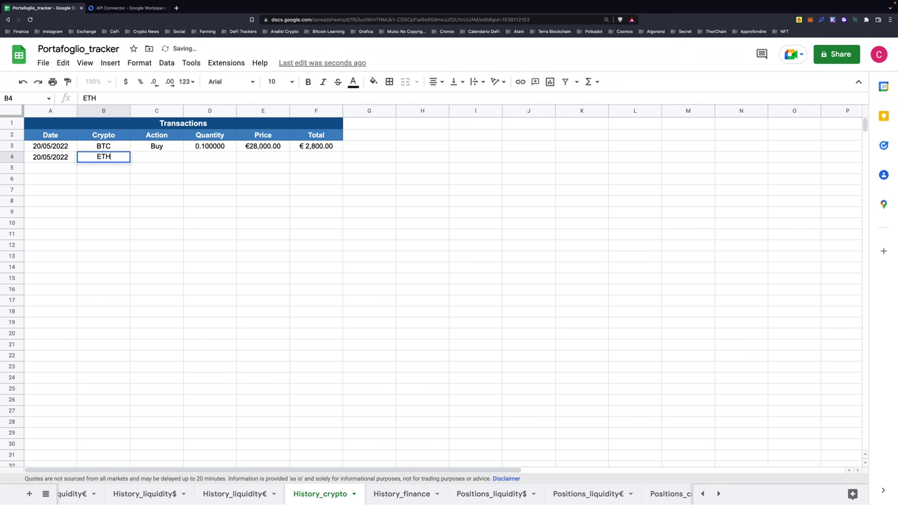
key("Tab")
type("Buy")
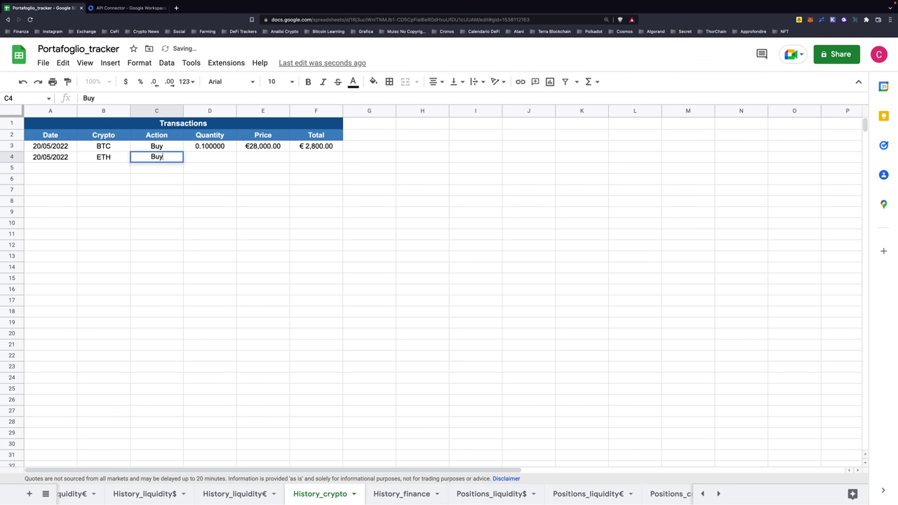
key("Tab")
type("0.65")
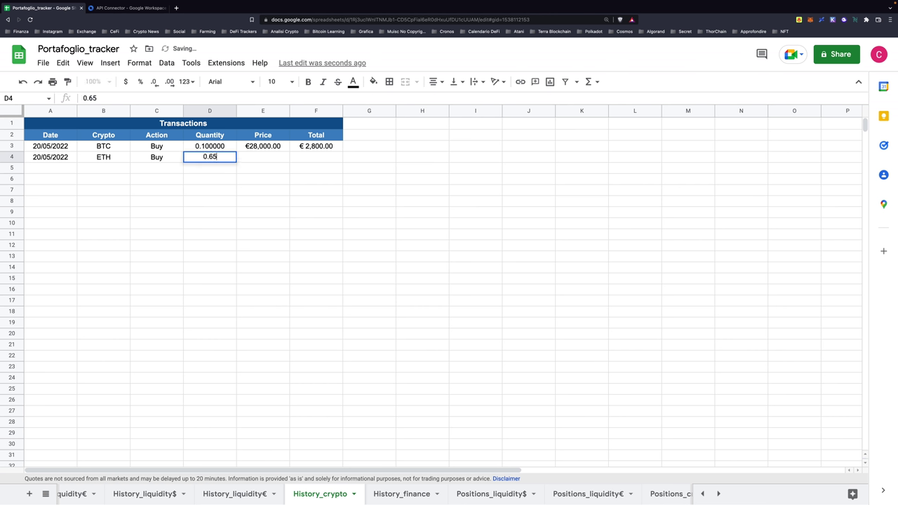
key("Tab")
type("1")
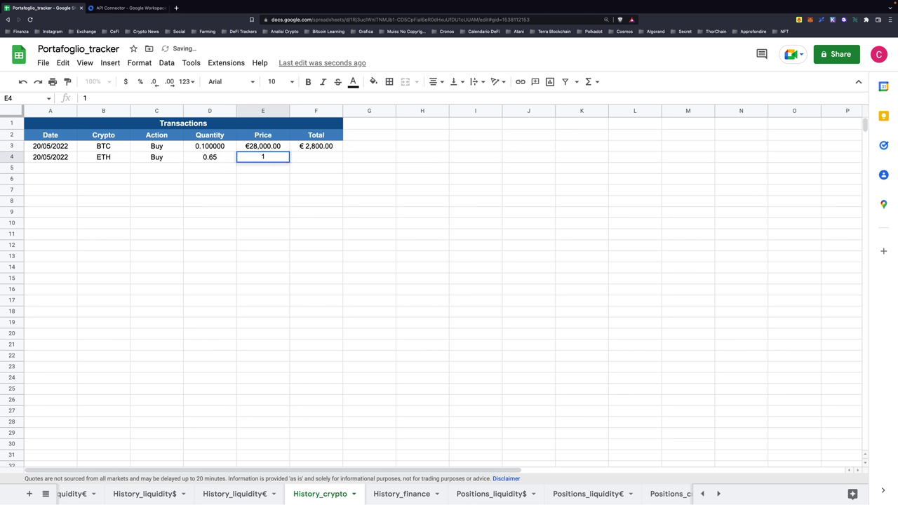
type(",850")
key("Return")
Step: Copy the Total formula from F3 down through F12
left_click(315, 157)
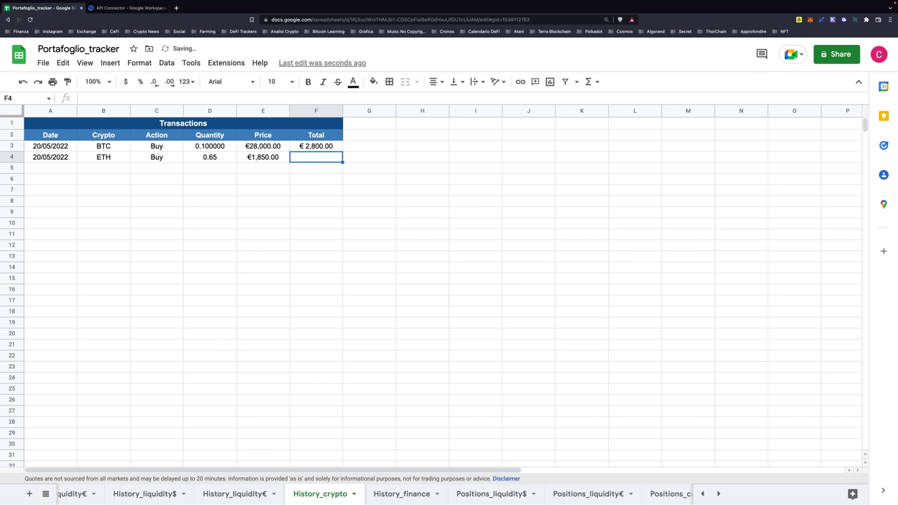
left_click(315, 145)
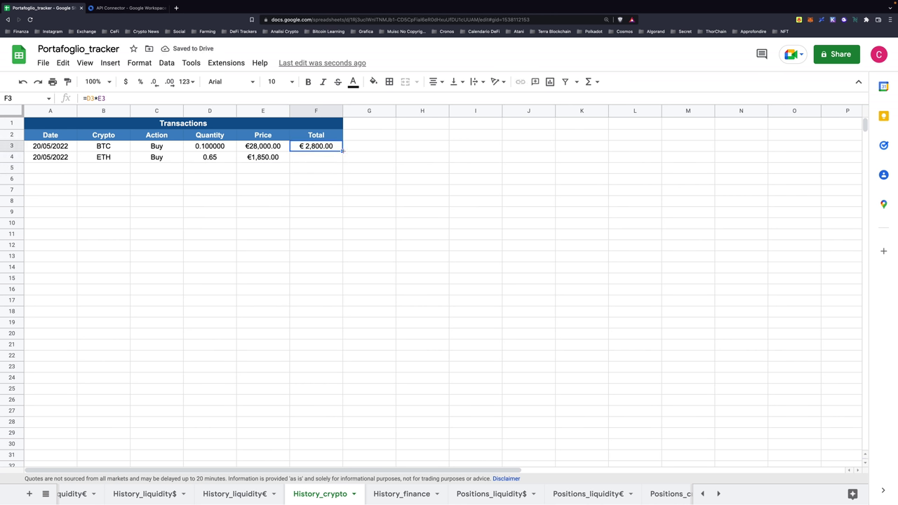
left_click_drag(342, 151, 336, 244)
left_click(423, 212)
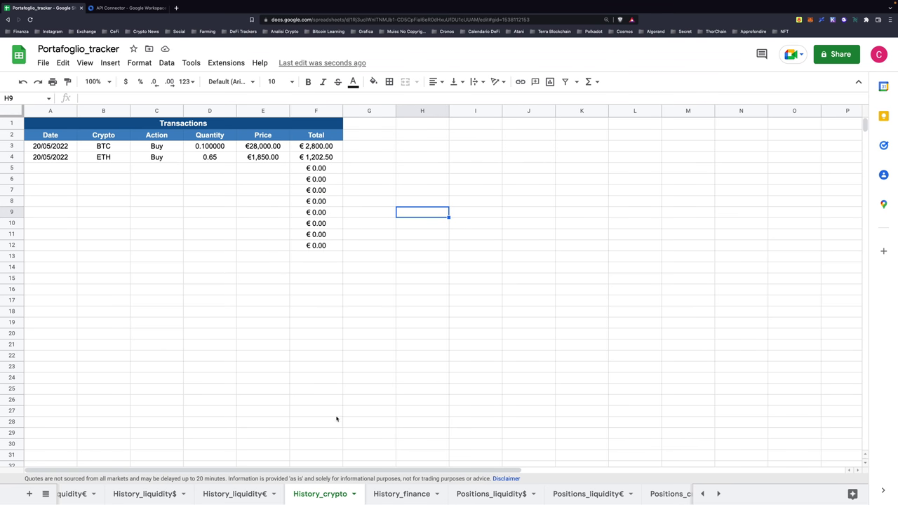
scroll(468, 497, "right", 1)
scroll(468, 496, "right", 2)
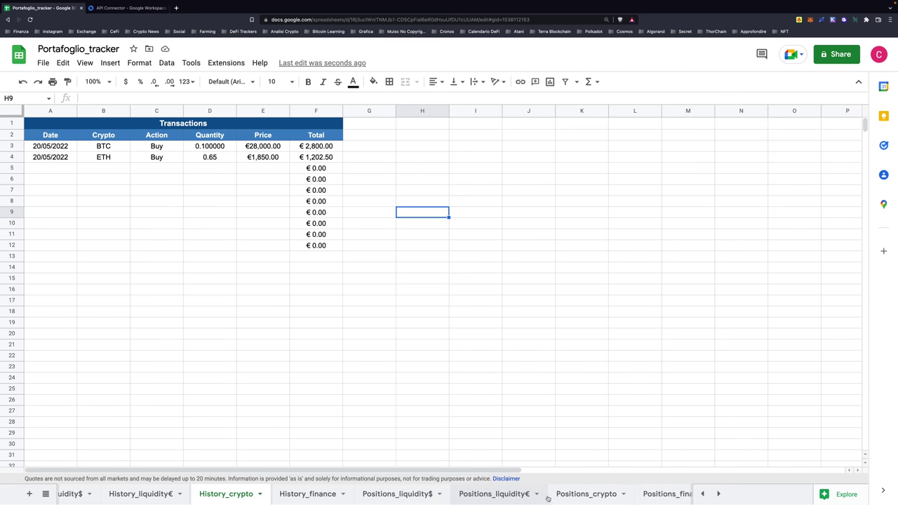
Step: Check the Positions_crypto Price lookup formula against the Crypto_Prices sheet
left_click(592, 495)
left_click(522, 348)
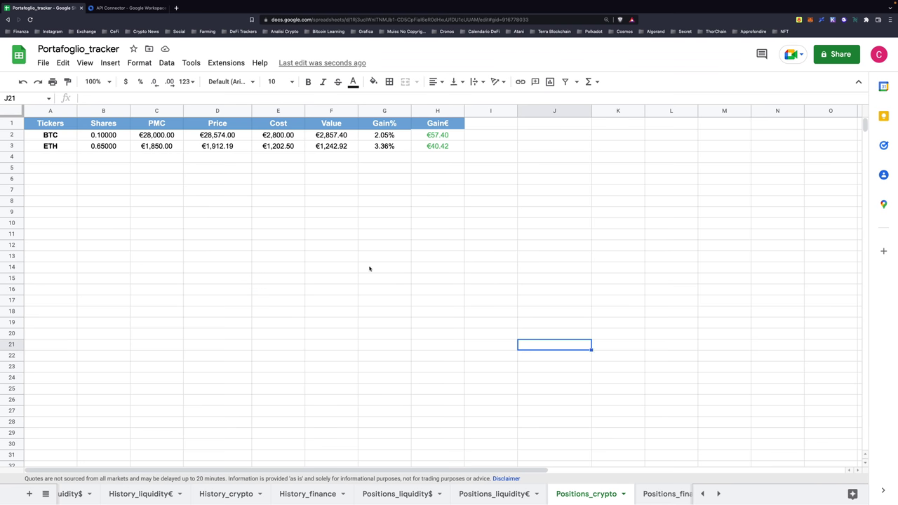
left_click_drag(3, 138, 4, 167)
left_click(199, 228)
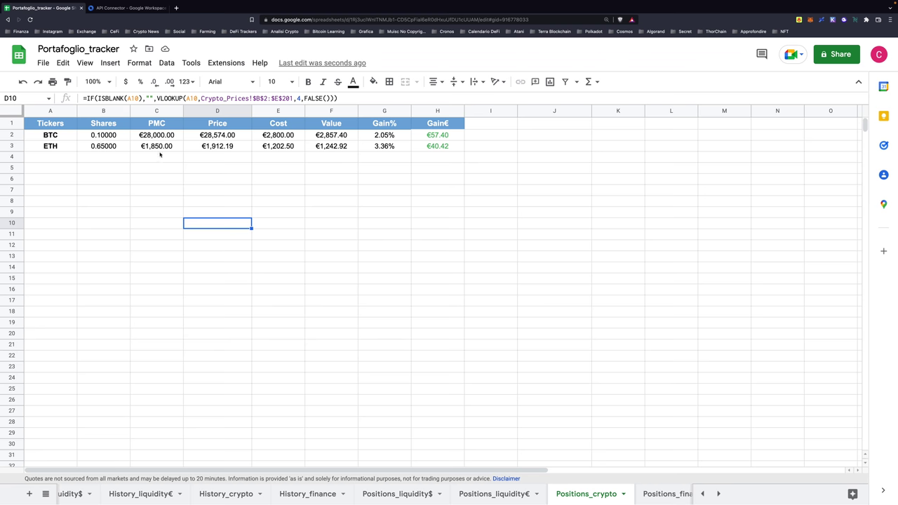
left_click_drag(218, 167, 219, 136)
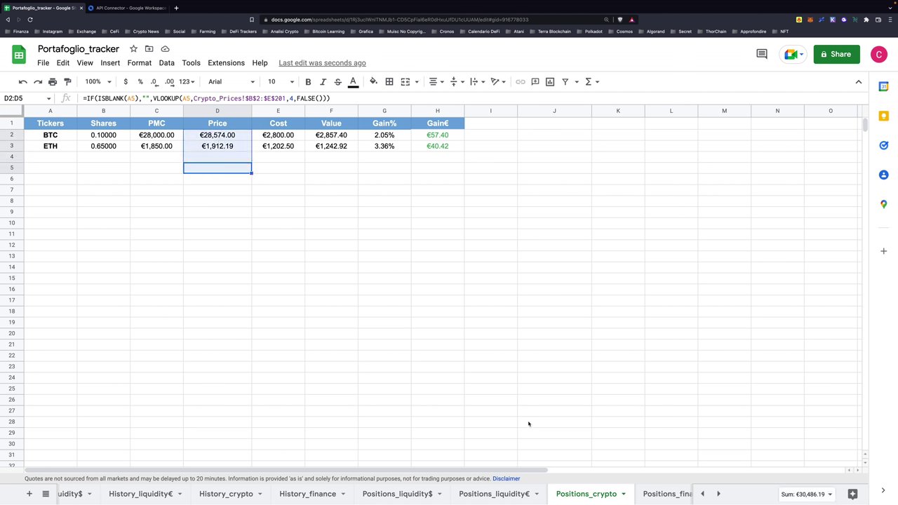
scroll(619, 500, "right", 5)
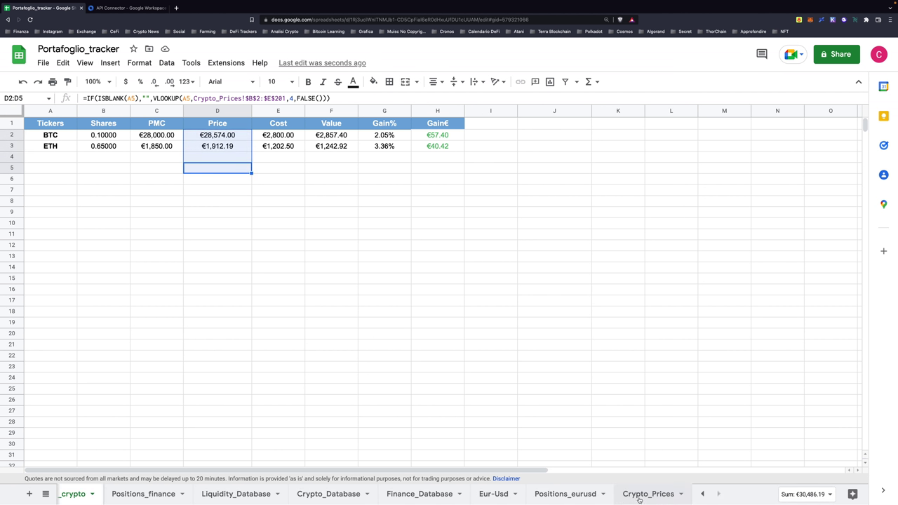
left_click(642, 494)
scroll(182, 499, "left", 2)
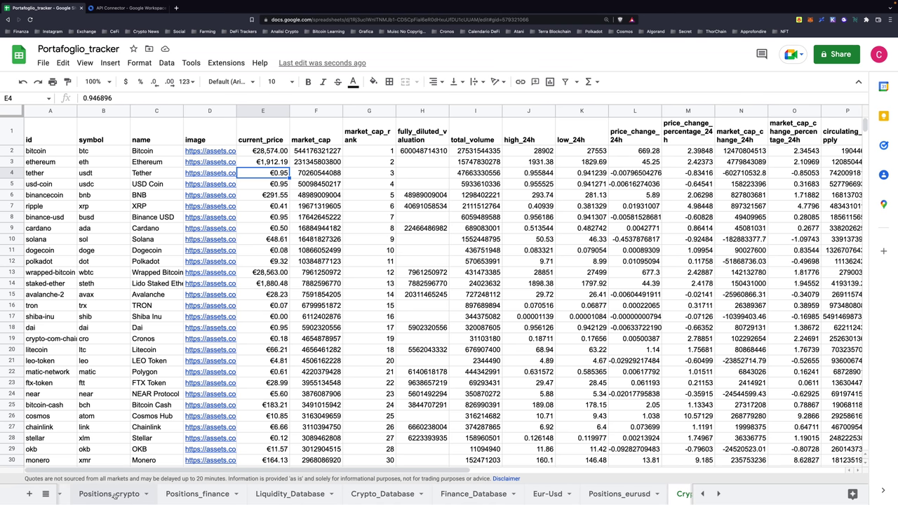
left_click(114, 495)
Step: Review the summed Cost, total Value, Gain% and Gain€ of the BTC and ETH positions
left_click_drag(293, 167, 286, 146)
left_click_drag(344, 179, 336, 135)
left_click_drag(490, 180, 393, 138)
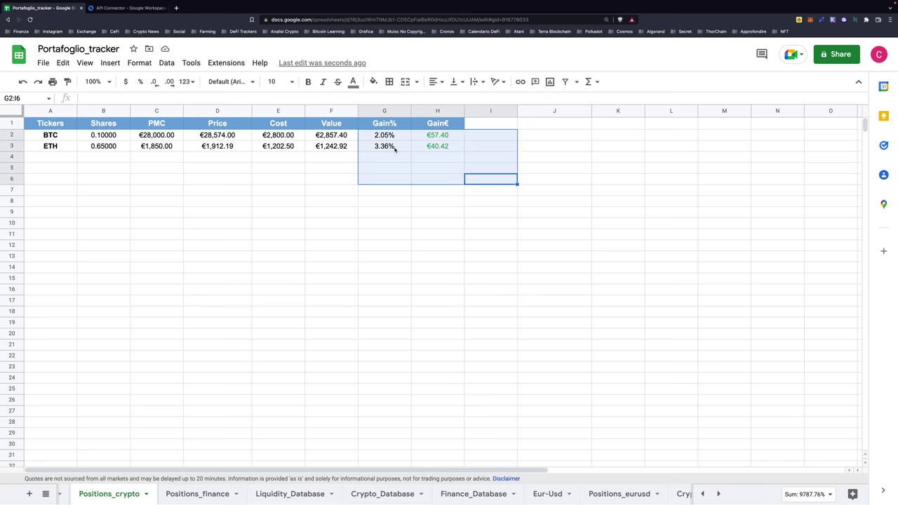
left_click(481, 260)
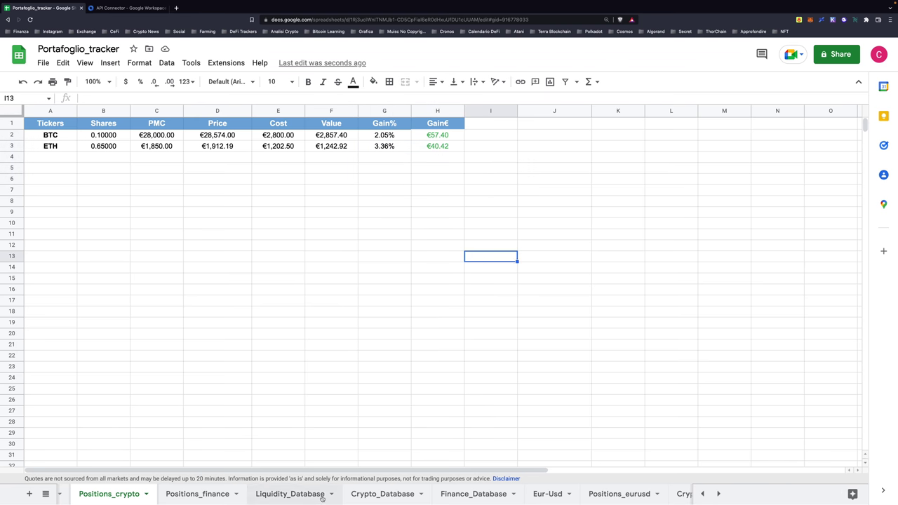
scroll(320, 496, "up", 3)
scroll(321, 496, "up", 3)
scroll(320, 496, "up", 3)
scroll(321, 496, "up", 3)
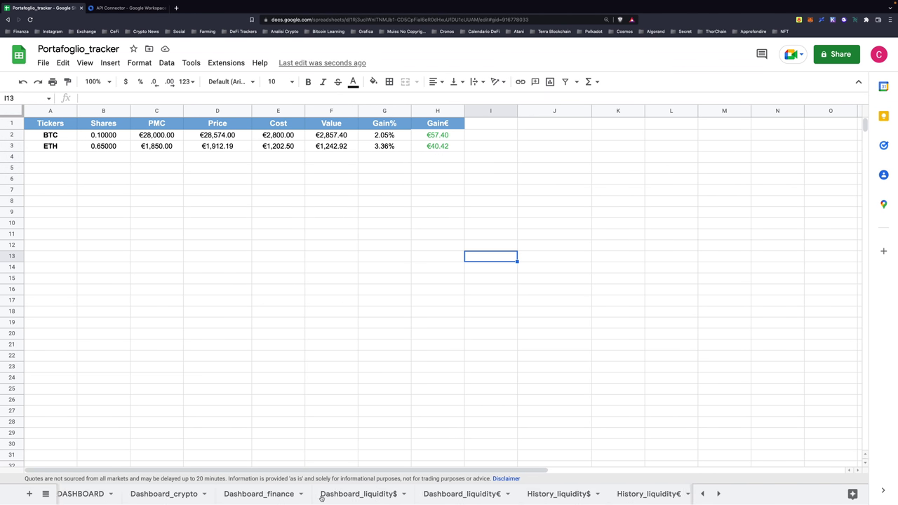
scroll(245, 497, "up", 2)
left_click(176, 494)
Step: Inspect the Crypto Breakdown chart (BTC 69.7%, ETH 30.3%) and the empty YTD value
left_click(413, 328)
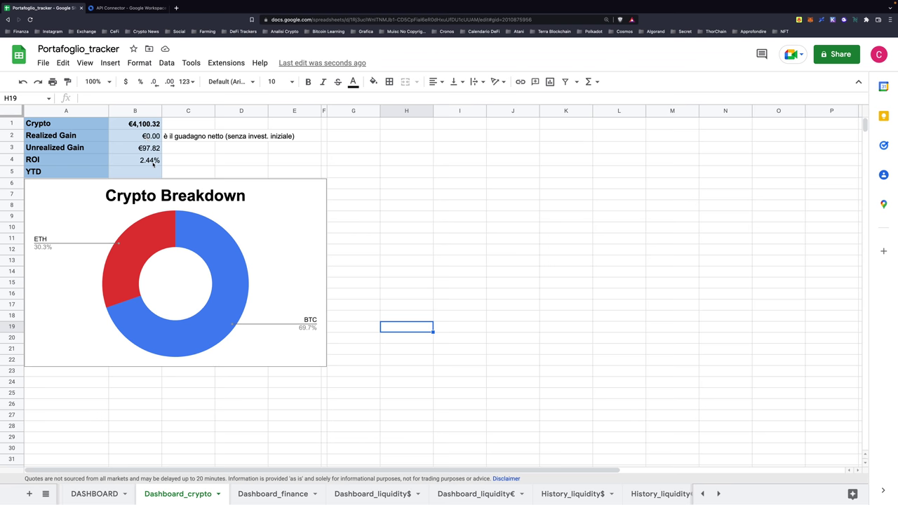
left_click(304, 271)
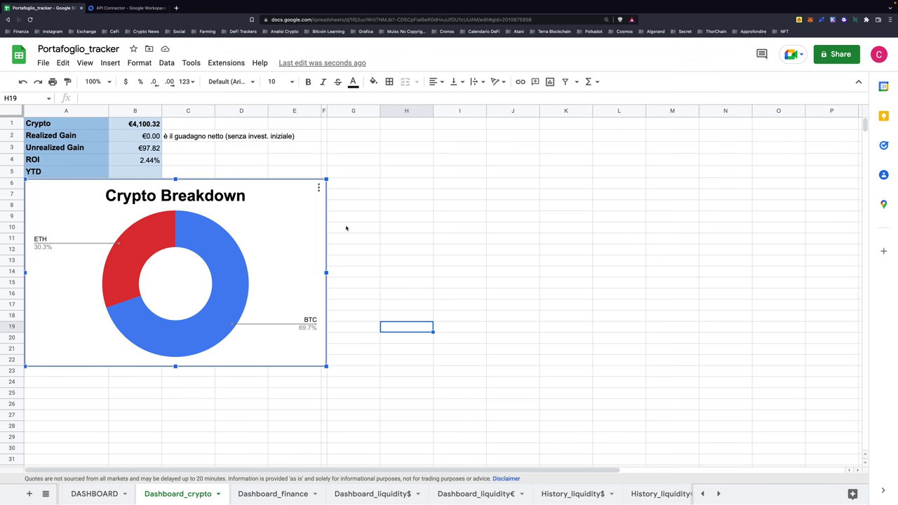
left_click(346, 228)
left_click(110, 174)
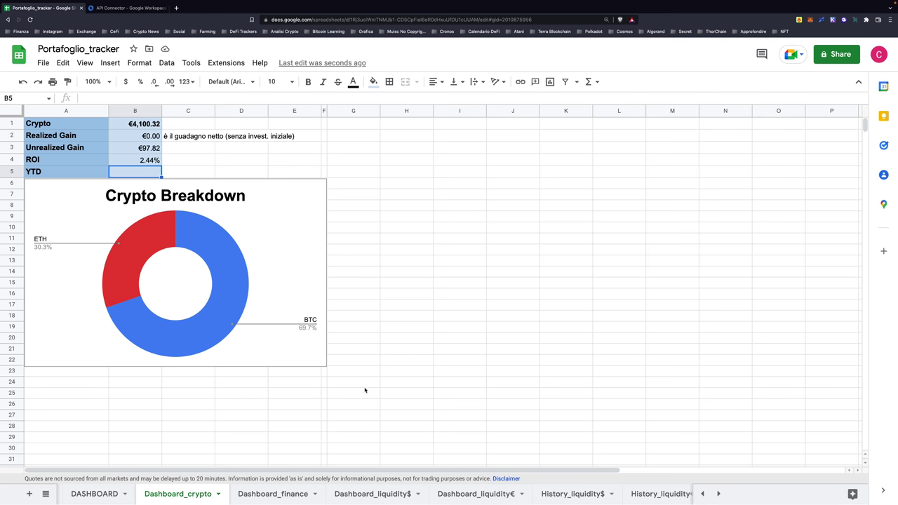
scroll(318, 494, "right", 3)
scroll(317, 494, "right", 3)
scroll(317, 494, "right", 2)
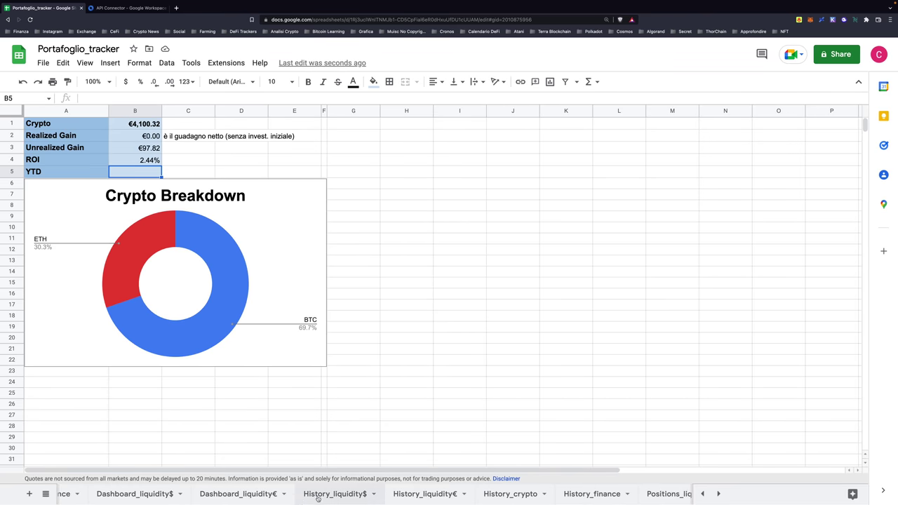
scroll(318, 494, "right", 1)
scroll(318, 494, "right", 2)
scroll(315, 493, "right", 1)
scroll(312, 494, "right", 1)
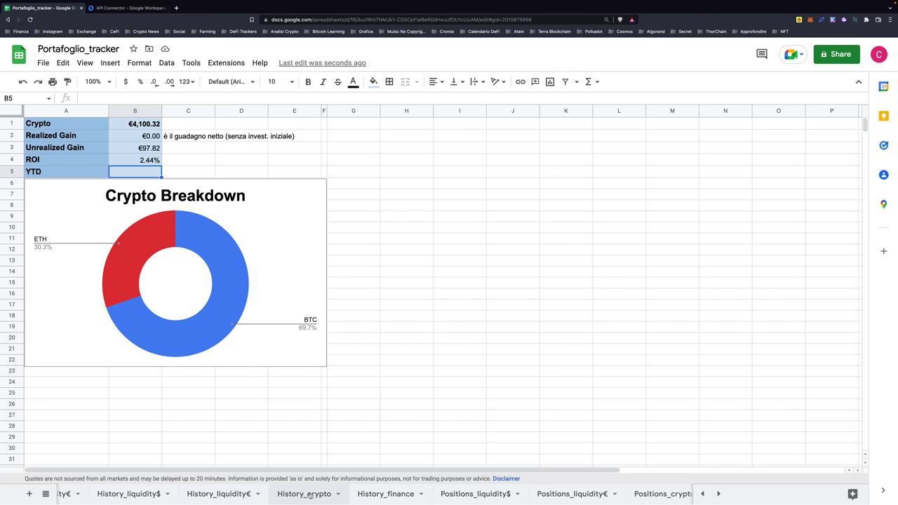
scroll(309, 495, "right", 1)
Step: Date a new row 5 in History_crypto as 20/05/2022
left_click(306, 495)
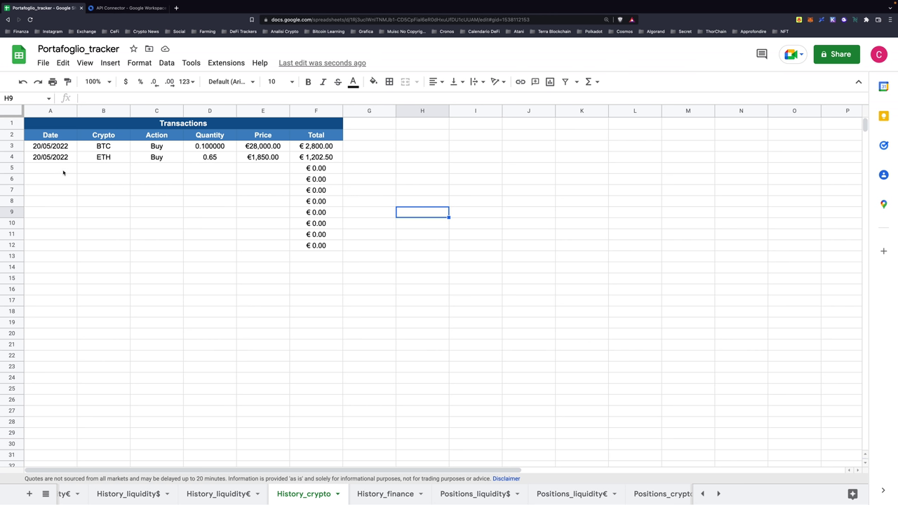
left_click(63, 171)
type("20/05")
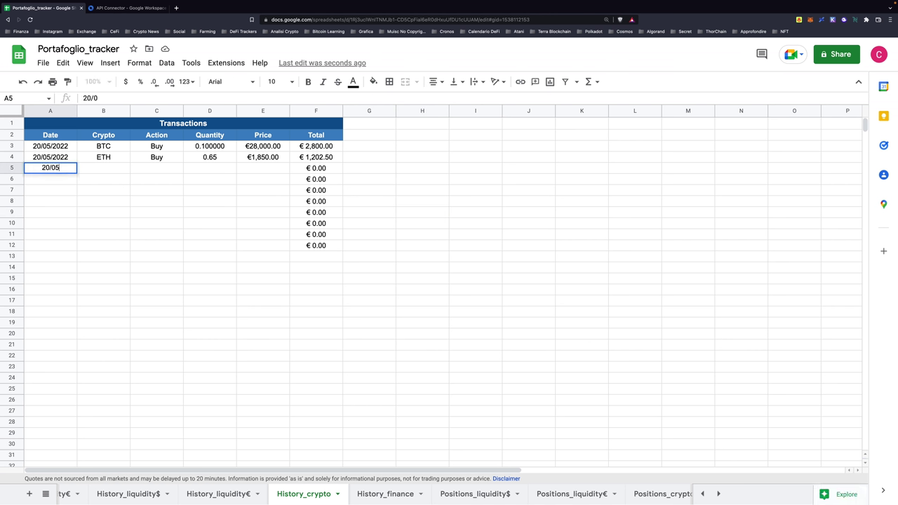
type("/2022")
key("Return")
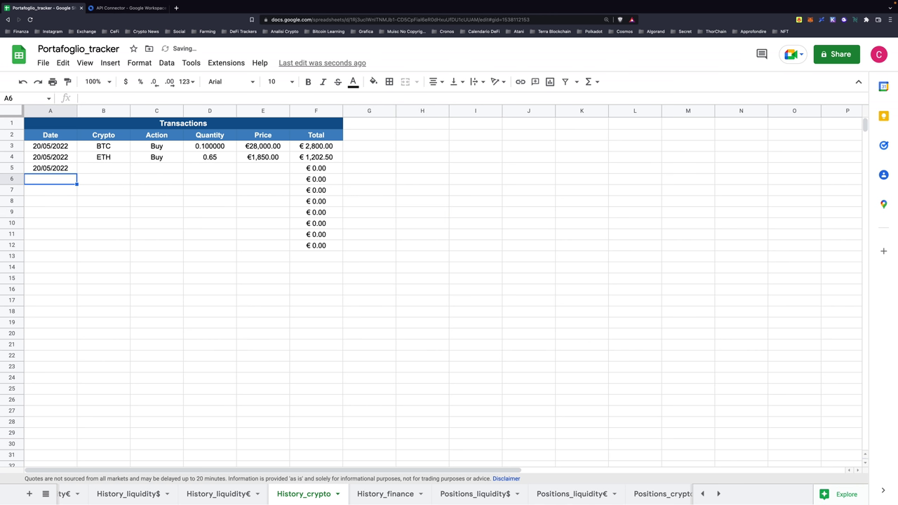
Step: Complete row 5 as a BTC Buy of 0.05 at €5,000 and check Positions_crypto
left_click(103, 168)
type("BTC")
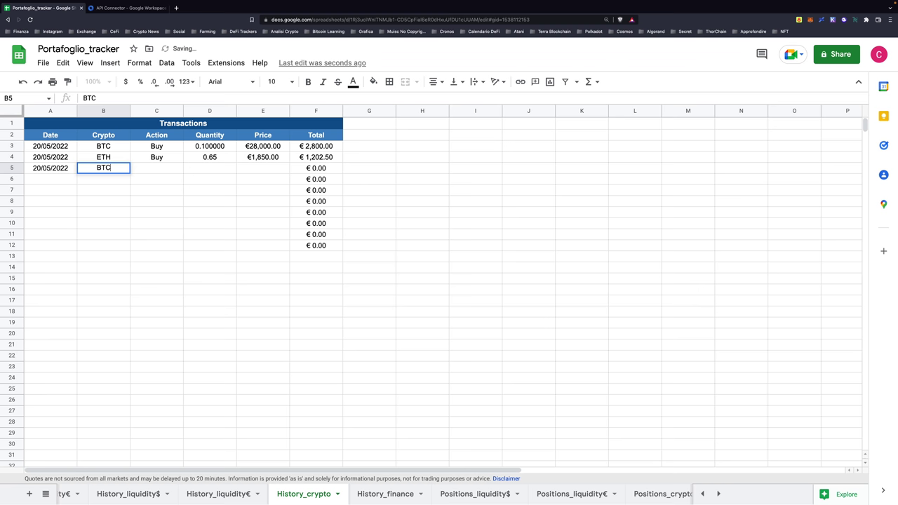
key("Tab")
type("Buy")
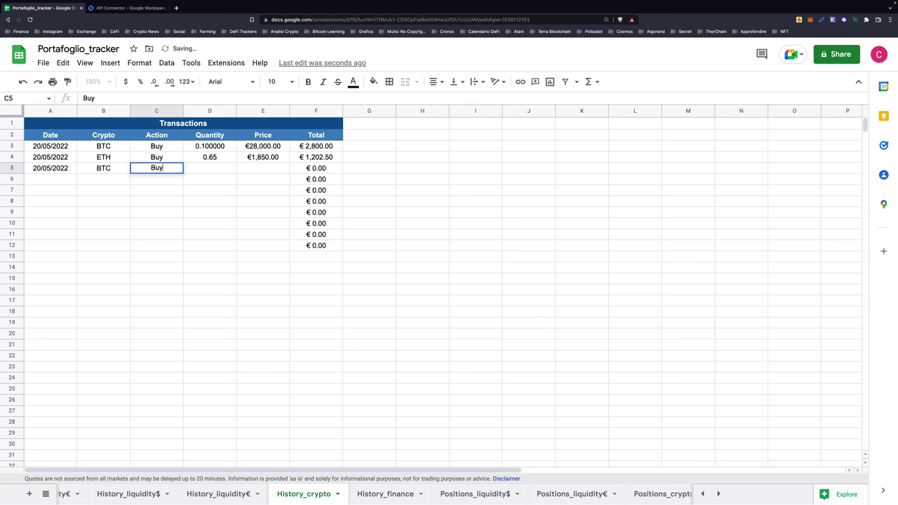
key("Tab")
type("0.05")
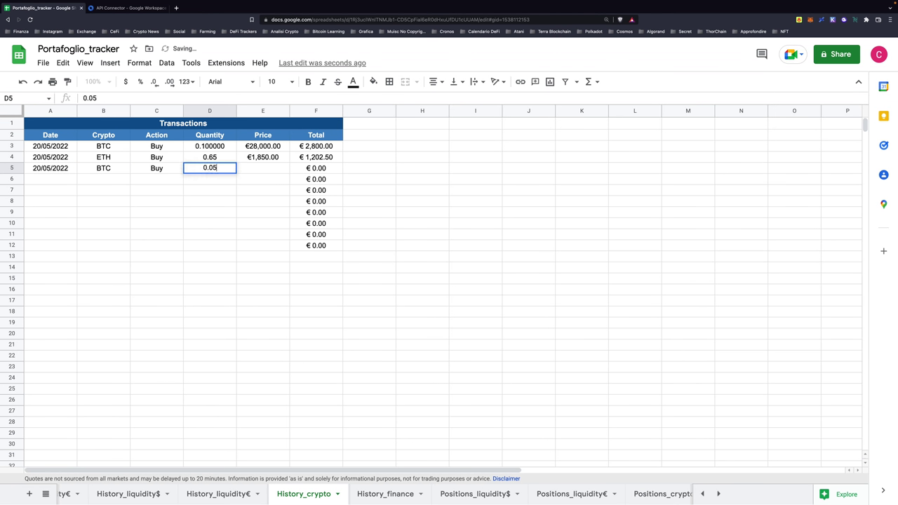
key("Tab")
type("5,000")
key("Return")
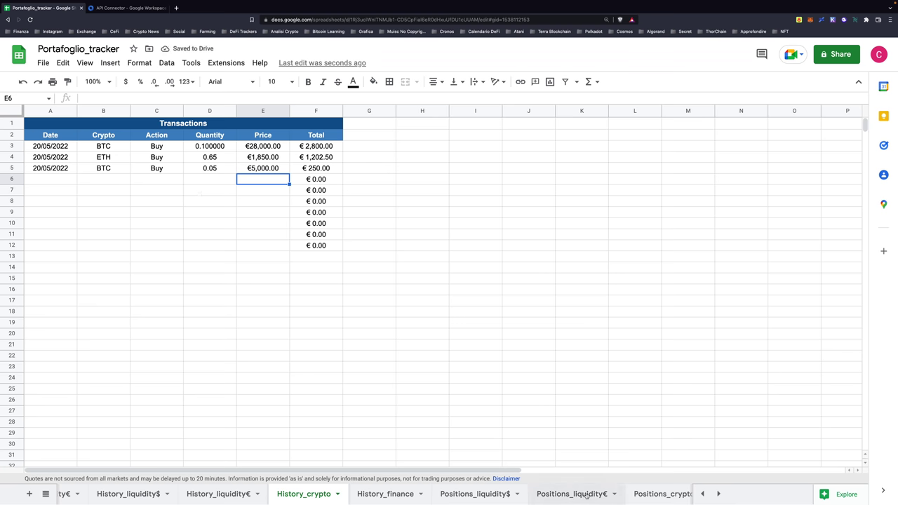
left_click(658, 494)
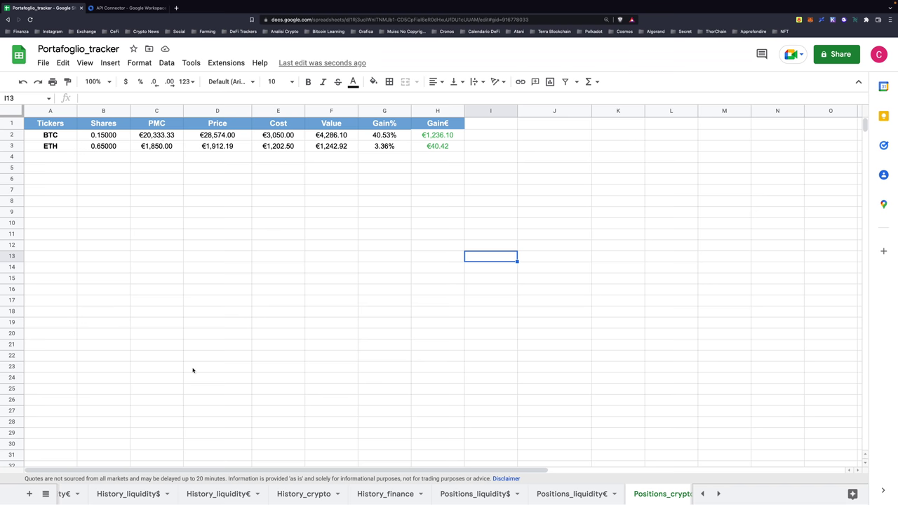
left_click(303, 494)
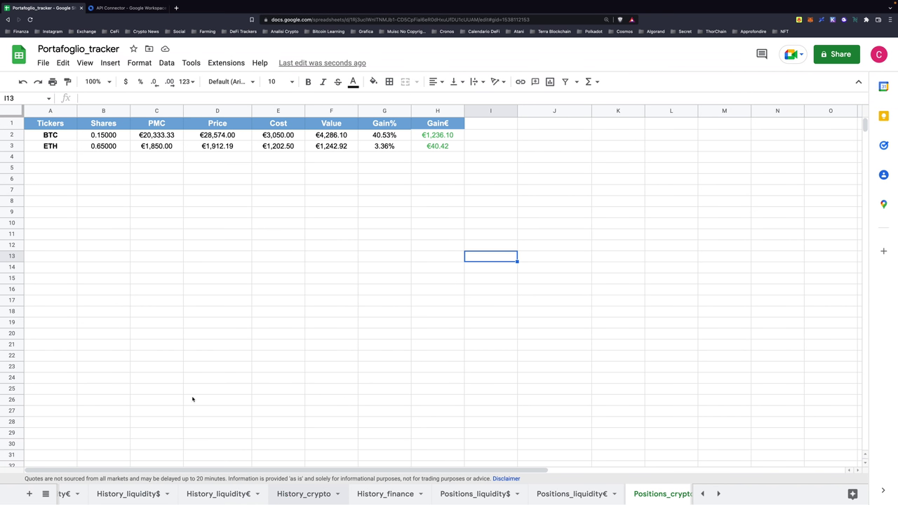
Step: Copy the row 5 BTC buy into row 6 and change its action to Sell
left_click(96, 217)
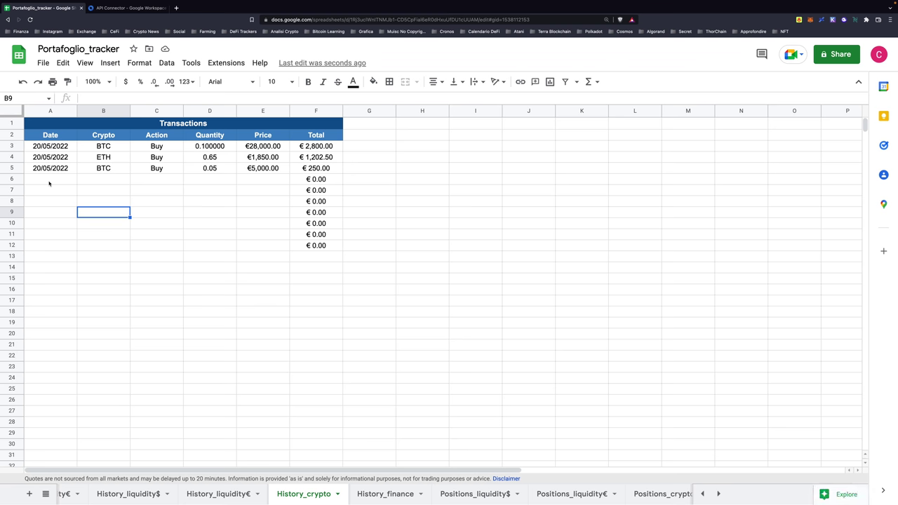
left_click_drag(34, 170, 338, 170)
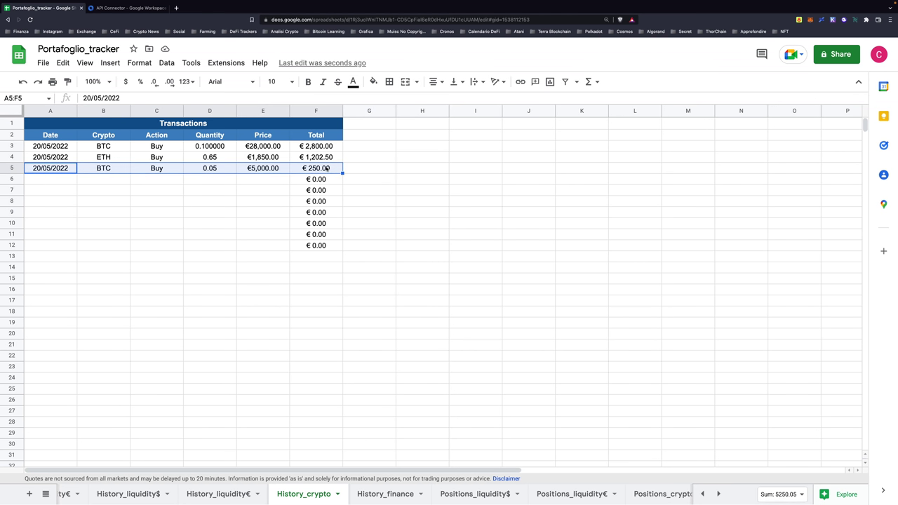
key("ctrl+c")
left_click(63, 180)
key("ctrl+v")
left_click(253, 244)
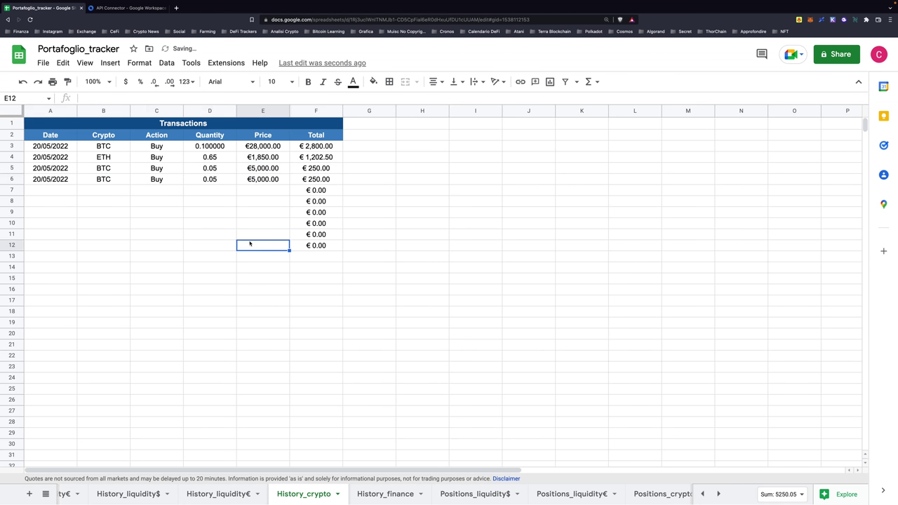
left_click(164, 180)
type("Se")
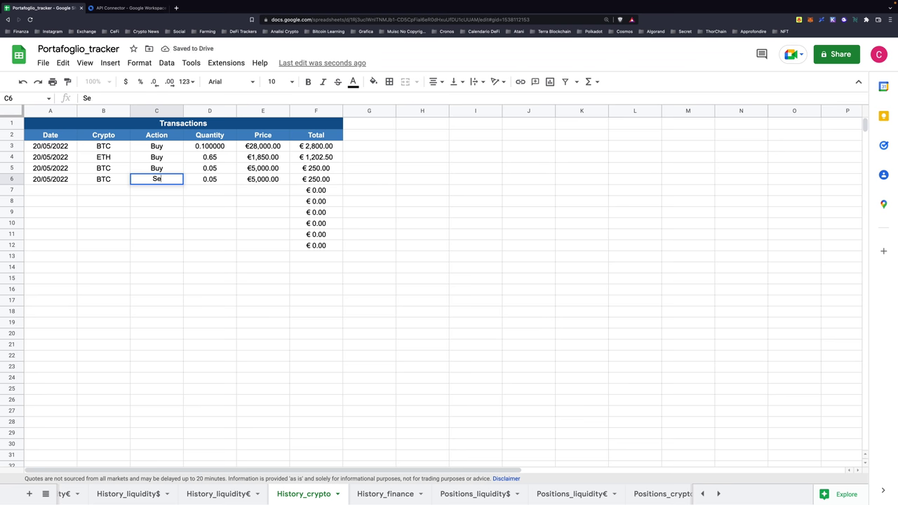
type("ll")
key("Return")
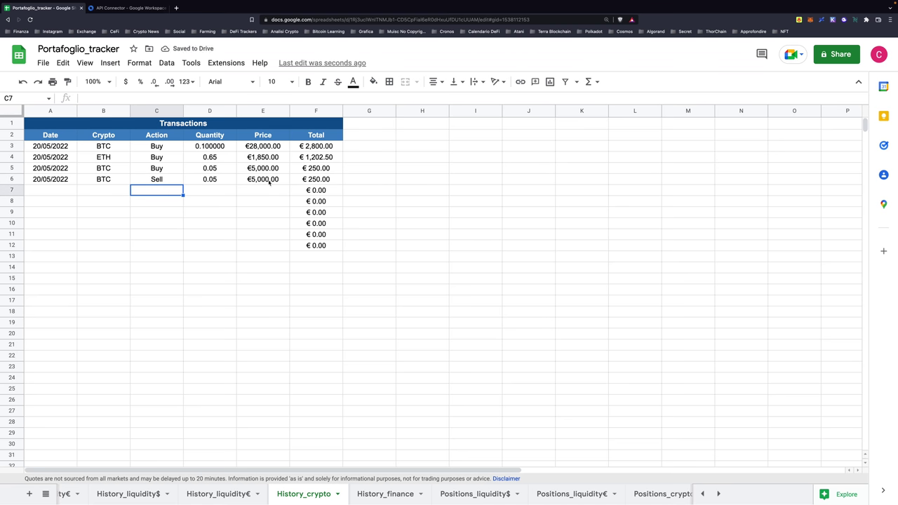
Step: Review the buy and sell rows 5–6 against the first BTC buy in row 3
left_click(224, 231)
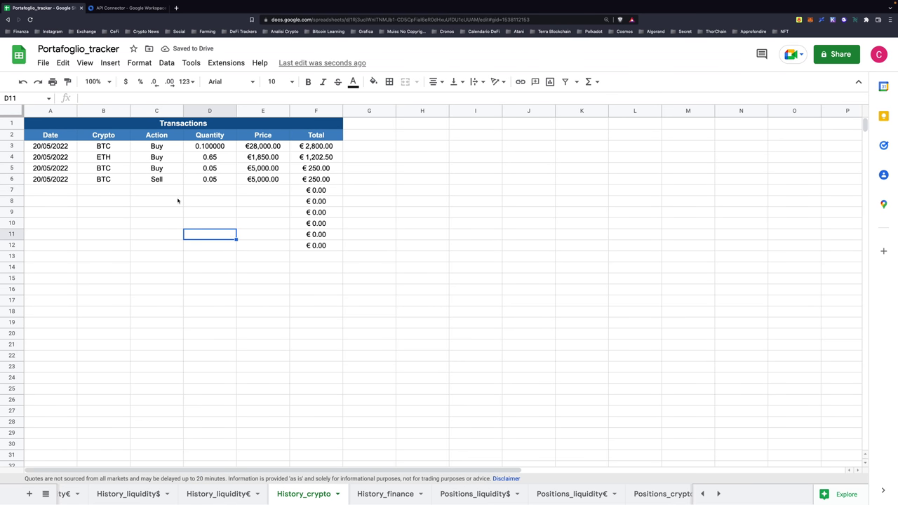
left_click_drag(19, 180, 16, 170)
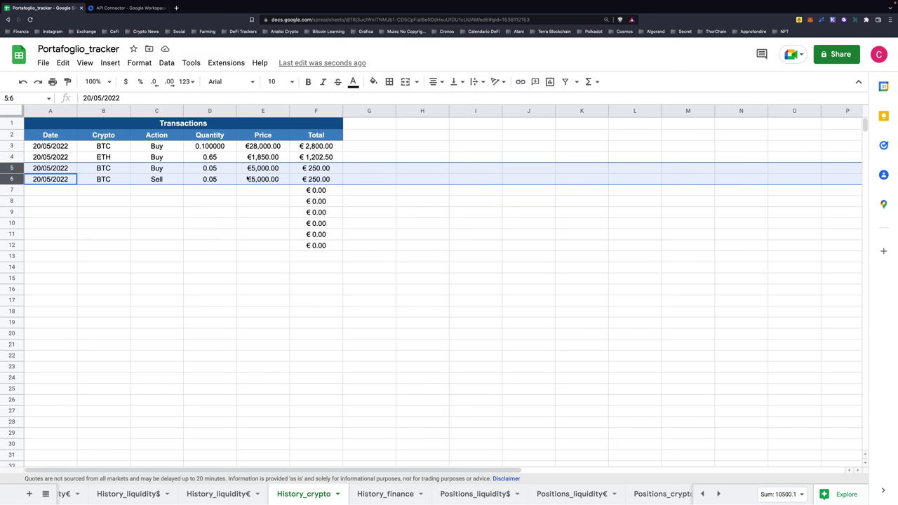
left_click(11, 145)
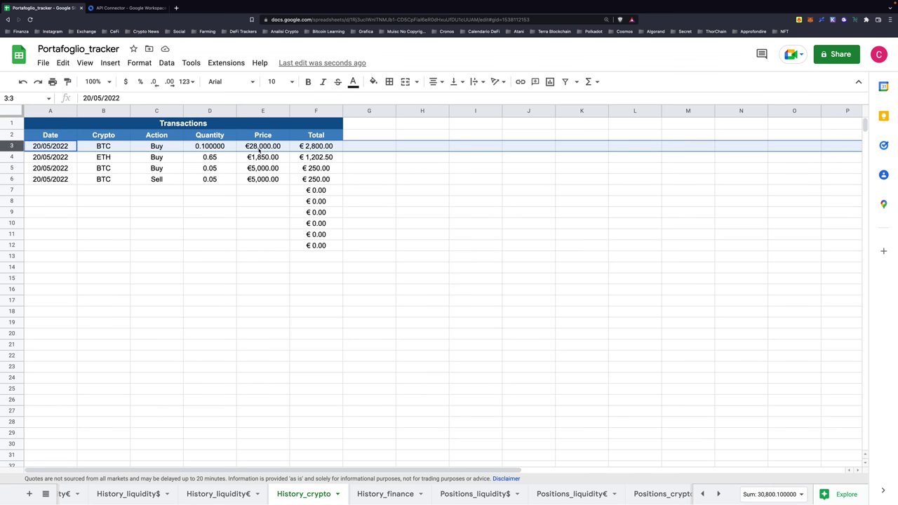
left_click(244, 267)
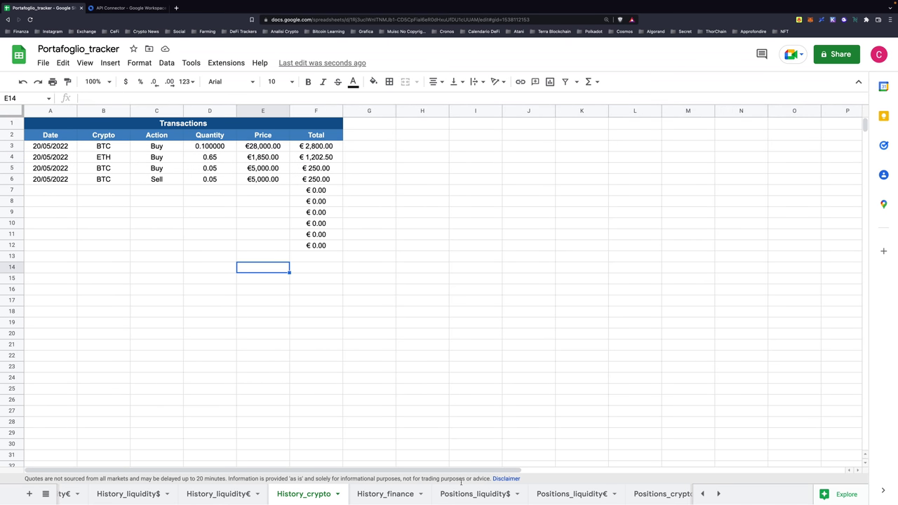
left_click(659, 493)
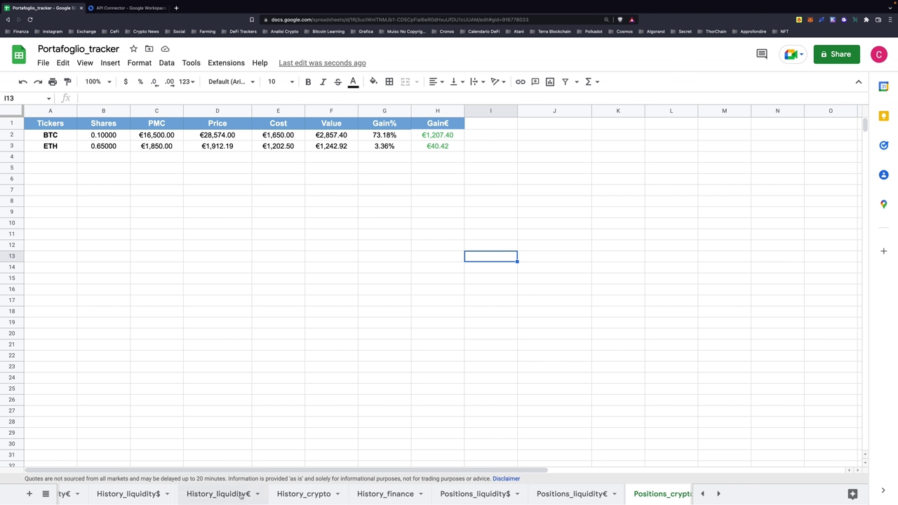
Step: Compare the BTC trades in rows 3, 5 and 6 of History_crypto, then view Dashboard_crypto
scroll(232, 496, "left", 2)
scroll(233, 496, "left", 2)
scroll(232, 495, "left", 1)
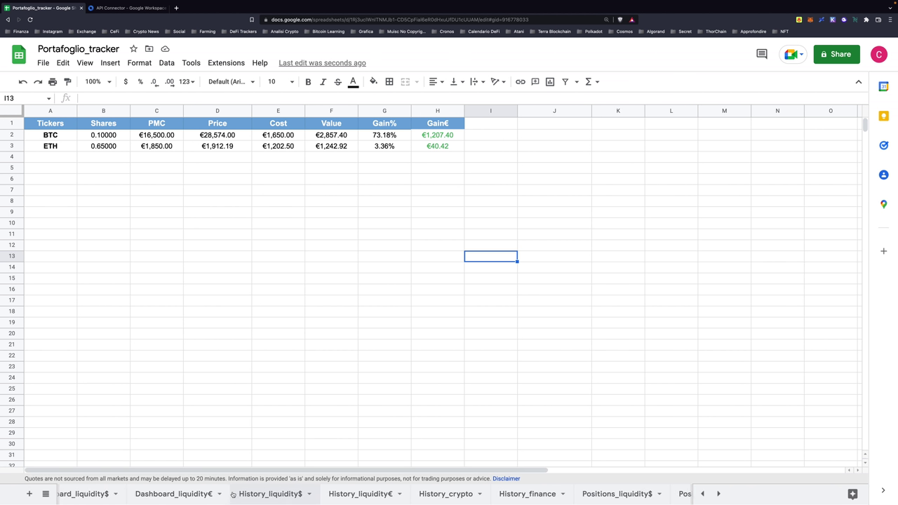
left_click(455, 495)
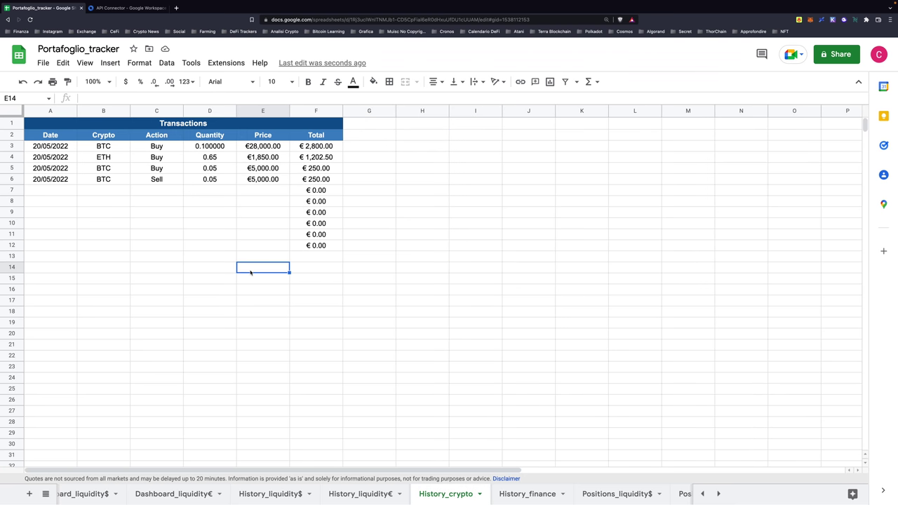
left_click(11, 168)
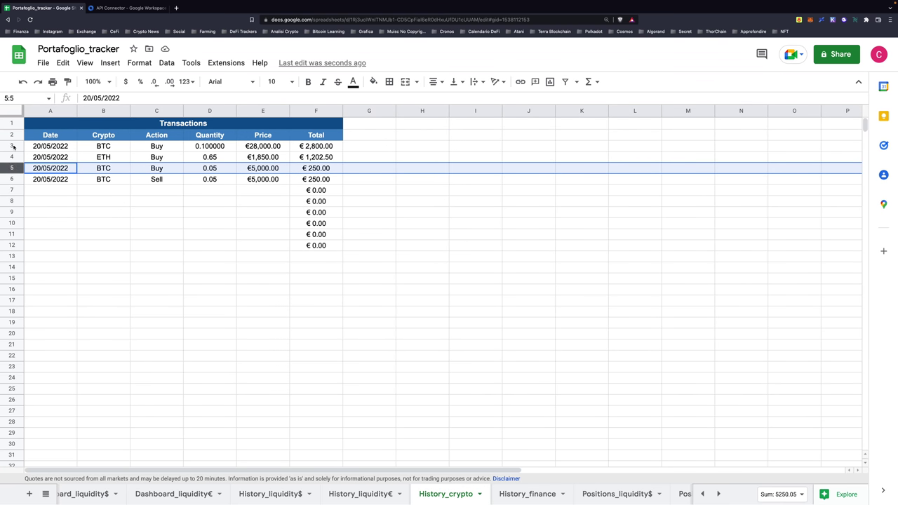
left_click(11, 146)
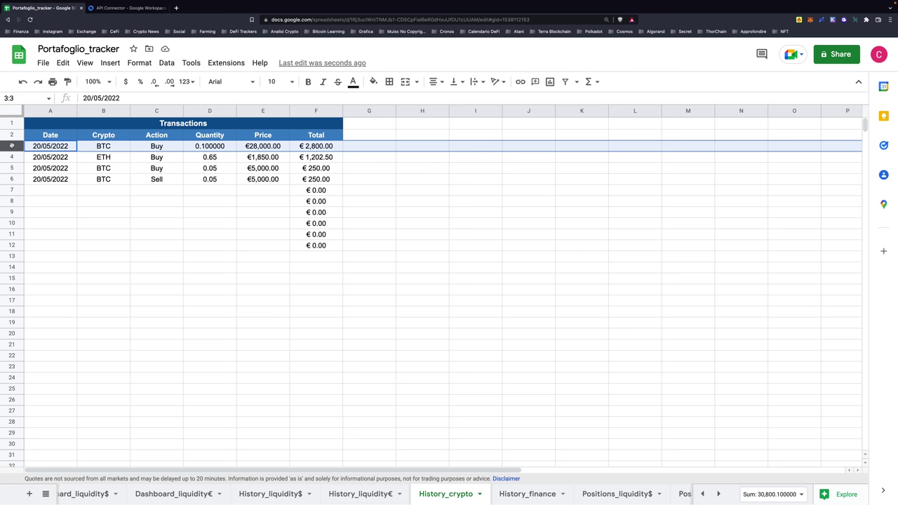
left_click(257, 267)
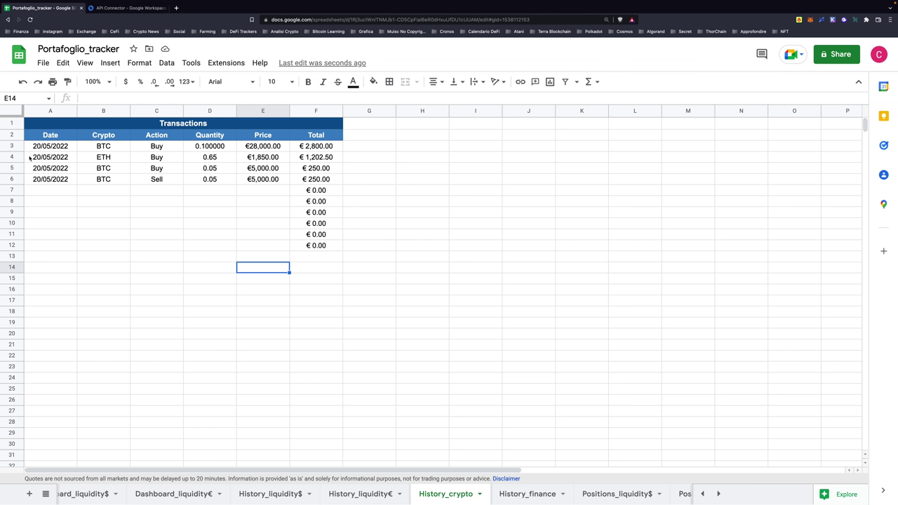
left_click_drag(11, 168, 11, 177)
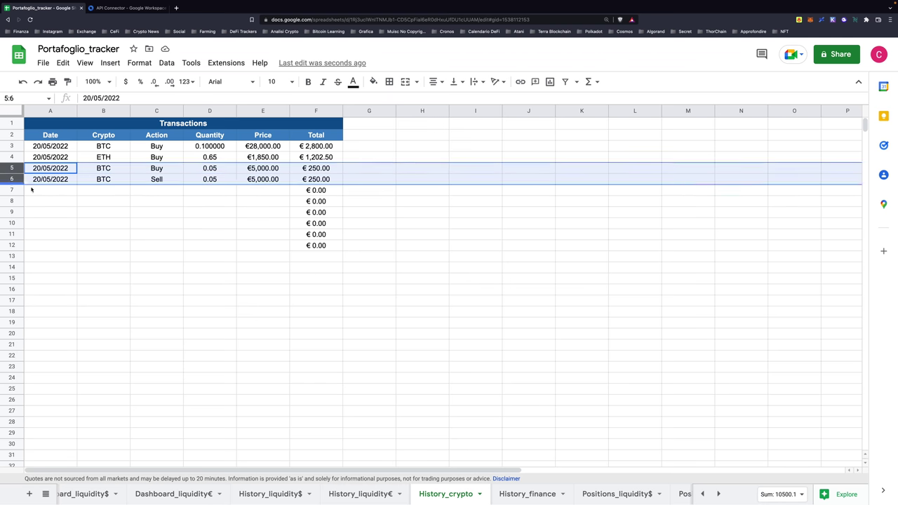
left_click(105, 244)
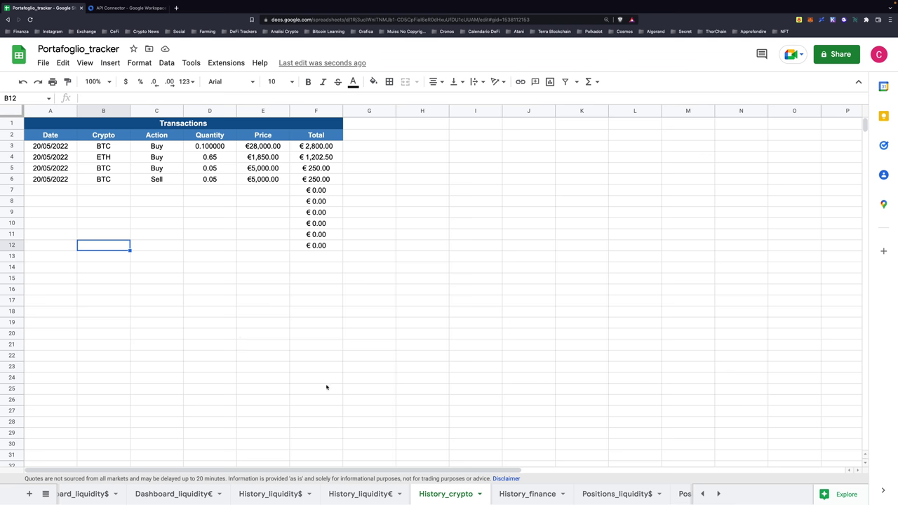
scroll(386, 494, "left", 5)
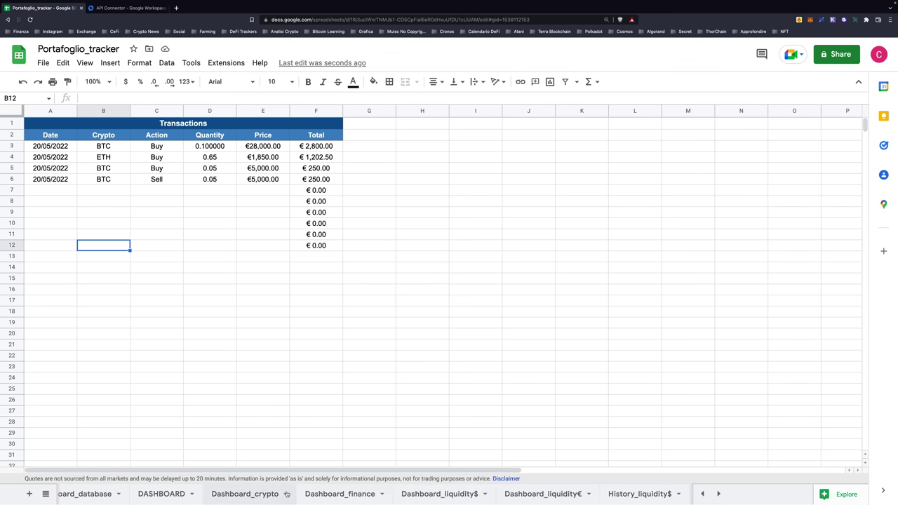
left_click(256, 493)
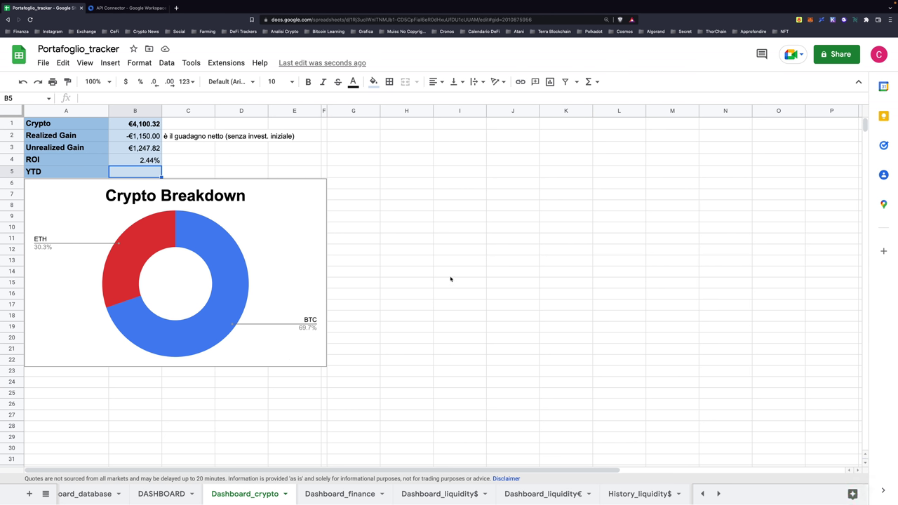
Step: Look over the Dashboard_crypto Unrealized Gain row, then return to History_crypto
left_click(450, 275)
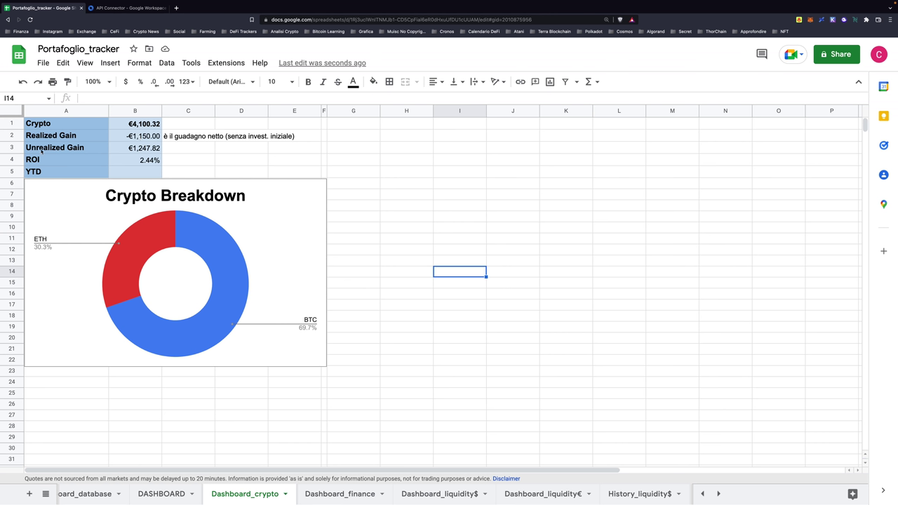
left_click(11, 148)
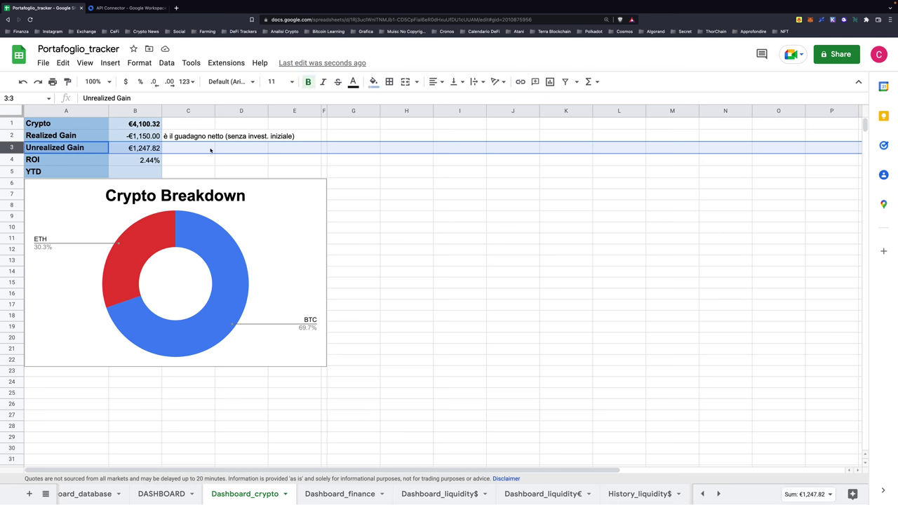
left_click(196, 160)
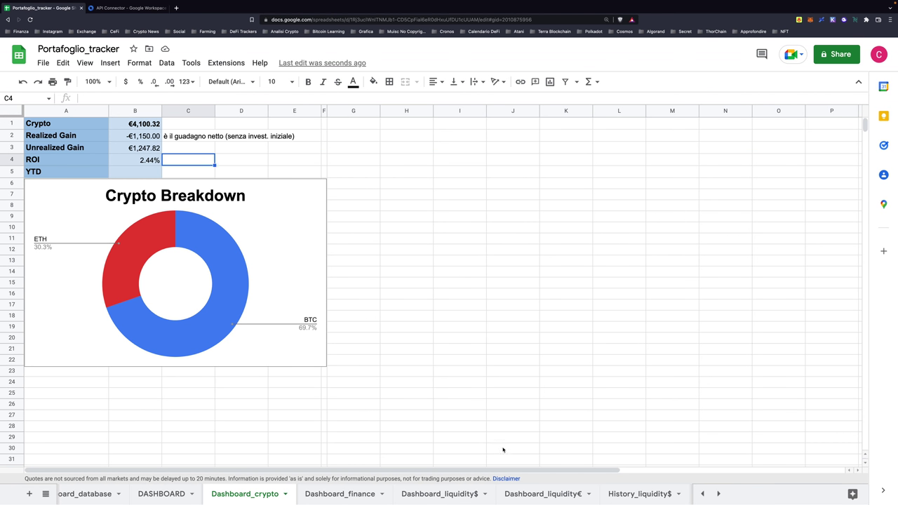
scroll(490, 493, "right", 3)
scroll(490, 493, "right", 3)
scroll(490, 493, "right", 1)
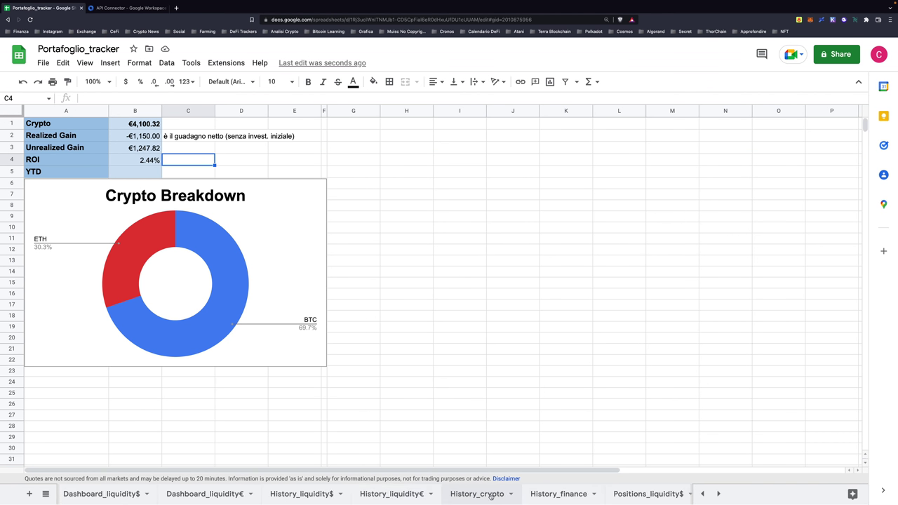
left_click(490, 496)
left_click(355, 234)
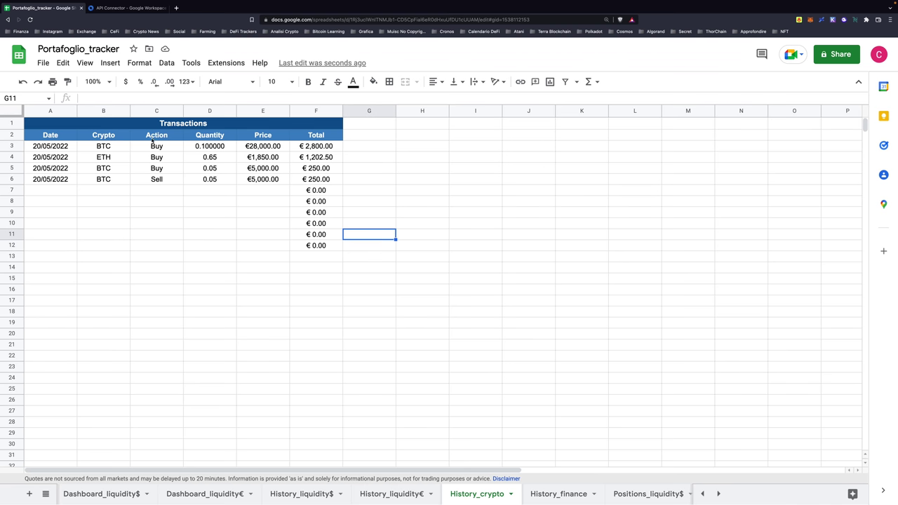
left_click(314, 147)
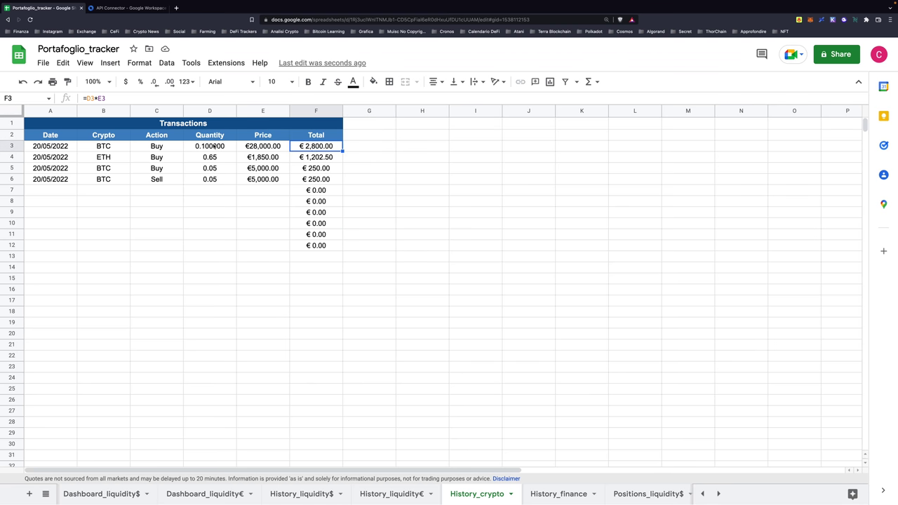
left_click(206, 181)
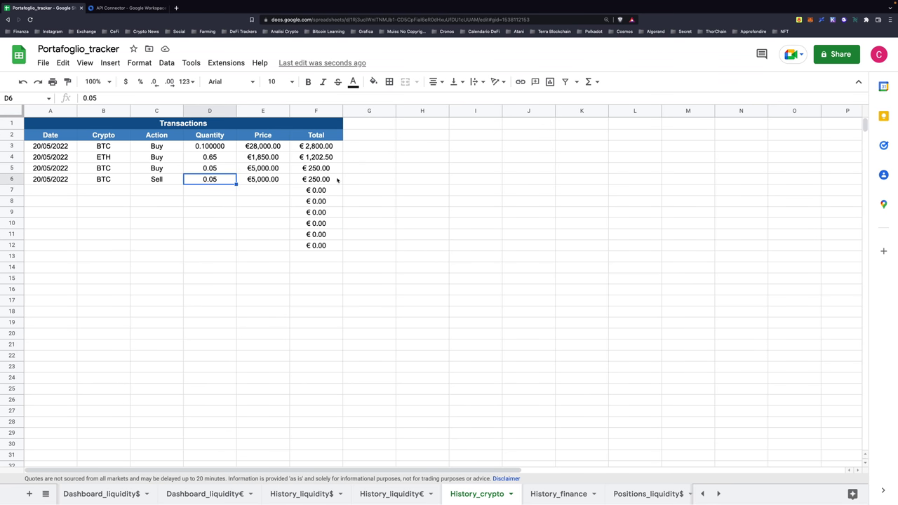
left_click(336, 180)
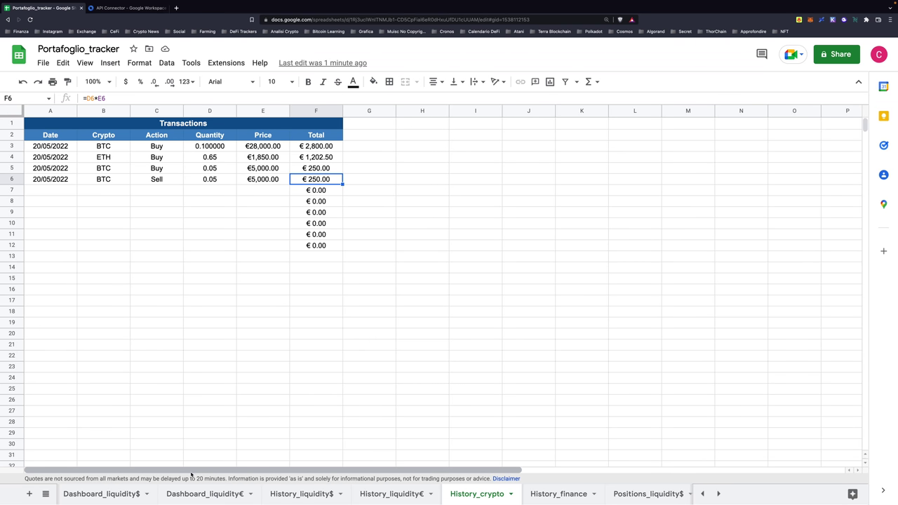
scroll(209, 497, "left", 3)
scroll(209, 498, "left", 3)
scroll(209, 496, "left", 3)
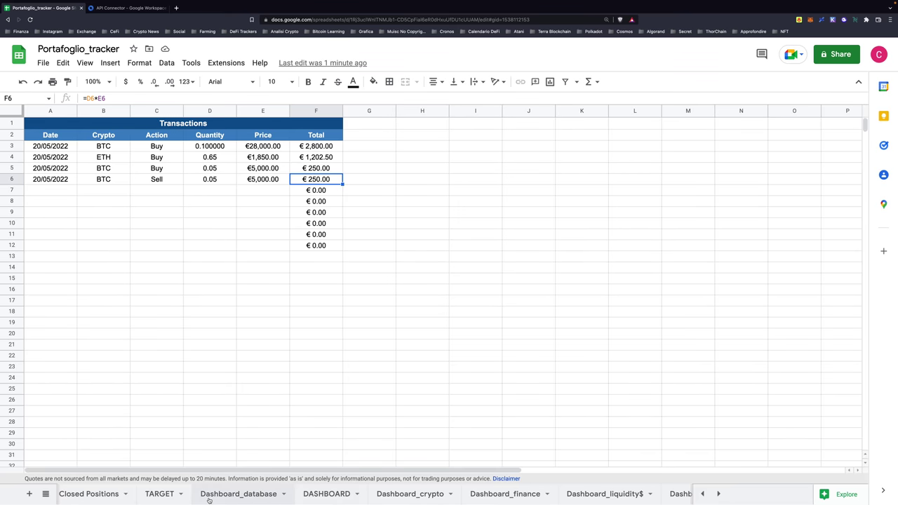
Step: Check the Dashboard_crypto Unrealized Gain formula and the 0.05 BTC buy row in History_crypto
left_click(396, 497)
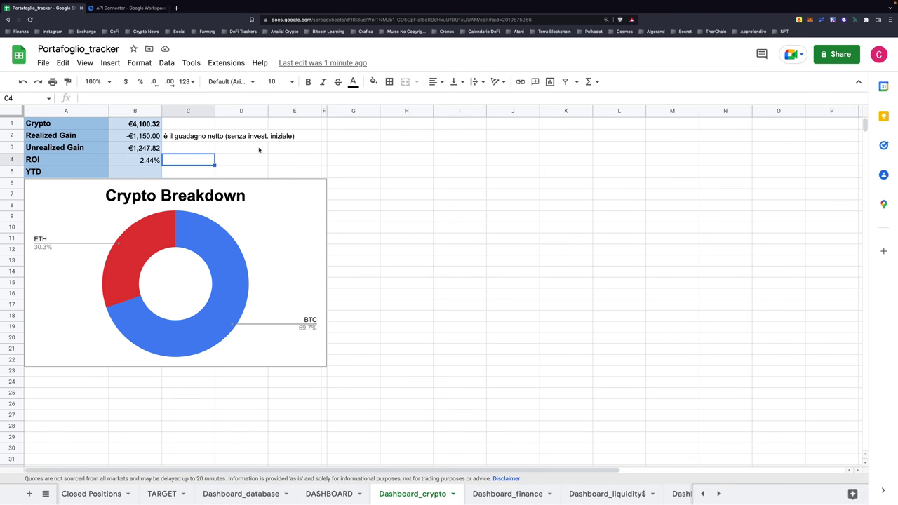
left_click(362, 176)
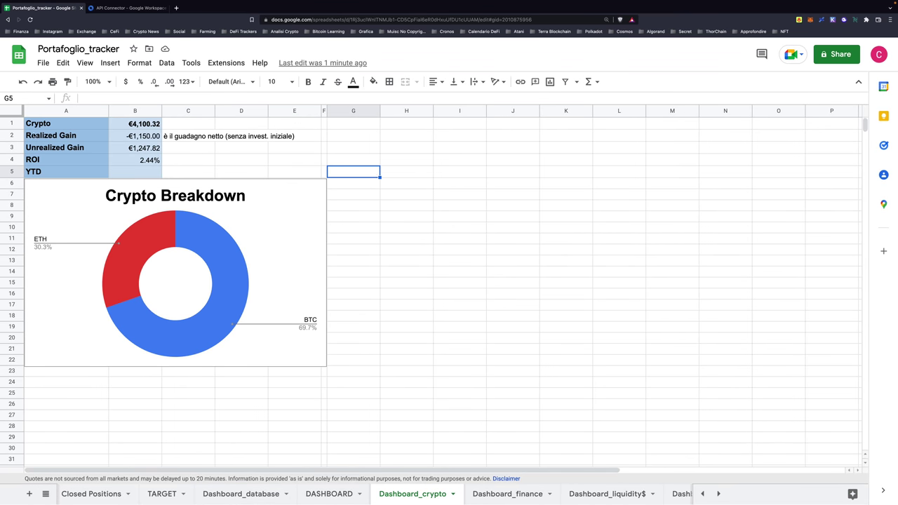
left_click(118, 149)
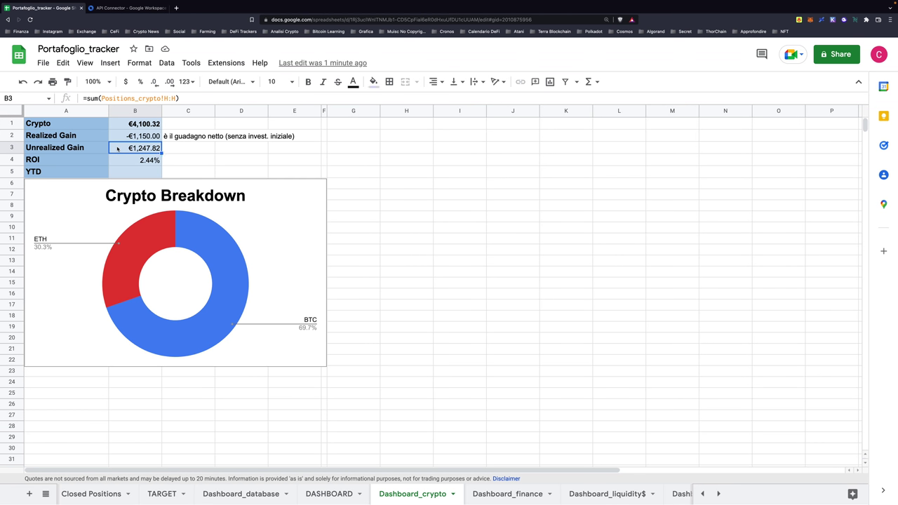
scroll(490, 489, "right", 5)
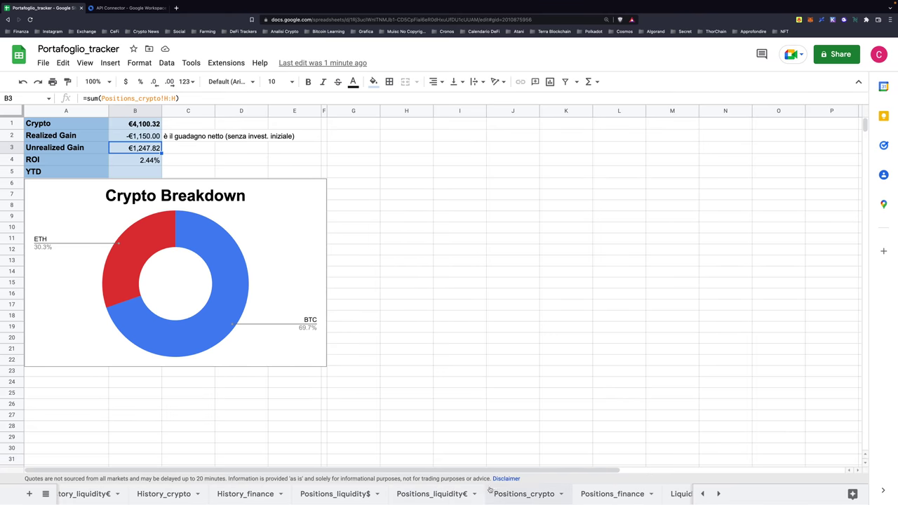
left_click(164, 494)
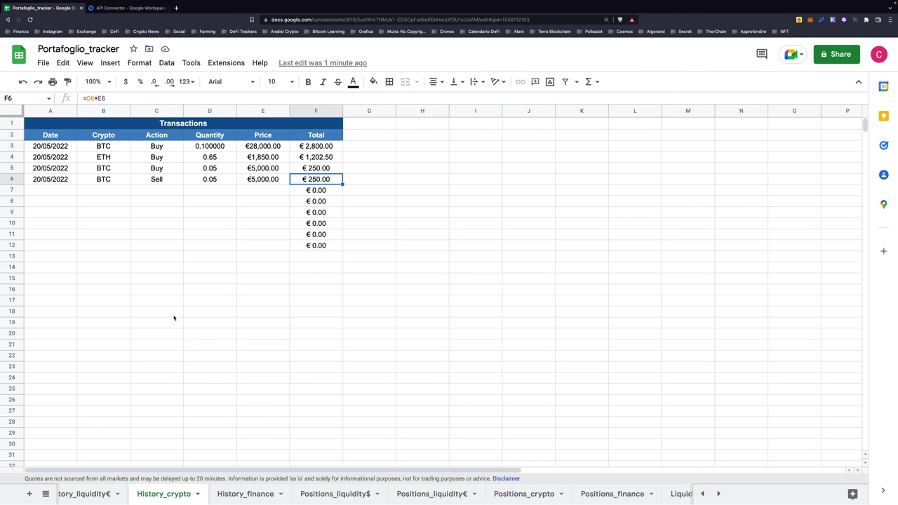
left_click(14, 167)
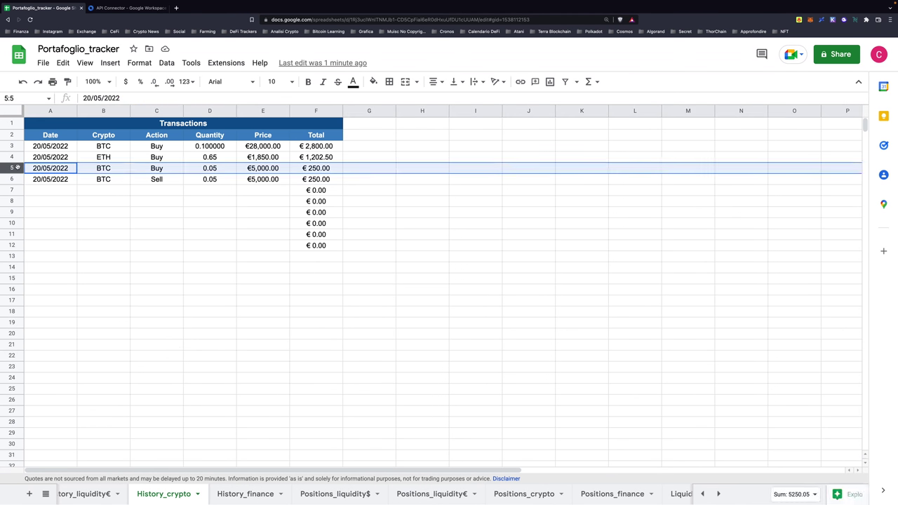
Step: Review Positions_crypto and the Dashboard_crypto ROI formula and Realized Gain row
left_click(528, 493)
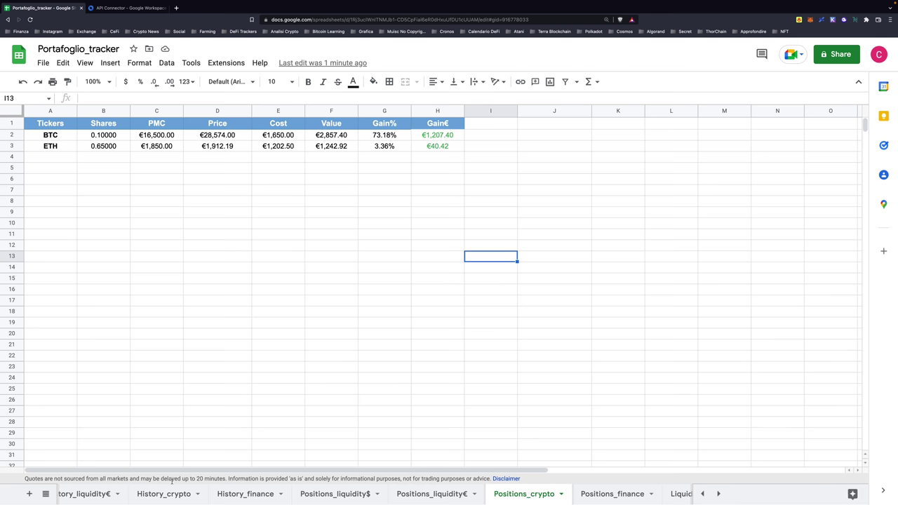
scroll(168, 493, "left", 3)
scroll(154, 494, "left", 3)
scroll(134, 493, "left", 3)
scroll(135, 495, "left", 3)
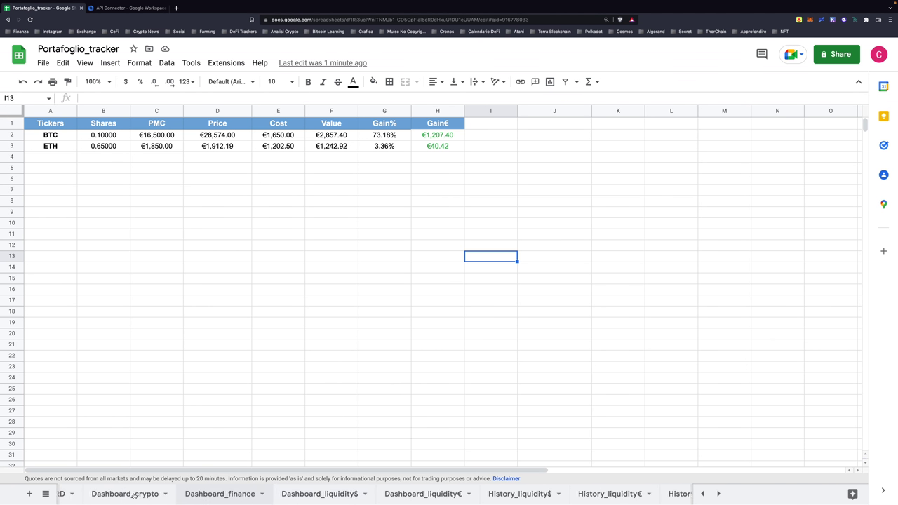
scroll(135, 495, "left", 2)
left_click(134, 493)
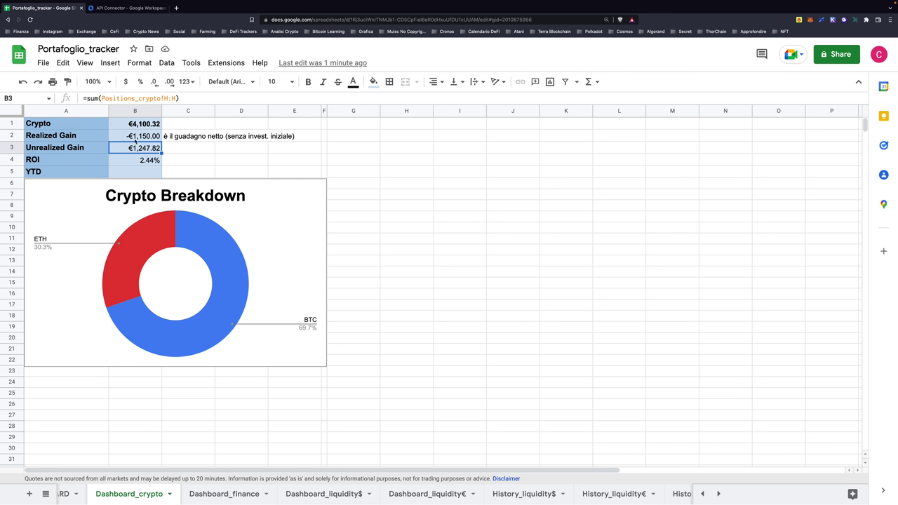
left_click(152, 161)
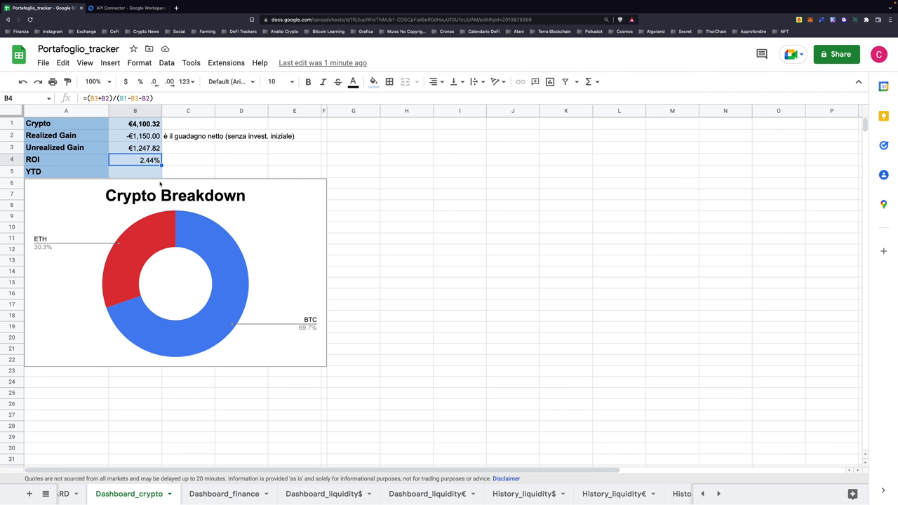
left_click(18, 139)
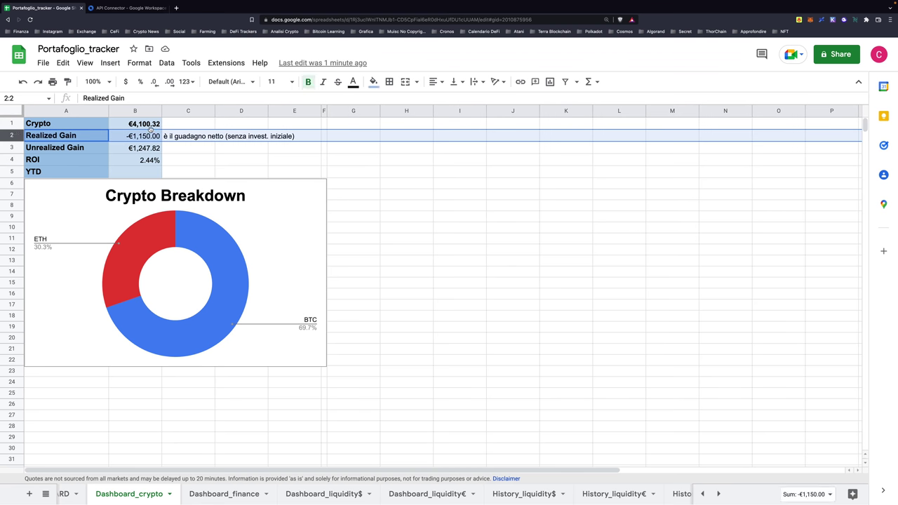
left_click(404, 260)
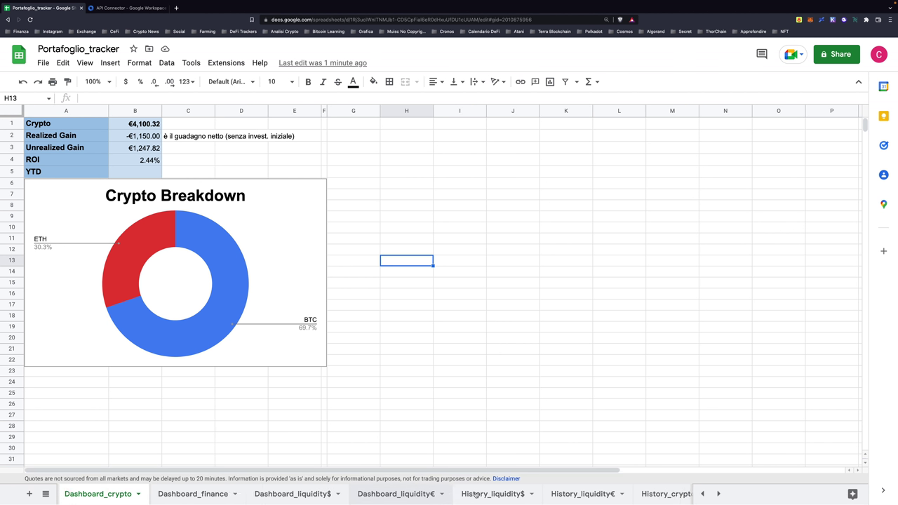
scroll(475, 493, "right", 5)
scroll(476, 494, "right", 3)
Step: Clear rows 5–6 holding the 0.05 BTC trades and the leftover €0.00 totals
left_click(475, 494)
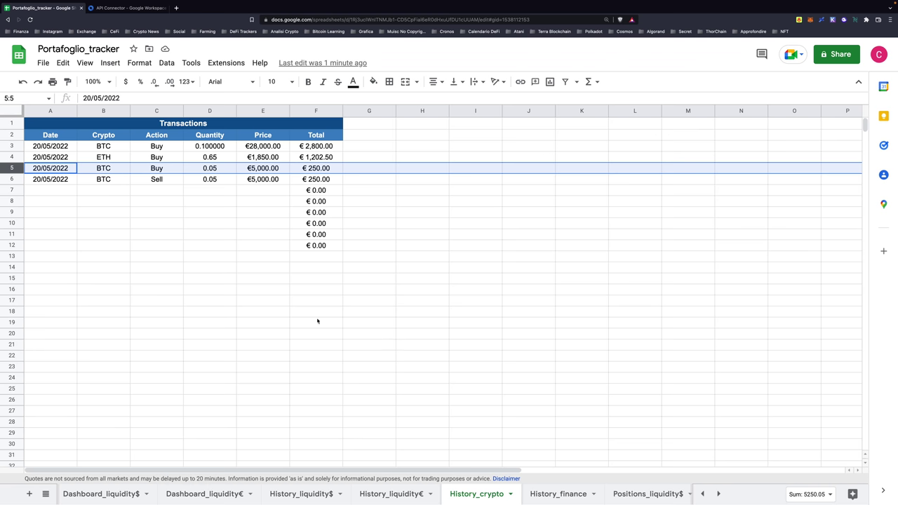
left_click(176, 300)
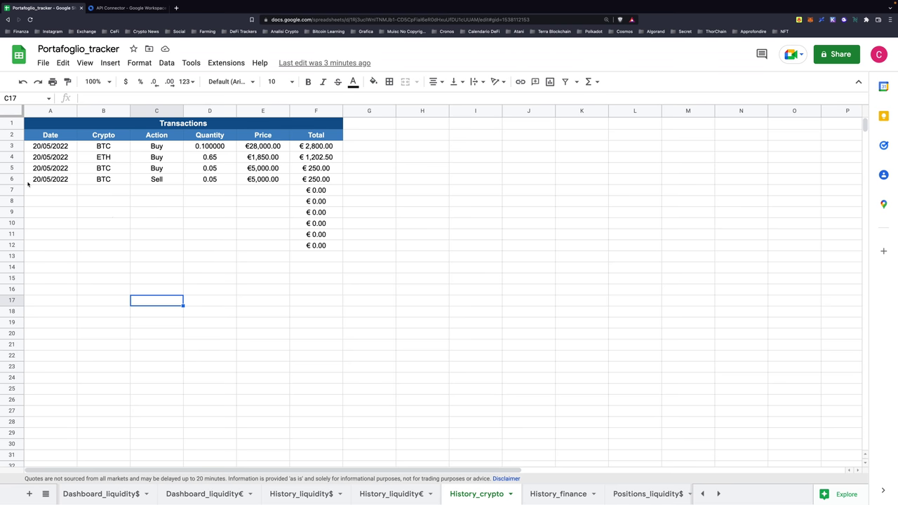
left_click_drag(12, 168, 12, 180)
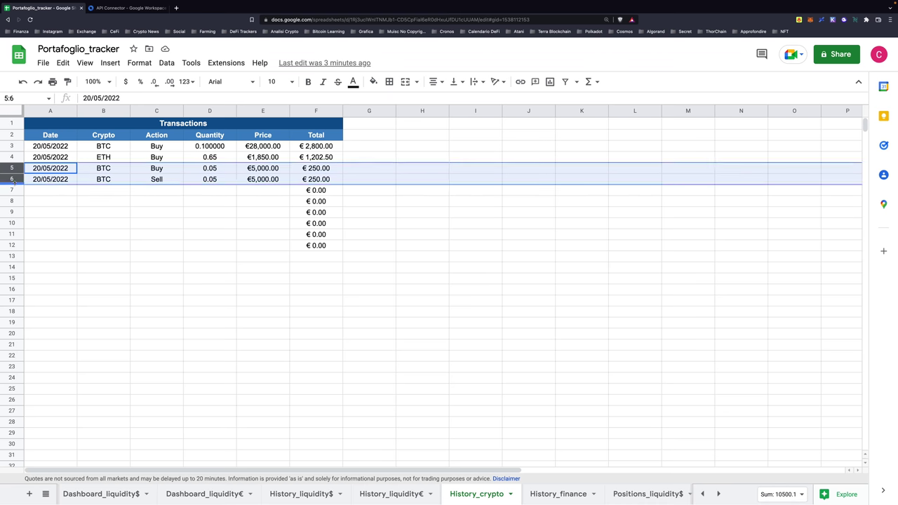
key("Delete")
left_click_drag(423, 289, 284, 181)
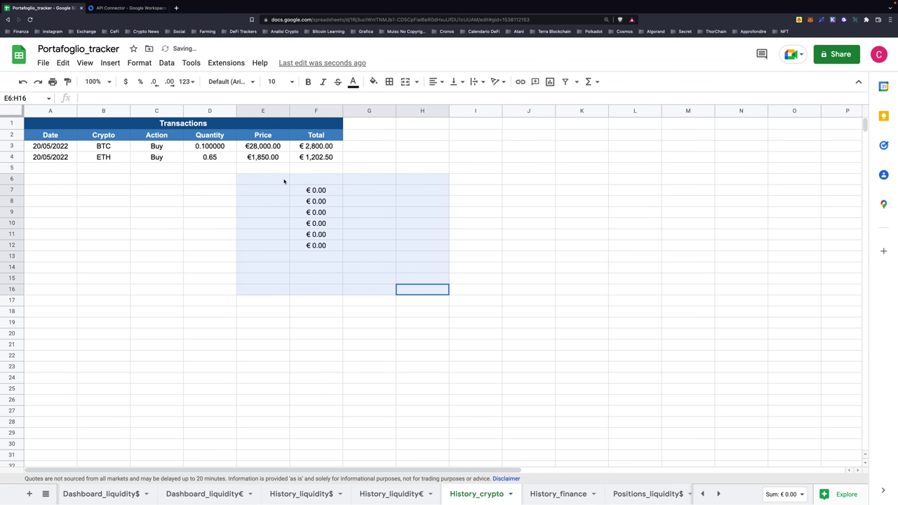
key("Delete")
left_click(552, 225)
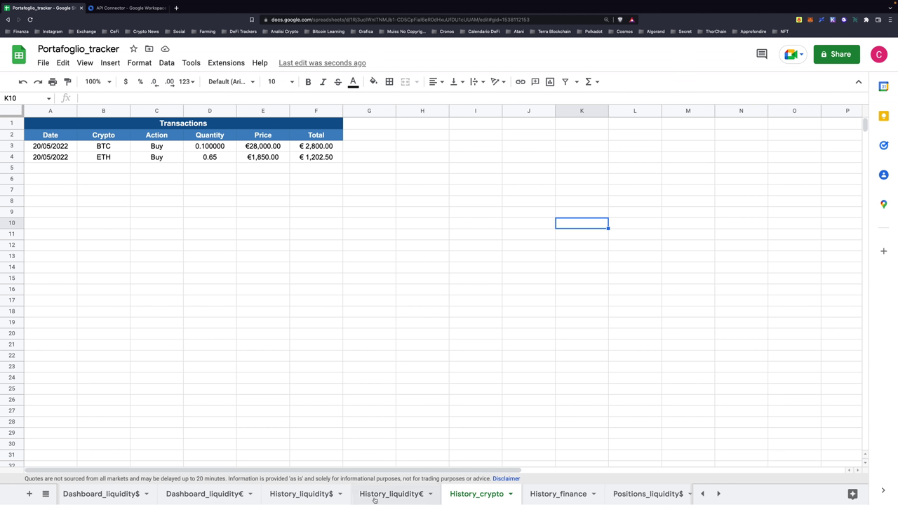
Step: Enter 20/05/2022 in cell A3 of the History_finance sheet
scroll(452, 494, "right", 2)
left_click(463, 495)
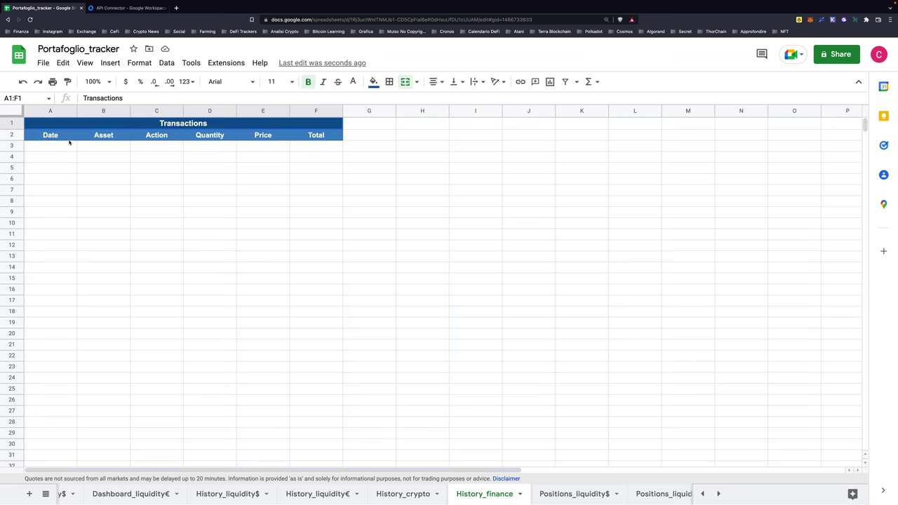
left_click(65, 146)
type("20/05")
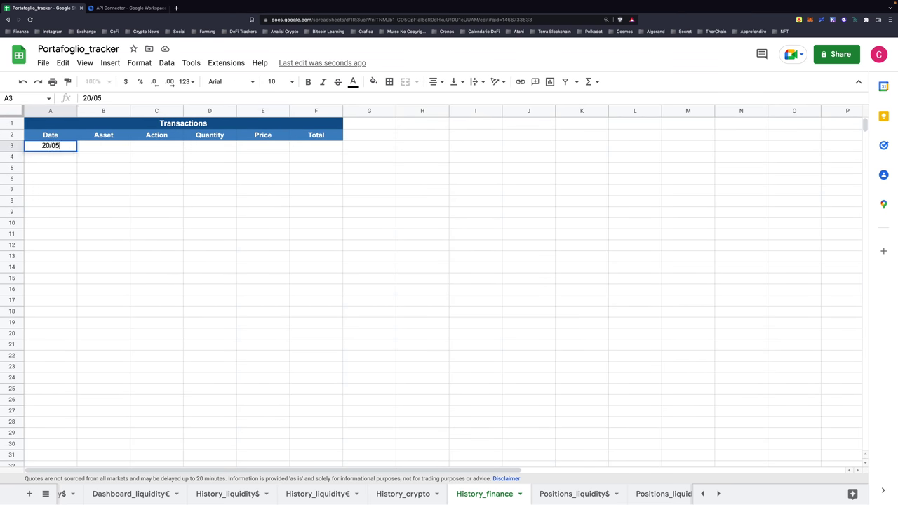
type("/2022")
key("Tab")
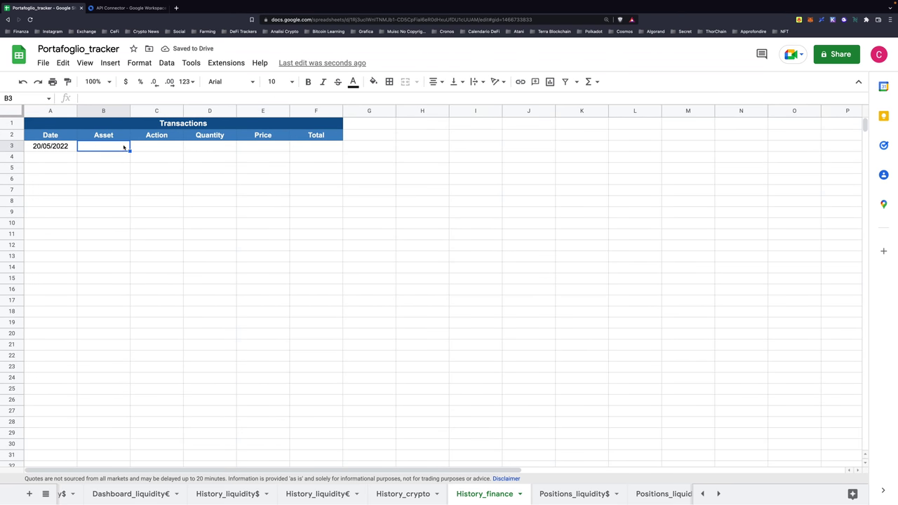
Step: Compare with the Crypto entries in History_crypto, then return to History_finance
left_click(403, 493)
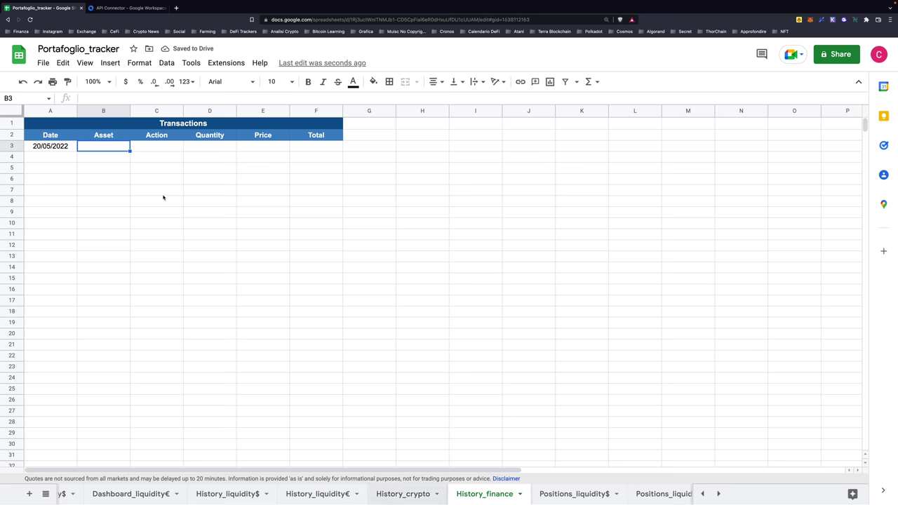
left_click(108, 179)
key("shift+Up")
key("shift+Up")
key("shift+Up")
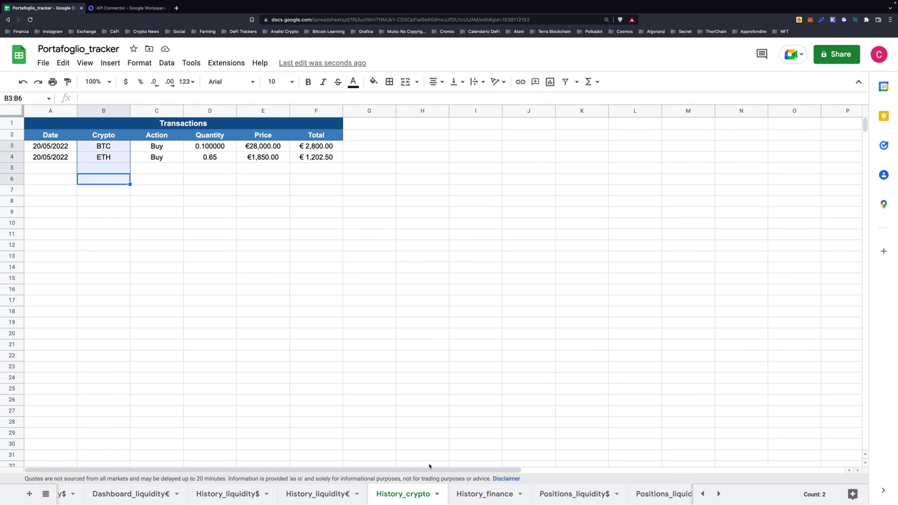
left_click(484, 494)
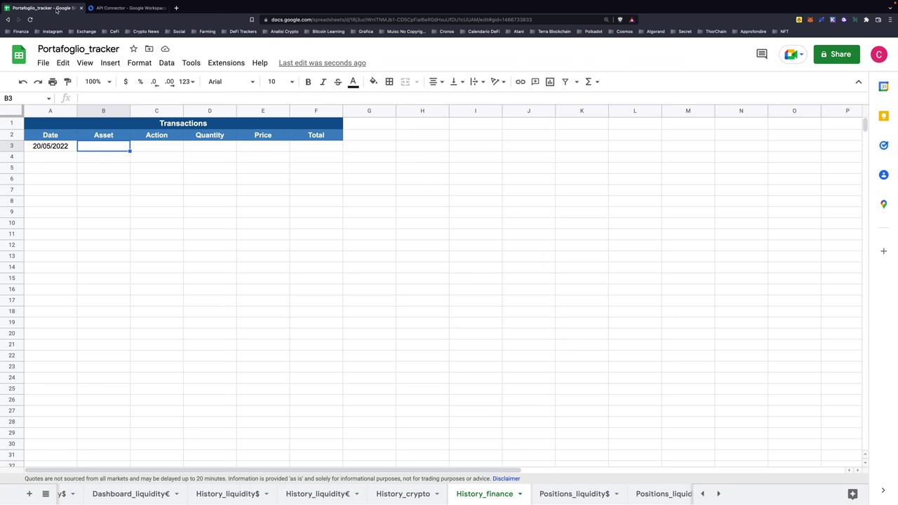
Step: Open the Google Finance website in a new browser tab beside the spreadsheet
right_click(62, 11)
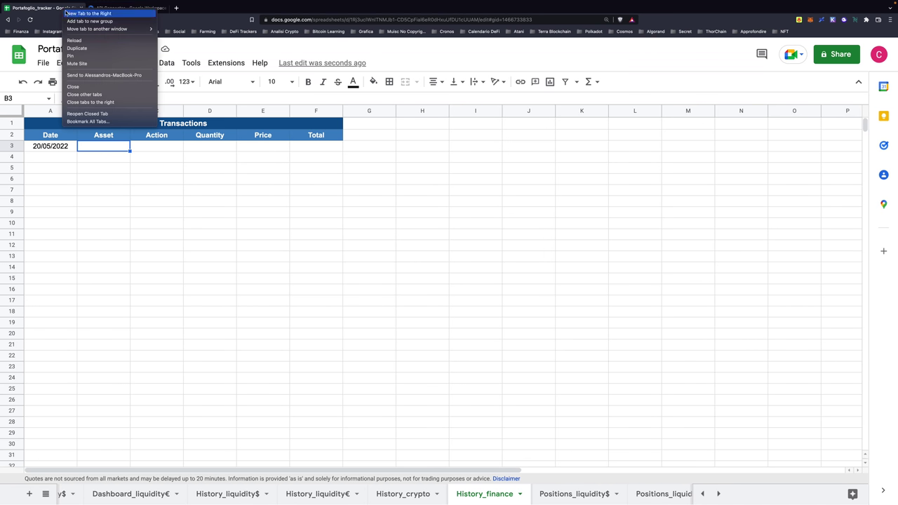
left_click(68, 12)
type("google finance")
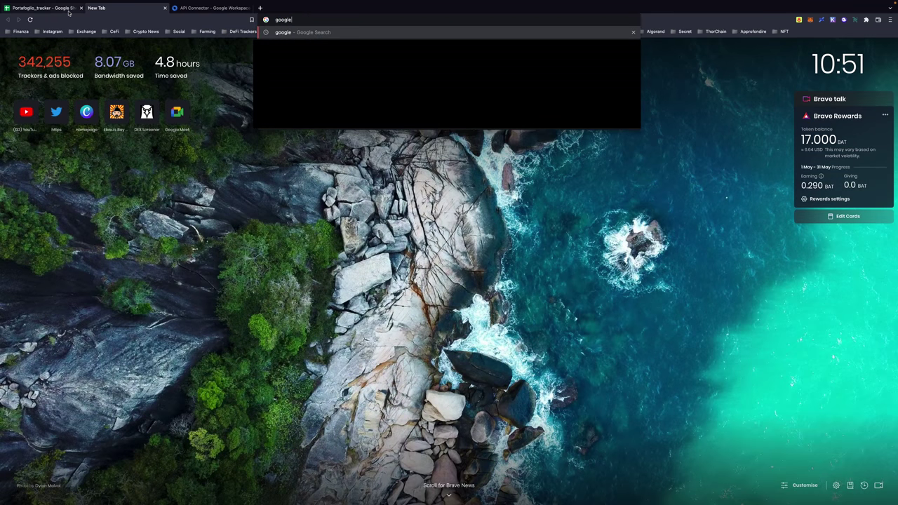
key("Return")
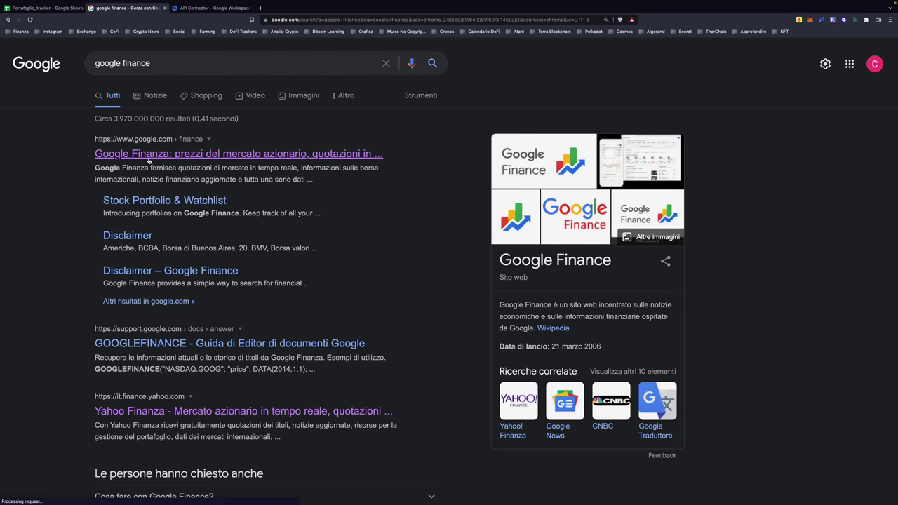
left_click(312, 152)
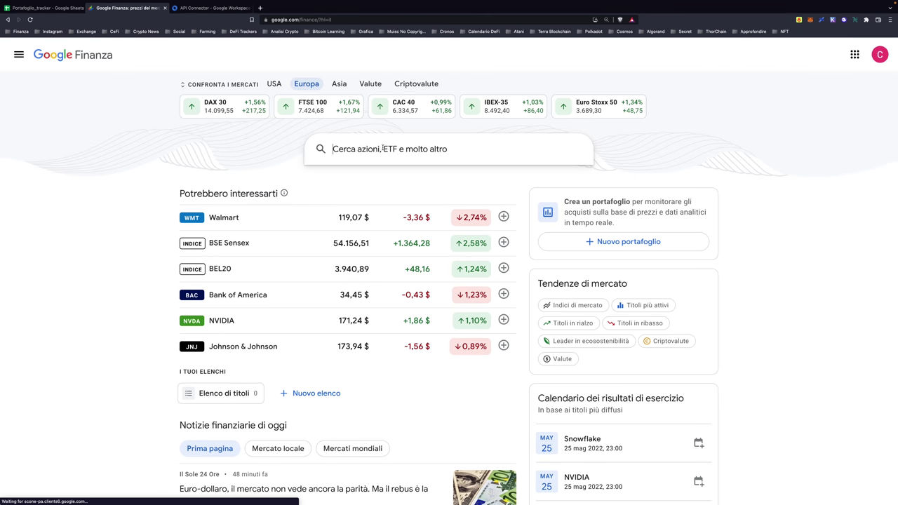
Step: Look up Ferrari N.V. on the Milan exchange and copy its BIT: RACE ticker
left_click(383, 149)
type("ferrari")
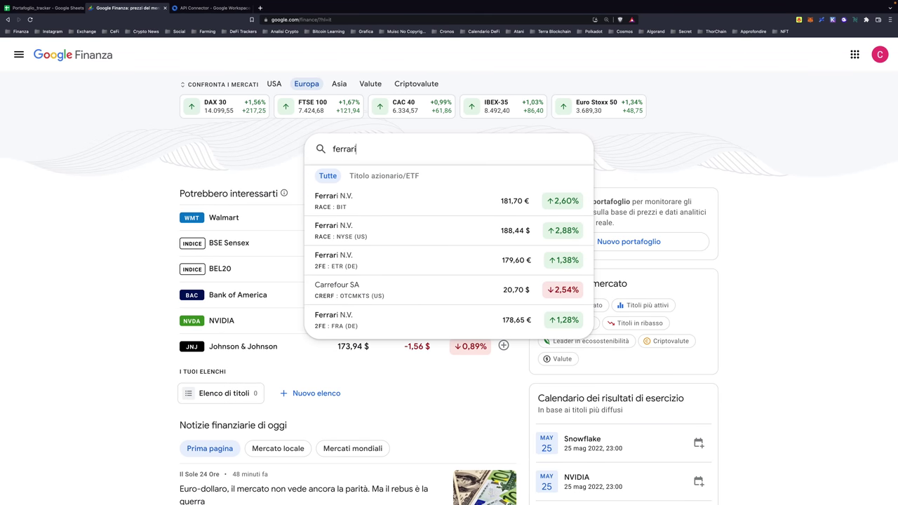
left_click(371, 199)
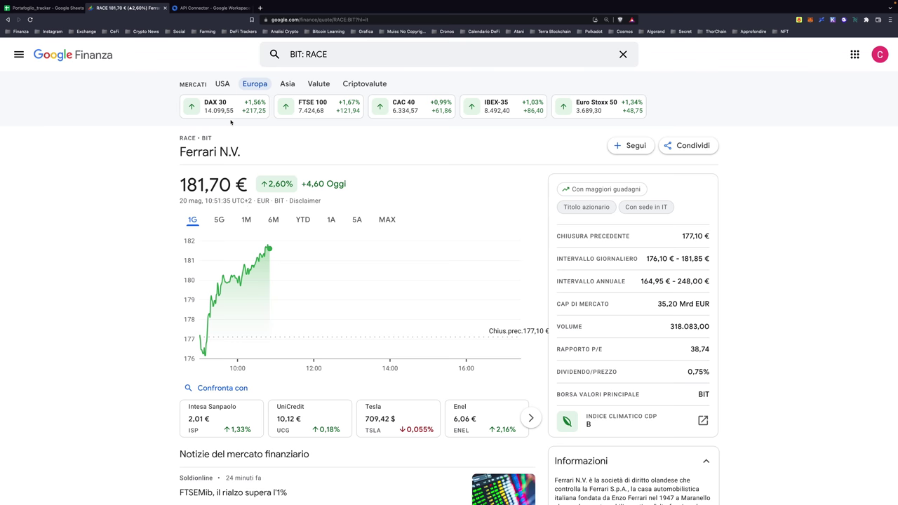
left_click(337, 53)
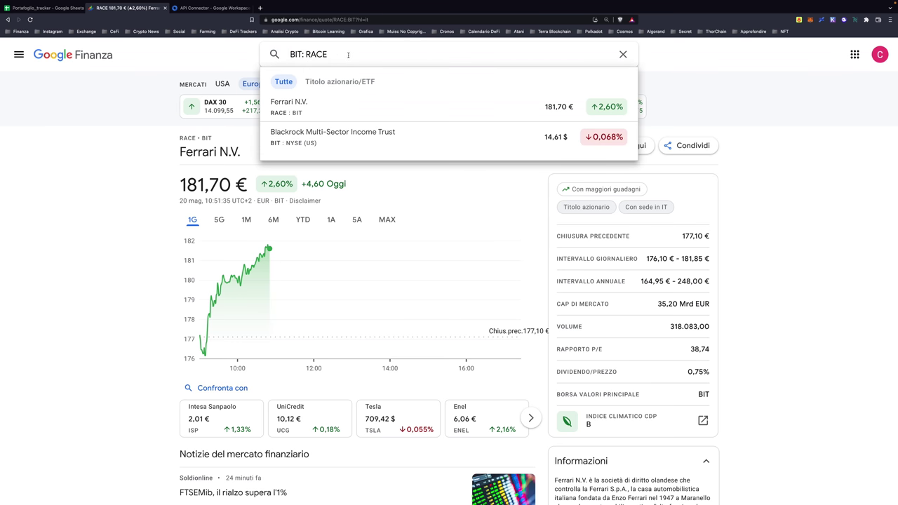
left_click_drag(337, 54, 280, 54)
key("ctrl+c")
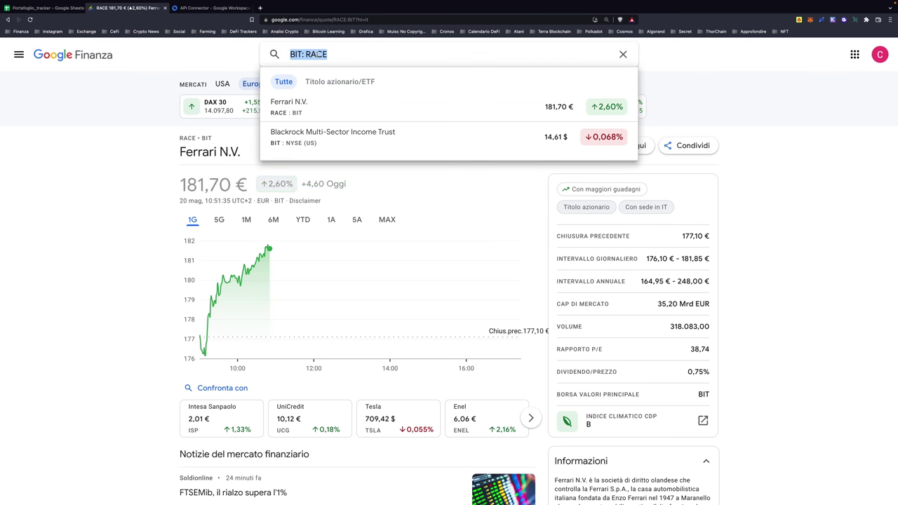
left_click(67, 8)
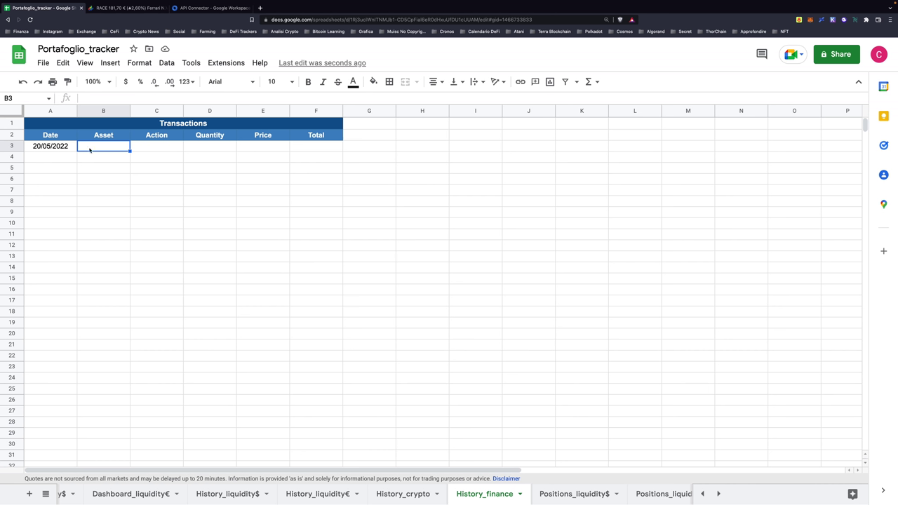
Step: Paste the ticker into B3 as BIT:RACE without the space, and enter Buy in C3
key("ctrl+v")
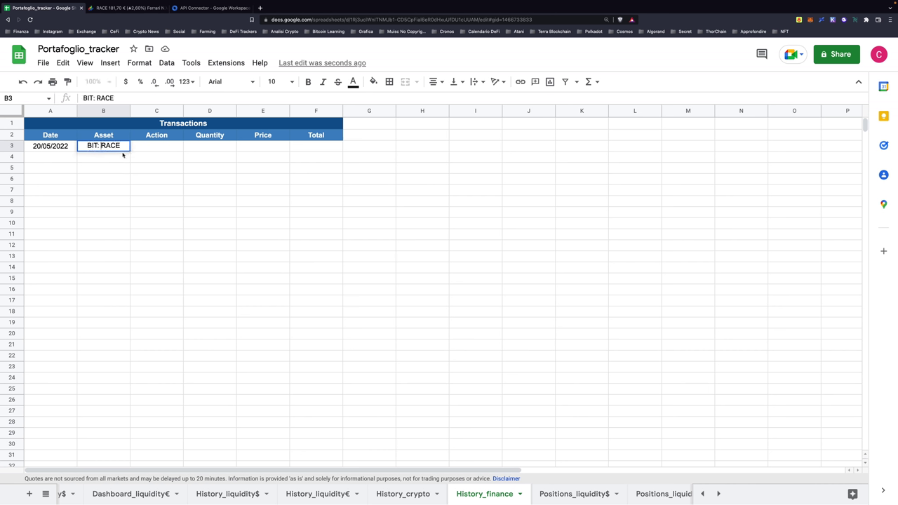
key("BackSpace")
key("Return")
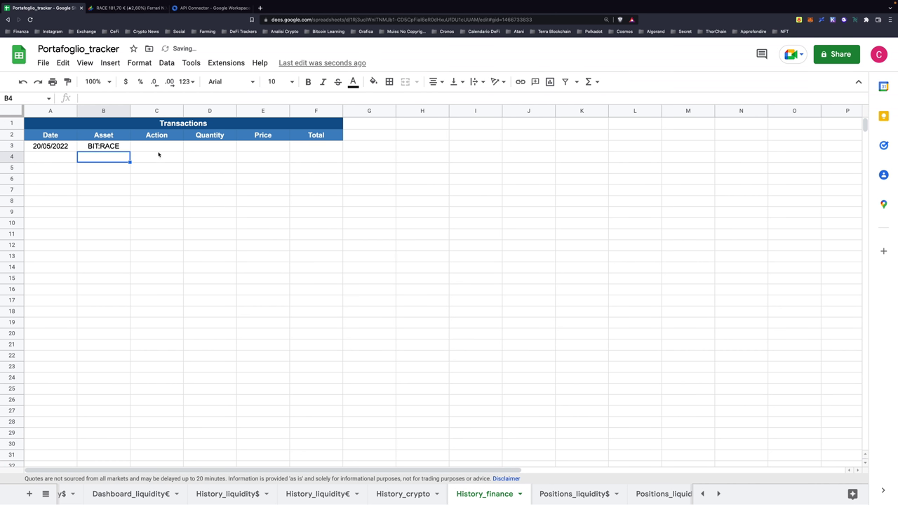
left_click(167, 147)
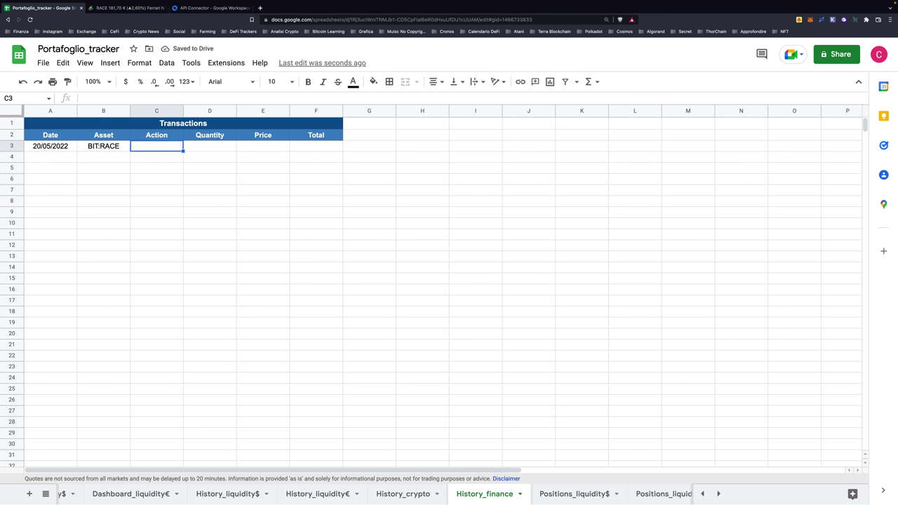
type("Buy")
key("Tab")
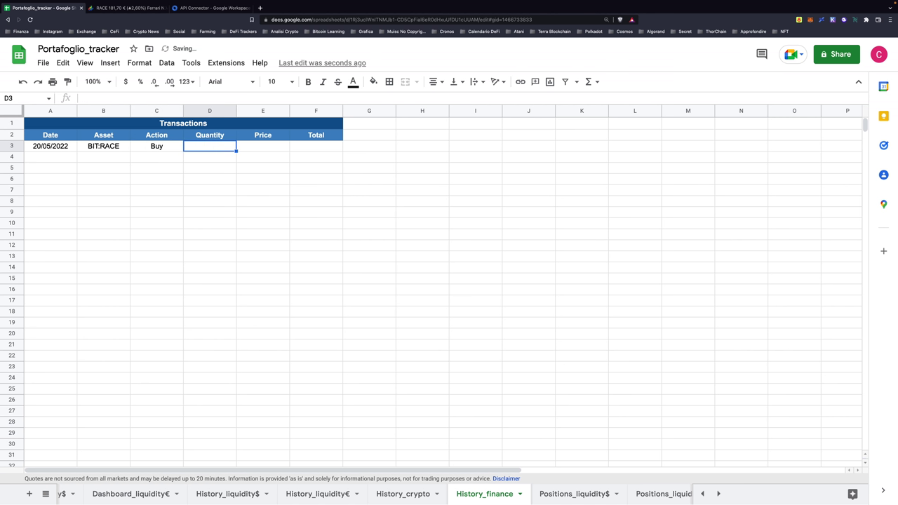
Step: Enter quantity 11, price 180, and the total formula =D3*E3 in F3
type("11")
key("Tab")
type("180")
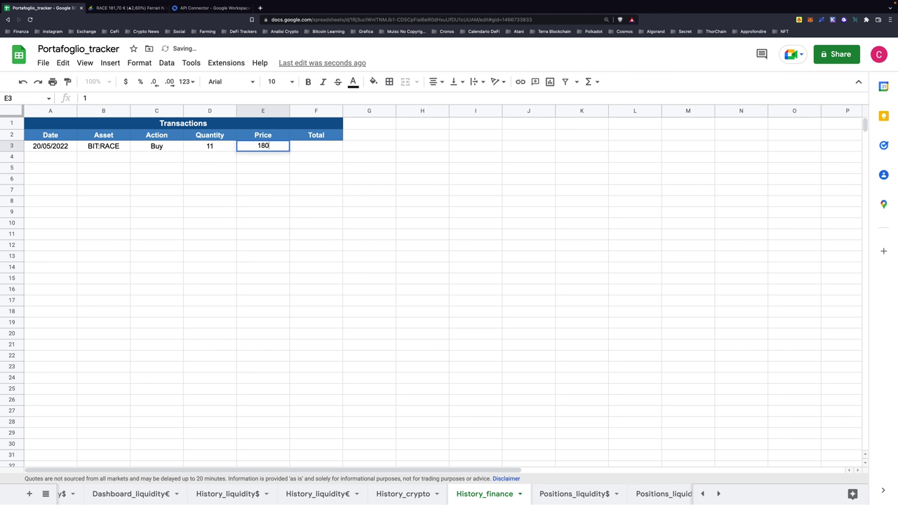
key("Tab")
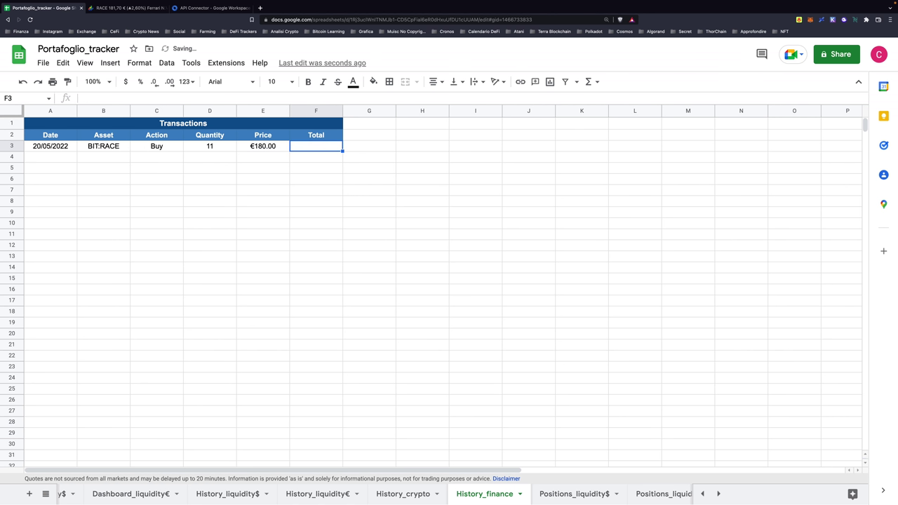
type("=D3*E3")
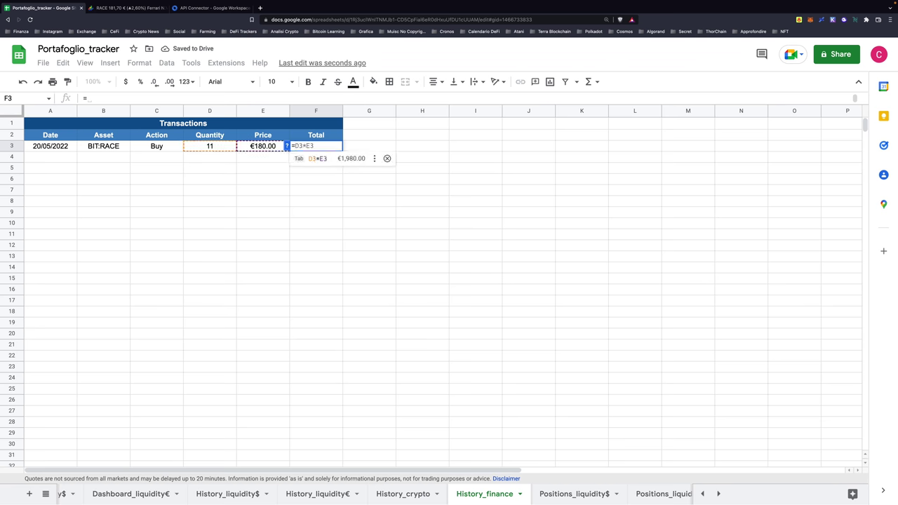
key("Return")
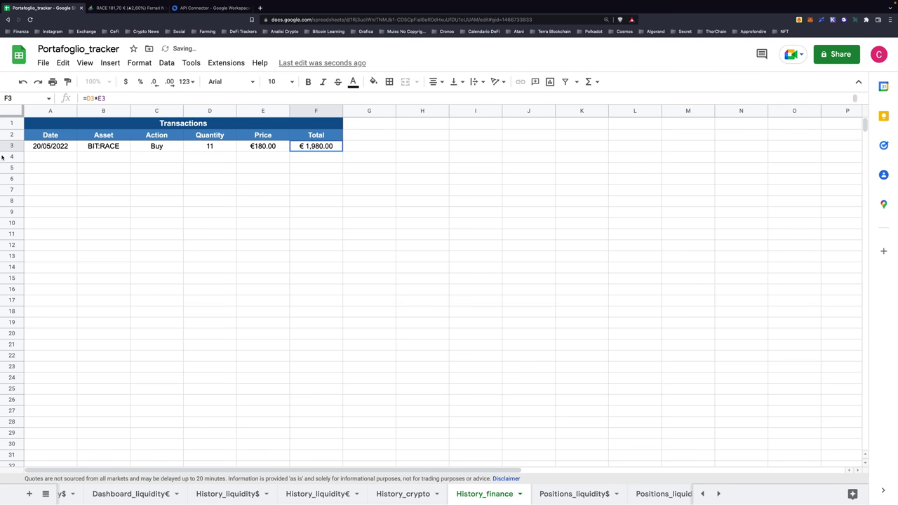
left_click(12, 146)
Step: Insert a blank row above the BIT:RACE purchase and select cell A3 for the new entry
right_click(9, 149)
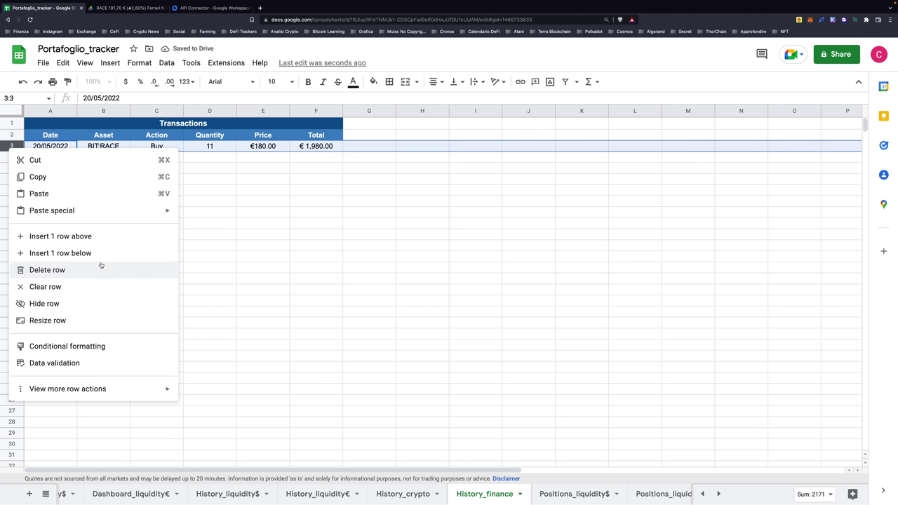
left_click(98, 236)
left_click(226, 213)
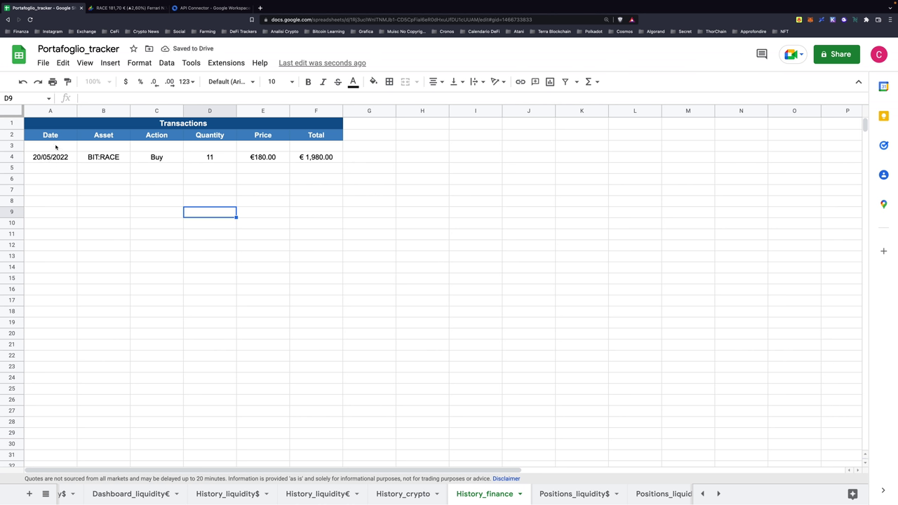
left_click(55, 146)
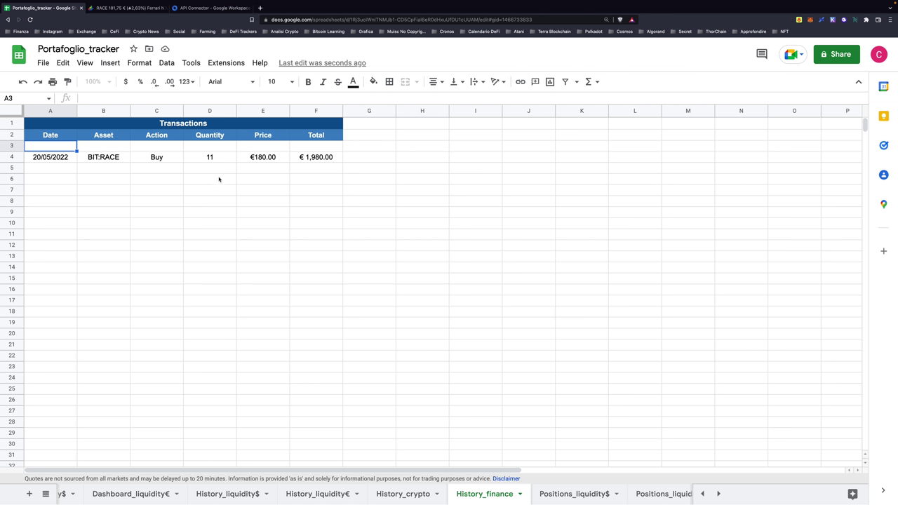
Step: Fill row 3 with date 20/05/2022, asset Cash and action Deposit
type("20/05/20")
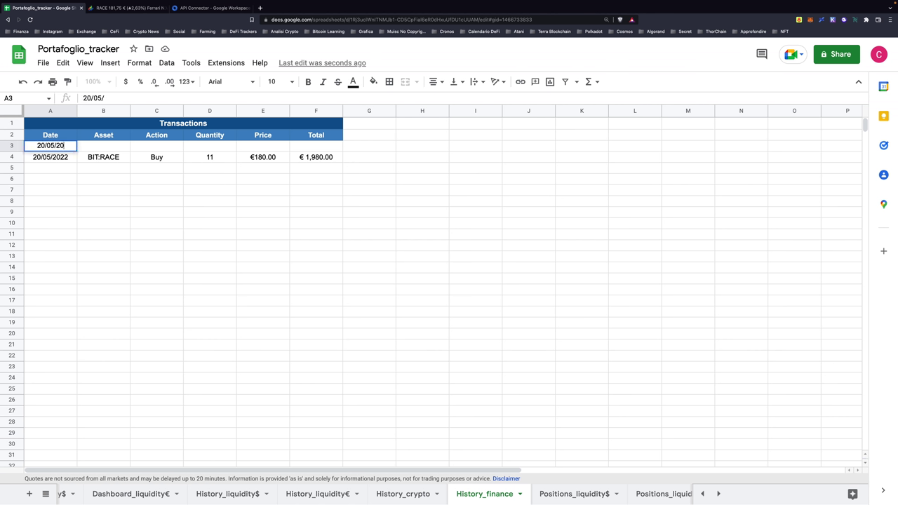
type("22")
key("Tab")
type("C")
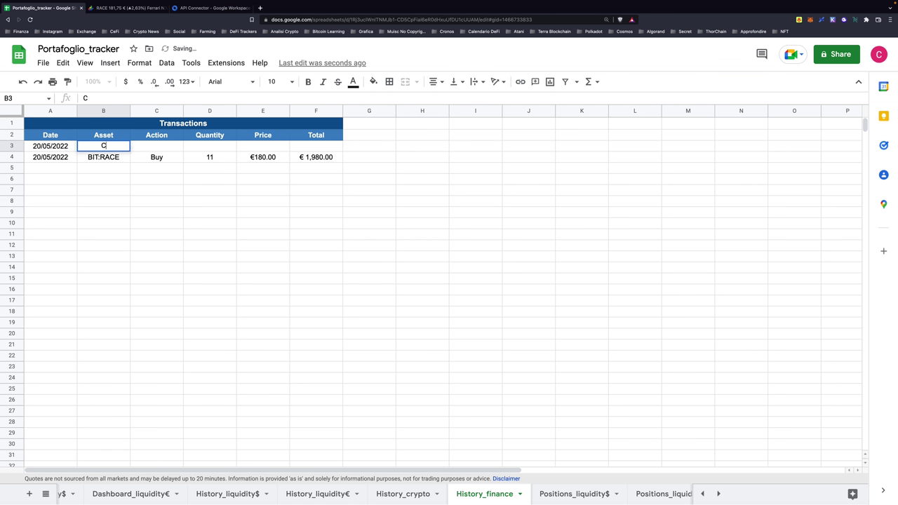
type("ash")
key("Tab")
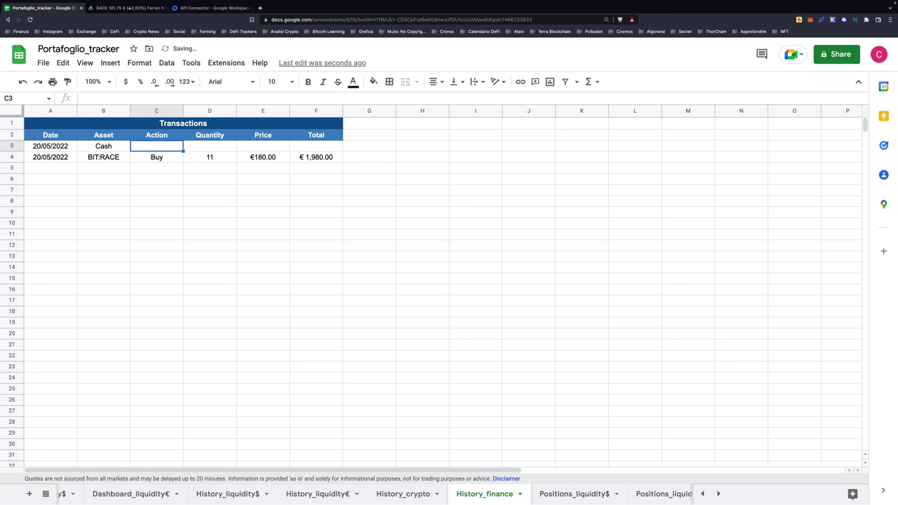
type("Deposit")
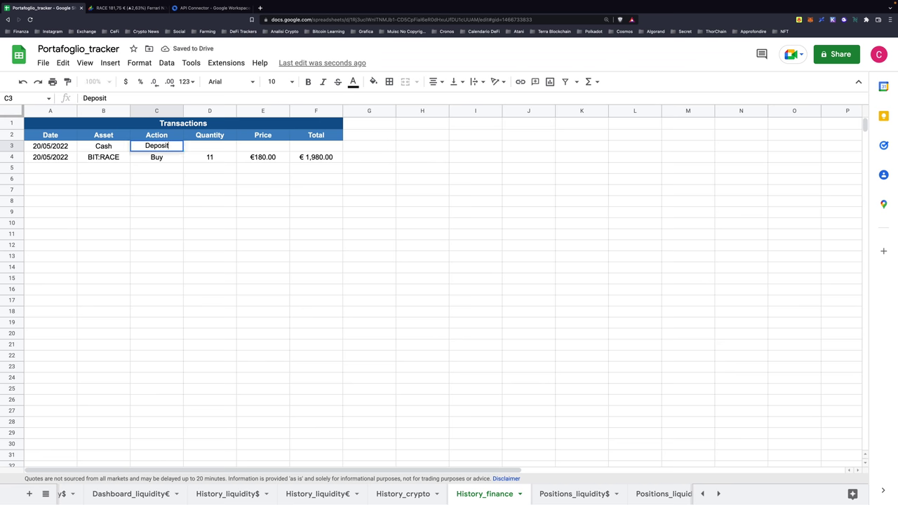
key("Return")
Step: Add a Withdraw note in H3, then delete it again
left_click(157, 146)
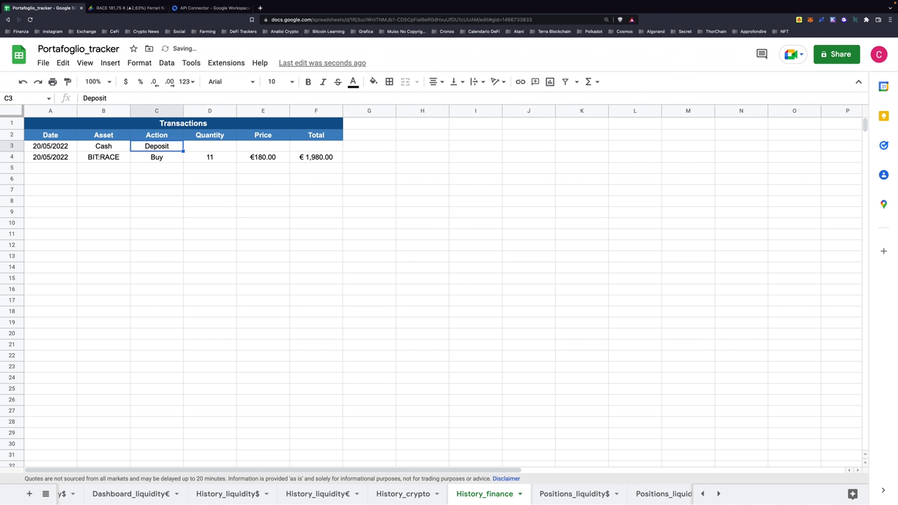
key("Right")
key("Right")
key("Right")
key("Right")
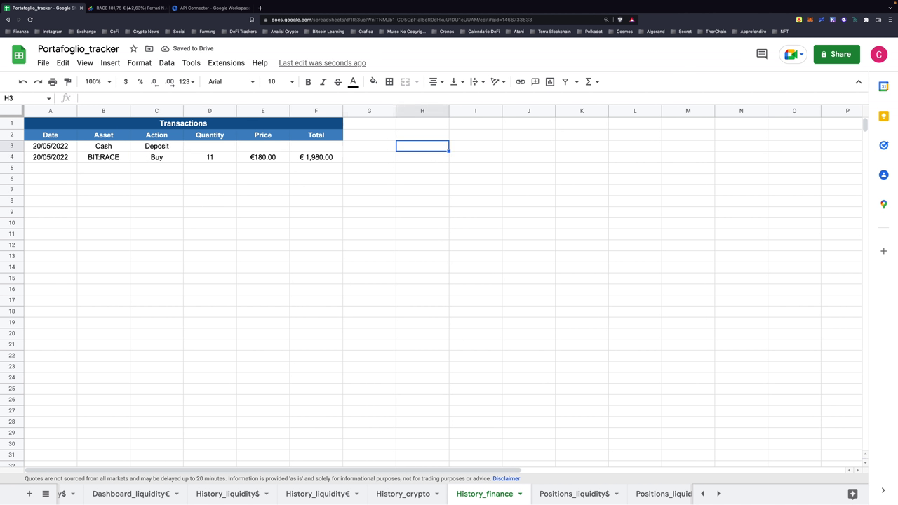
type("Withdr")
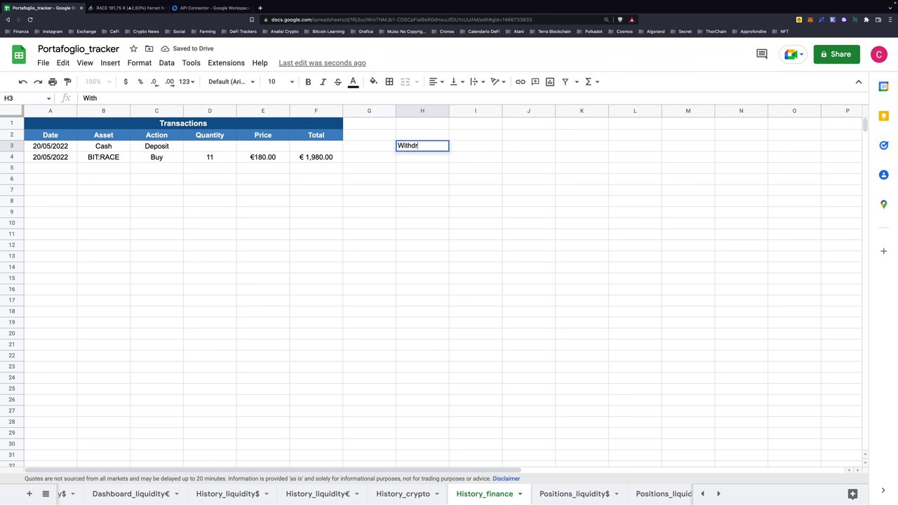
type("aw")
left_click(411, 180)
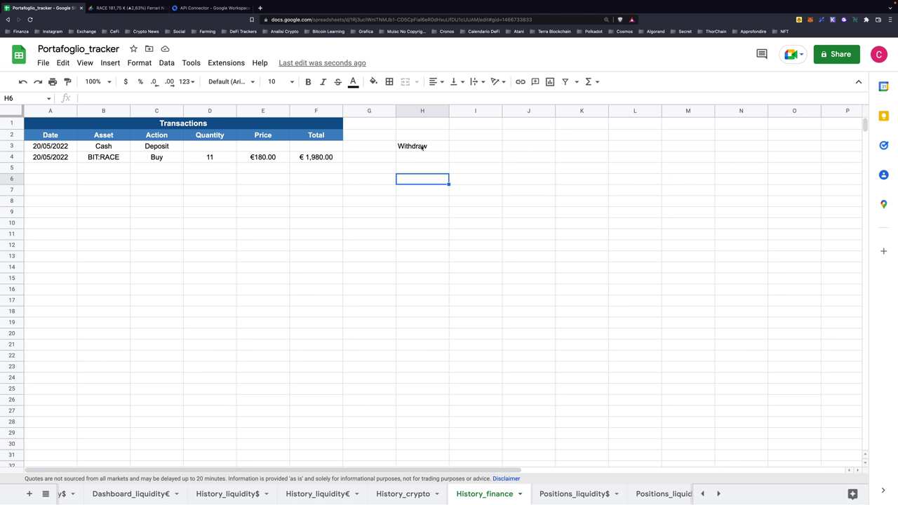
left_click(422, 148)
key("Delete")
Step: Enter quantity 2000 and price 1, and copy the total formula up into F3
left_click(225, 146)
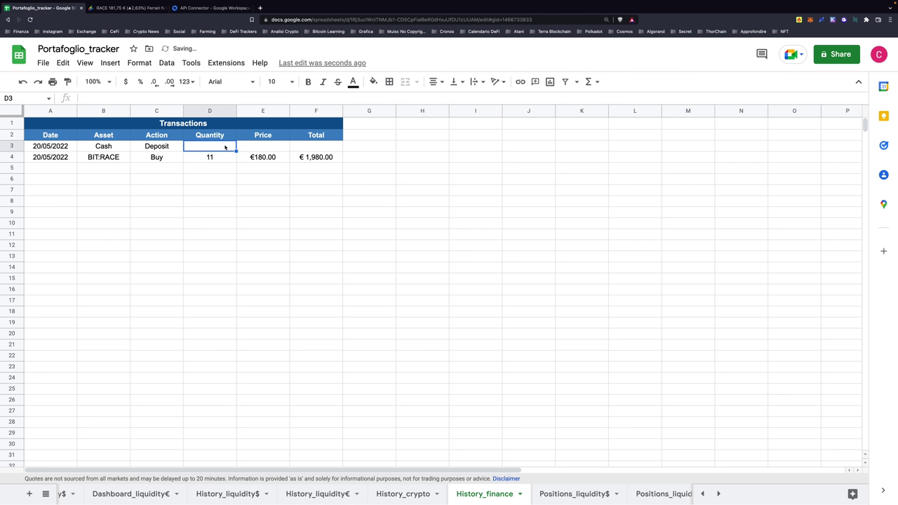
type("2000")
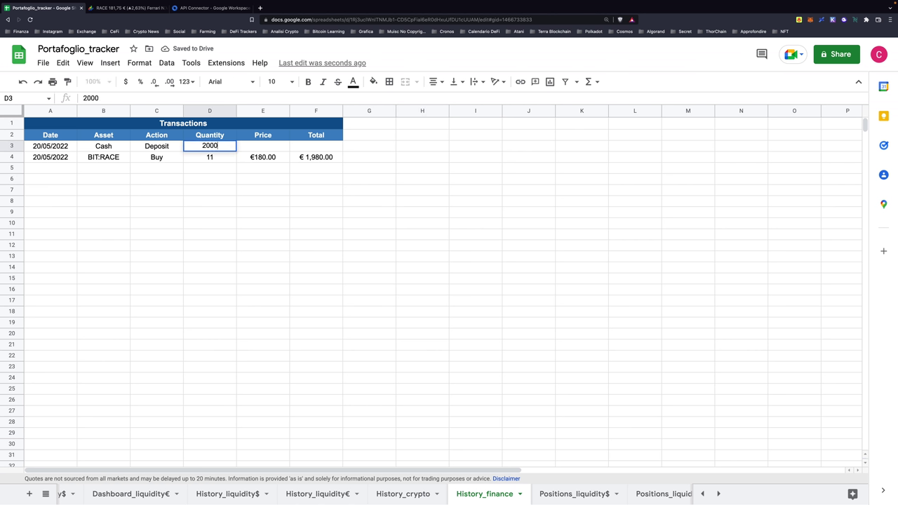
key("Tab")
type("1")
key("Tab")
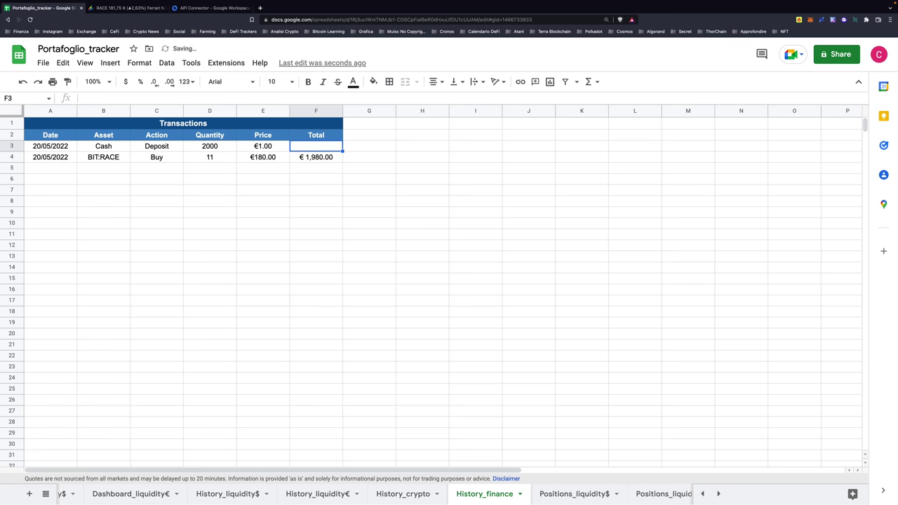
left_click(315, 157)
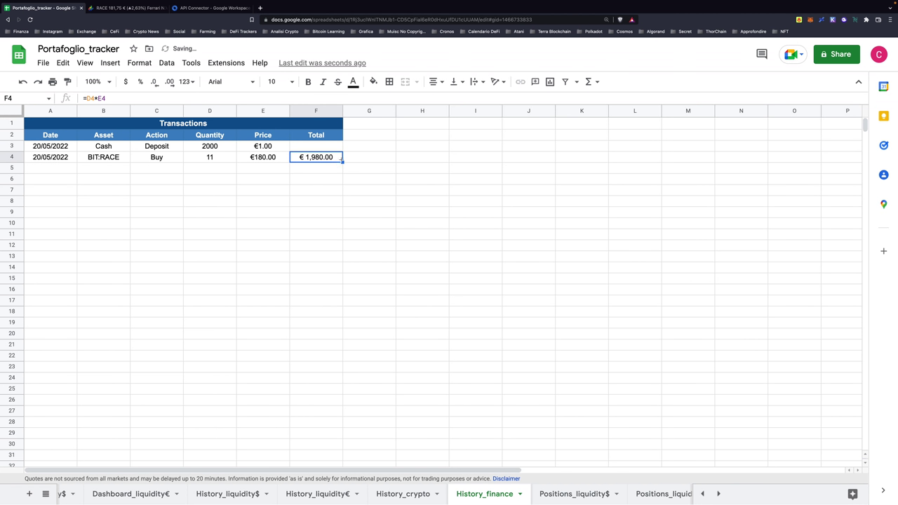
left_click_drag(343, 162, 342, 147)
left_click(388, 159)
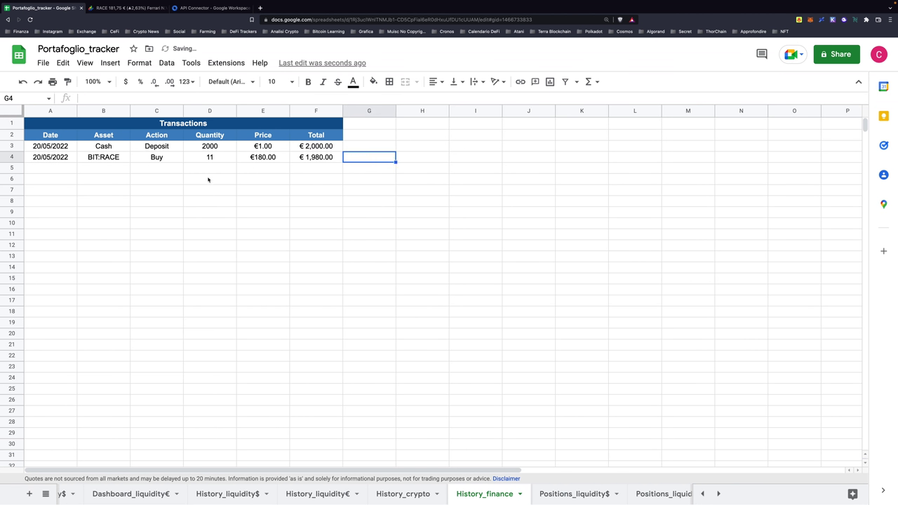
left_click(11, 146)
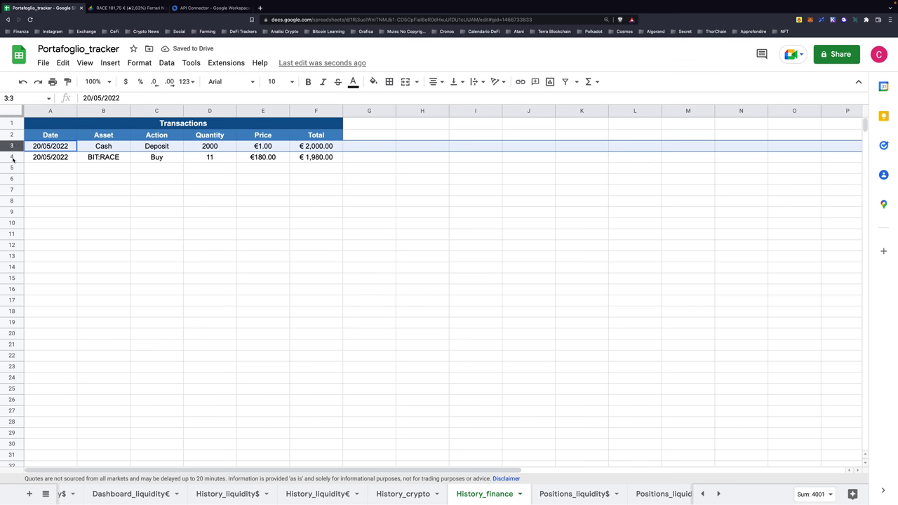
left_click(14, 157)
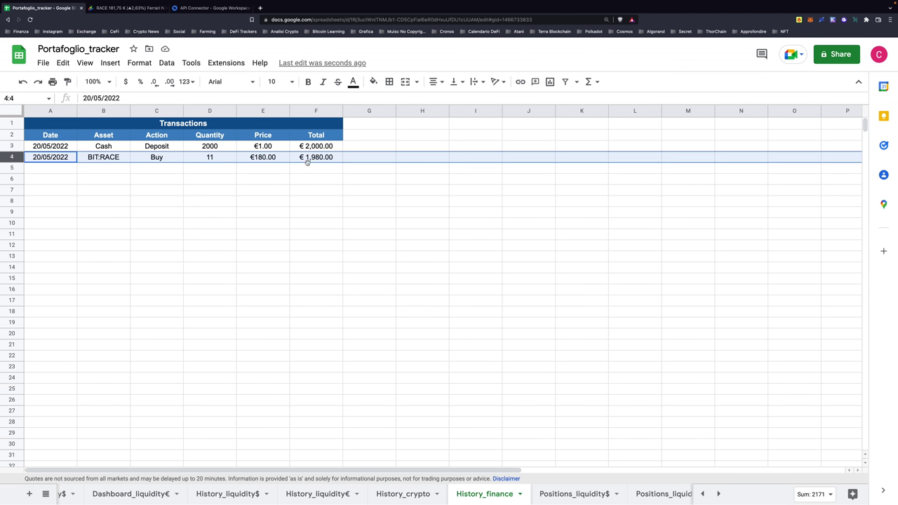
left_click(408, 303)
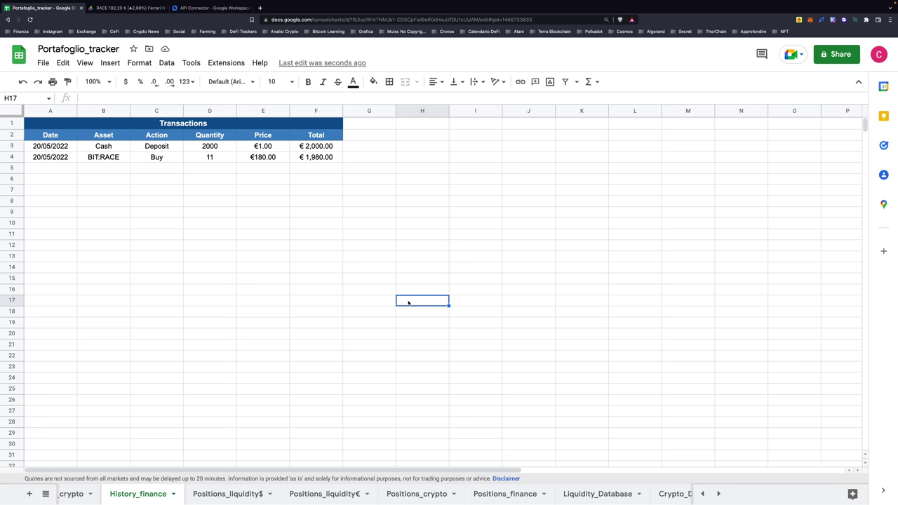
Step: On Positions_finance, compare the BIT:RACE price in D2 with the live Google Finance RACE quote
left_click(512, 494)
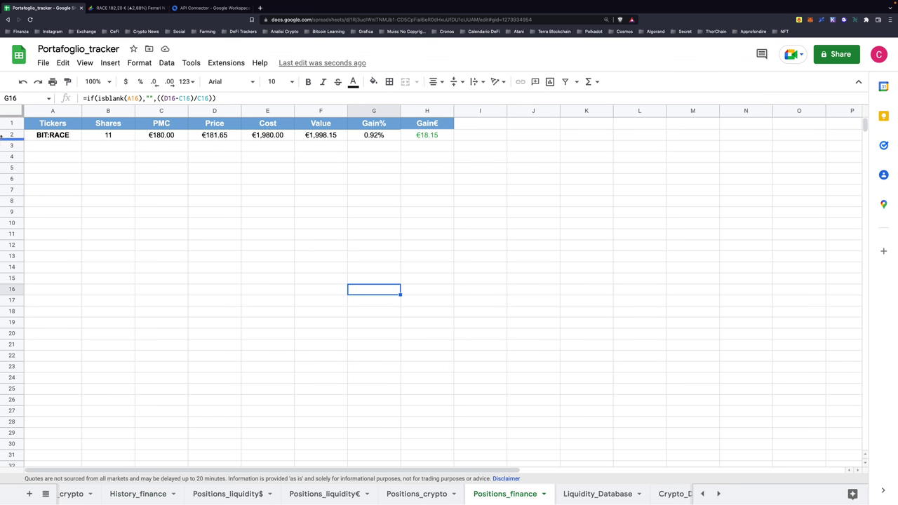
left_click_drag(44, 159, 433, 147)
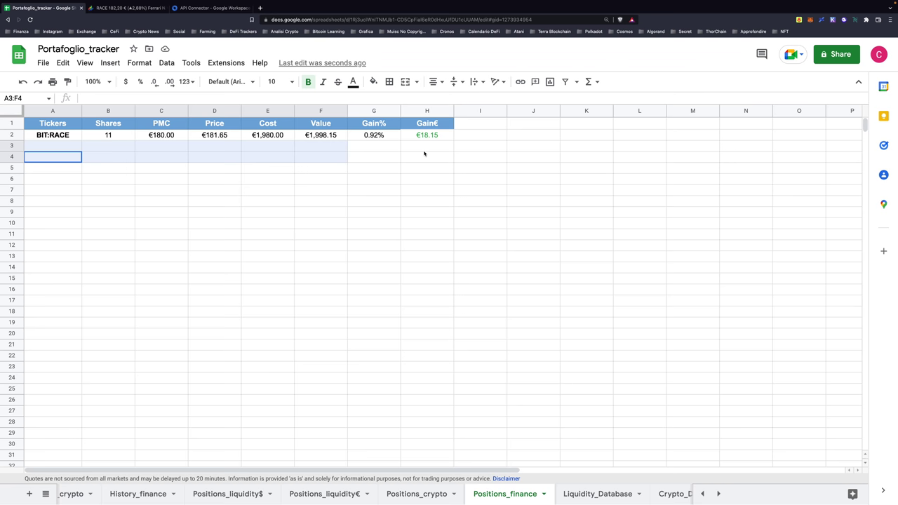
left_click(521, 169)
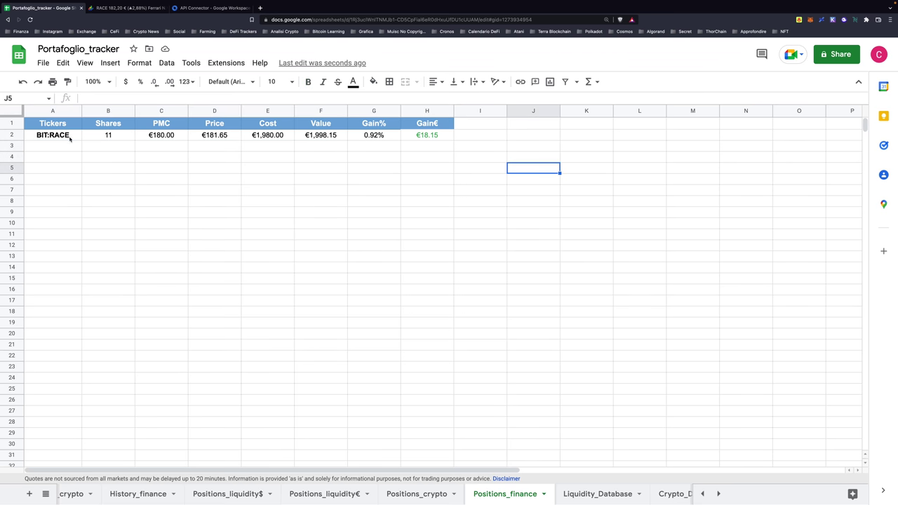
left_click(130, 8)
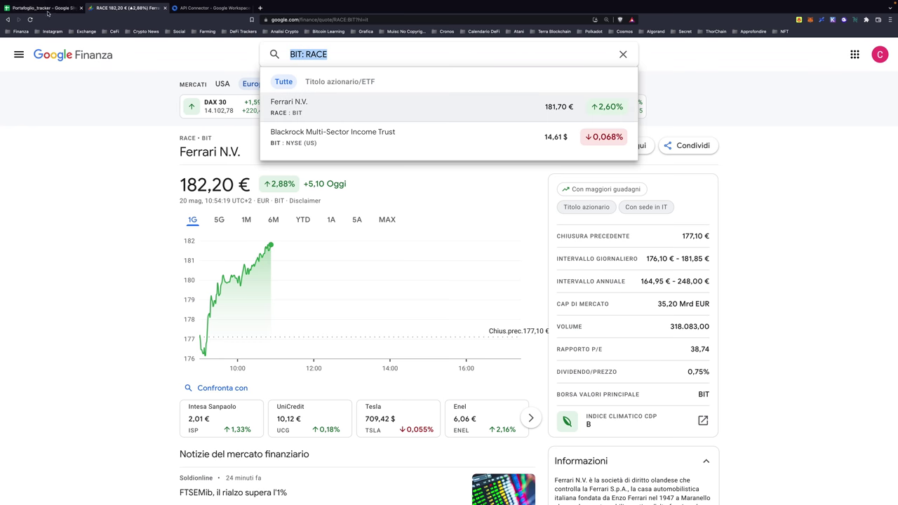
left_click(42, 8)
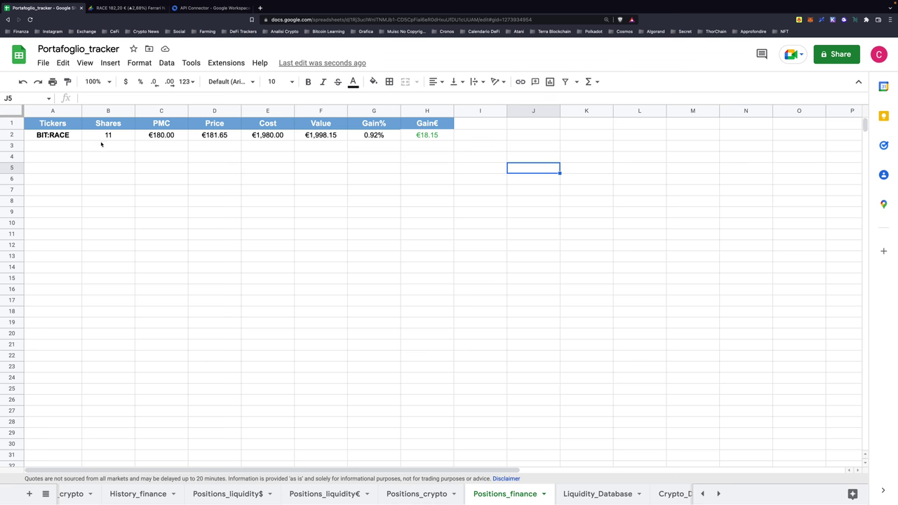
left_click(227, 139)
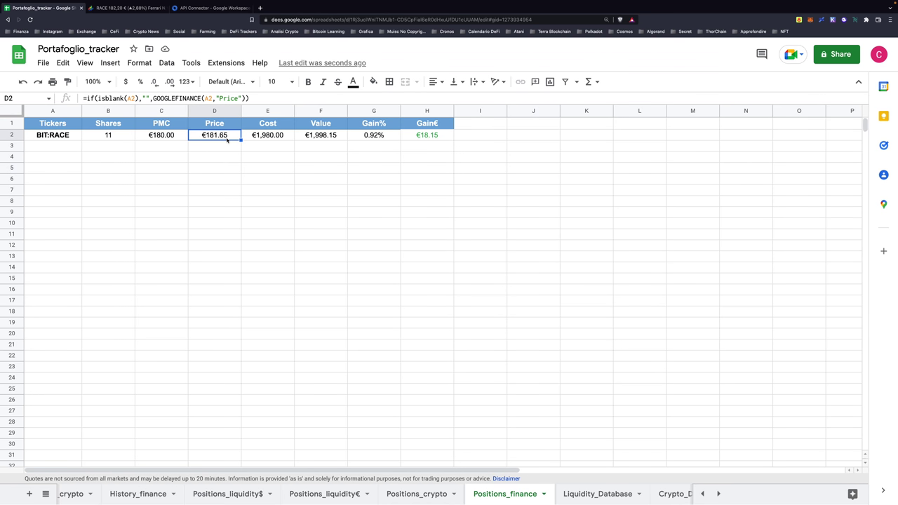
left_click(116, 8)
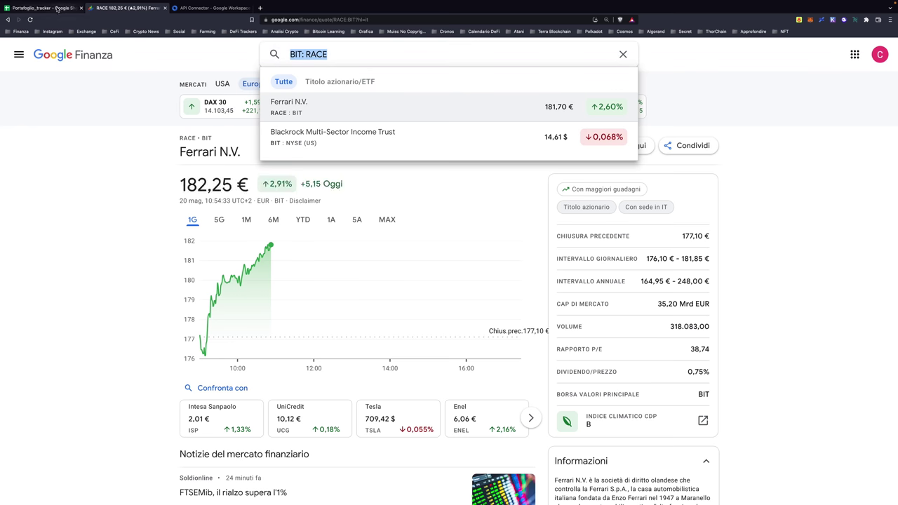
key("ctrl+shift+Tab")
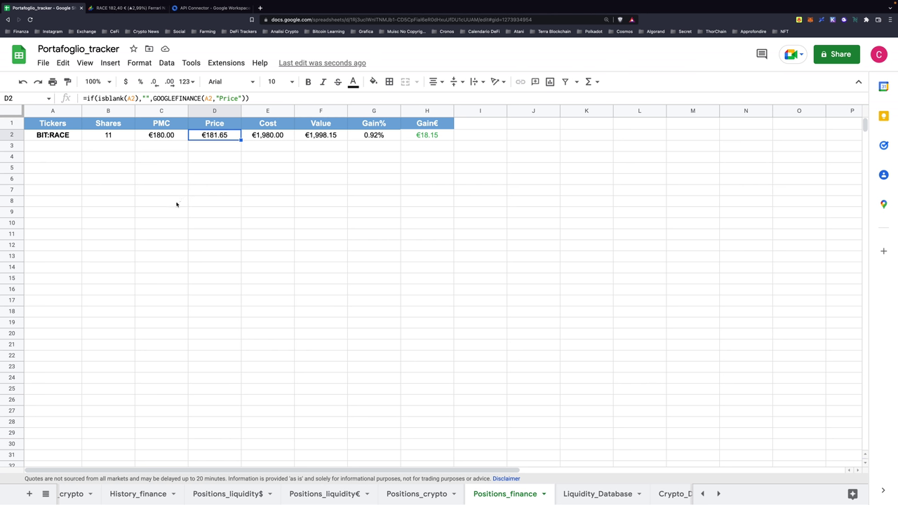
Step: Inspect the Cost, Value, Gain% and Gain€ formulas for BIT:RACE
left_click(279, 141)
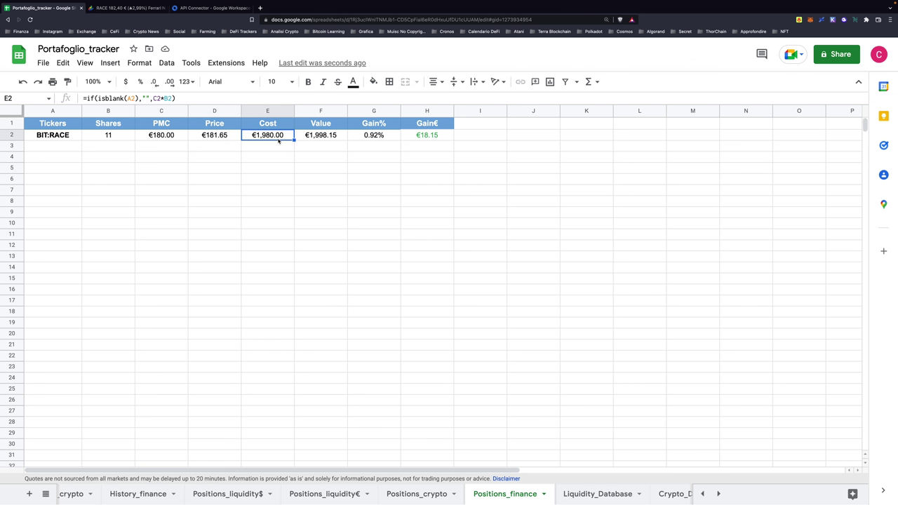
left_click(342, 139)
left_click(381, 136)
left_click(404, 140)
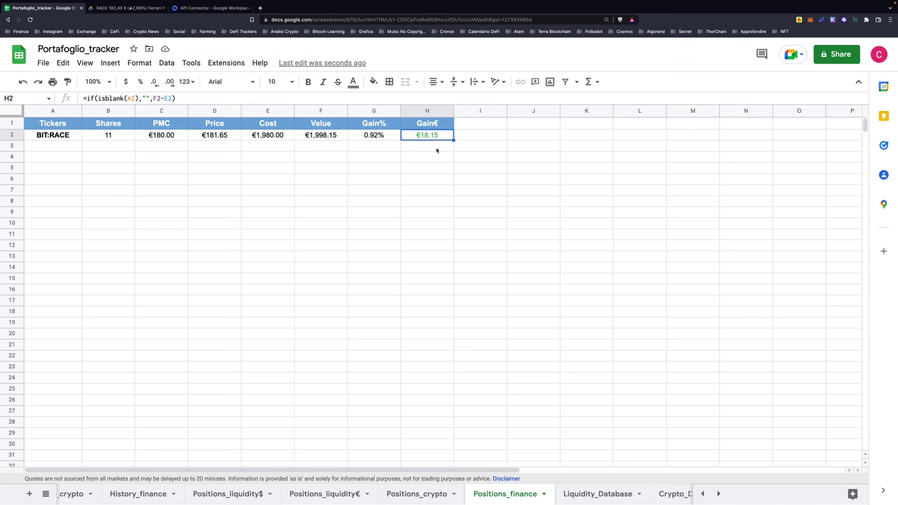
Step: Bring up the Dashboard_finance sheet showing the €2,018.15 portfolio value and Finance Breakdown chart
scroll(214, 496, "up", 2)
scroll(214, 496, "up", 2)
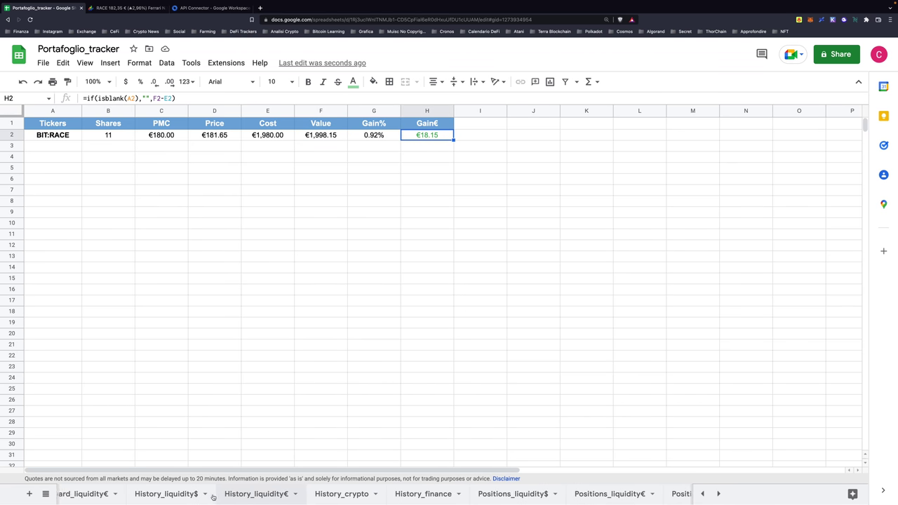
scroll(214, 496, "up", 2)
scroll(213, 495, "up", 2)
scroll(213, 496, "up", 2)
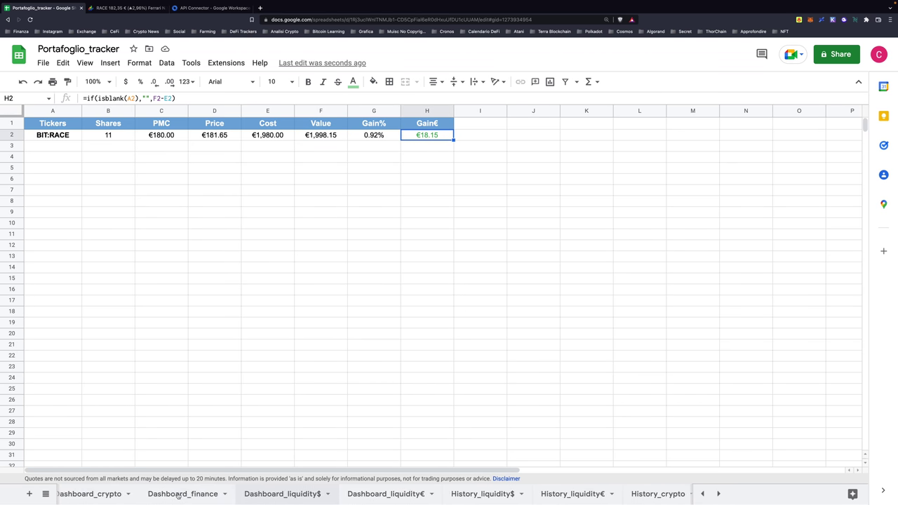
scroll(213, 496, "up", 2)
left_click(215, 494)
left_click(407, 327)
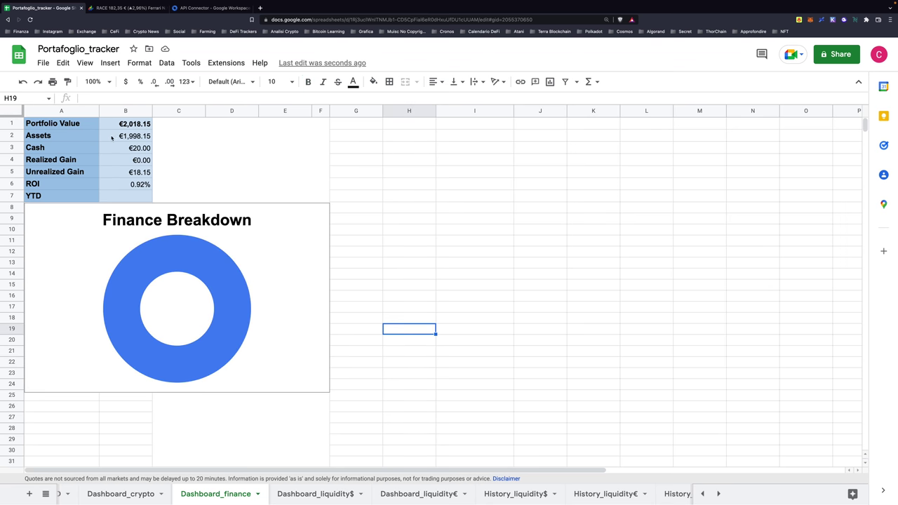
left_click(111, 138)
left_click(112, 150)
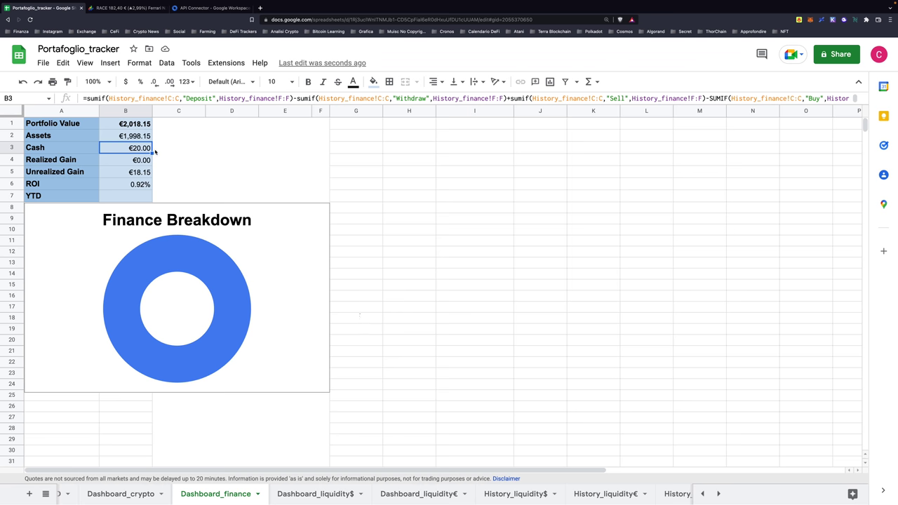
left_click(111, 164)
left_click(116, 176)
left_click(118, 186)
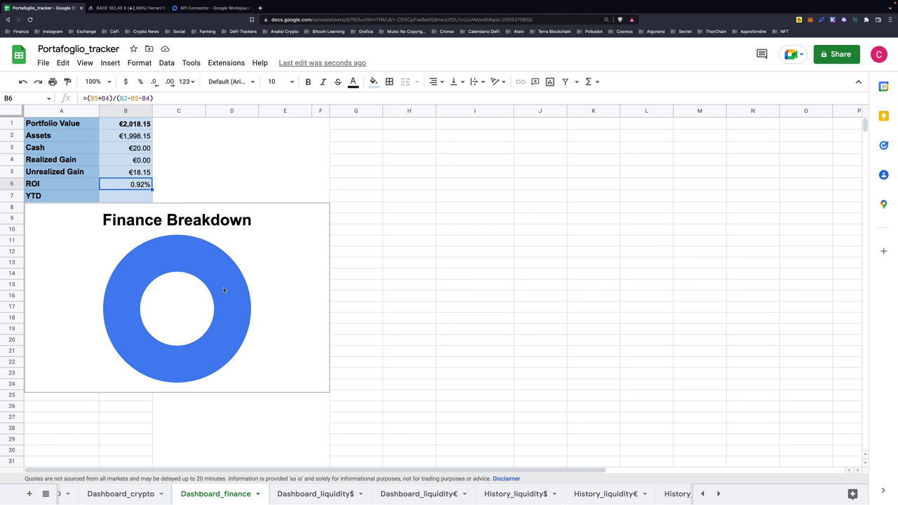
left_click(110, 496)
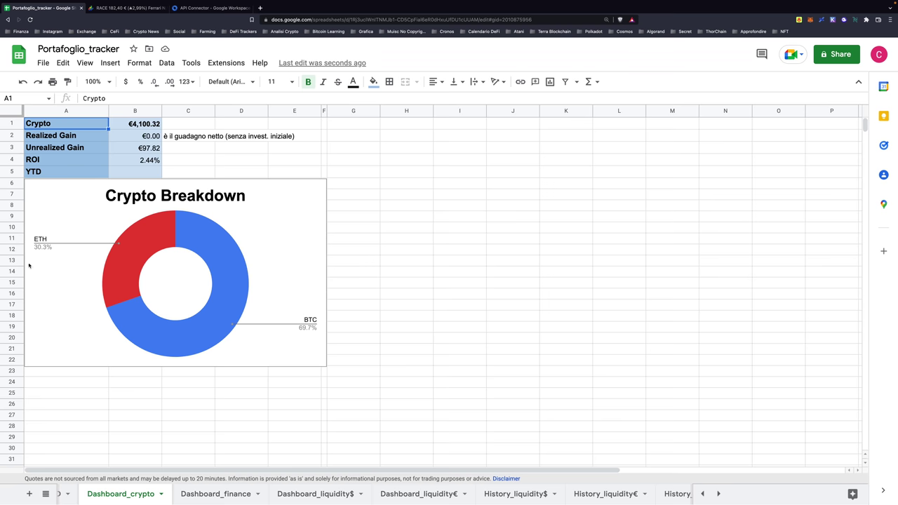
left_click(212, 498)
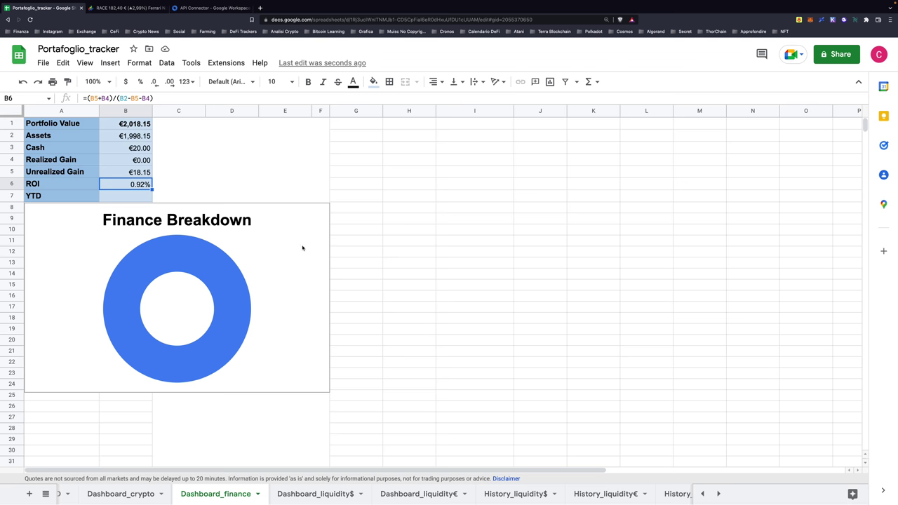
scroll(316, 494, "right", 4)
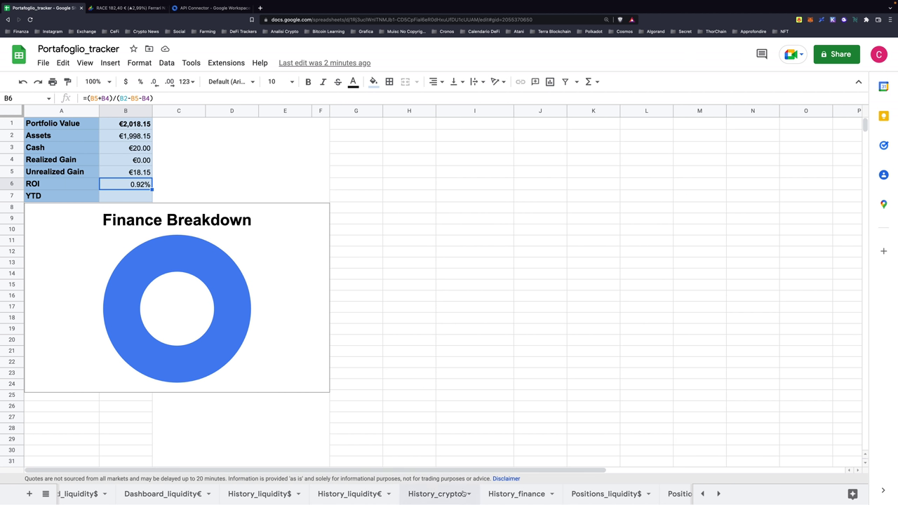
scroll(394, 499, "left", 5)
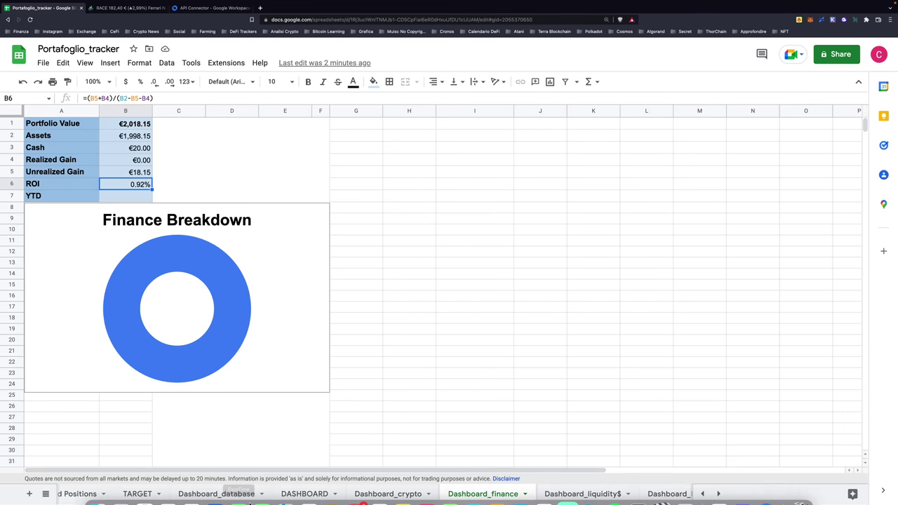
Step: Open the TARGET sheet and check the liquidity target amounts in I18:K22
left_click(154, 493)
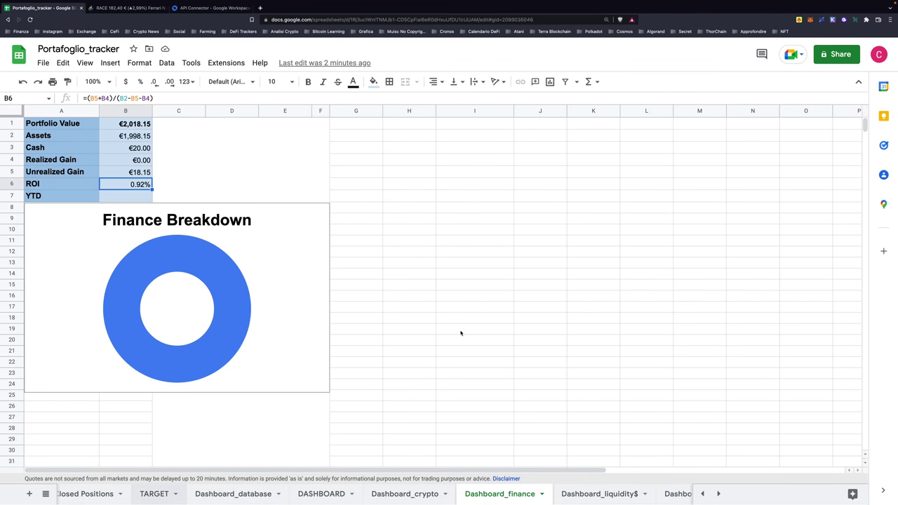
left_click_drag(590, 354, 462, 310)
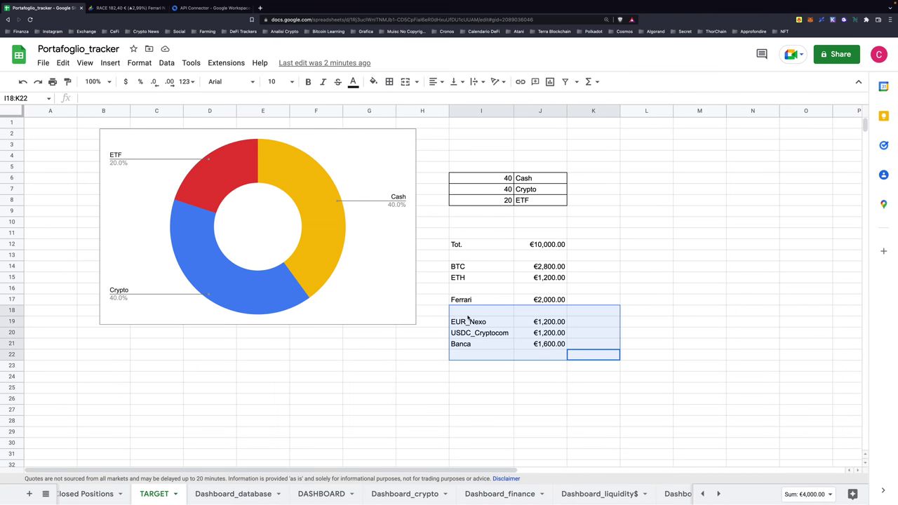
left_click(725, 334)
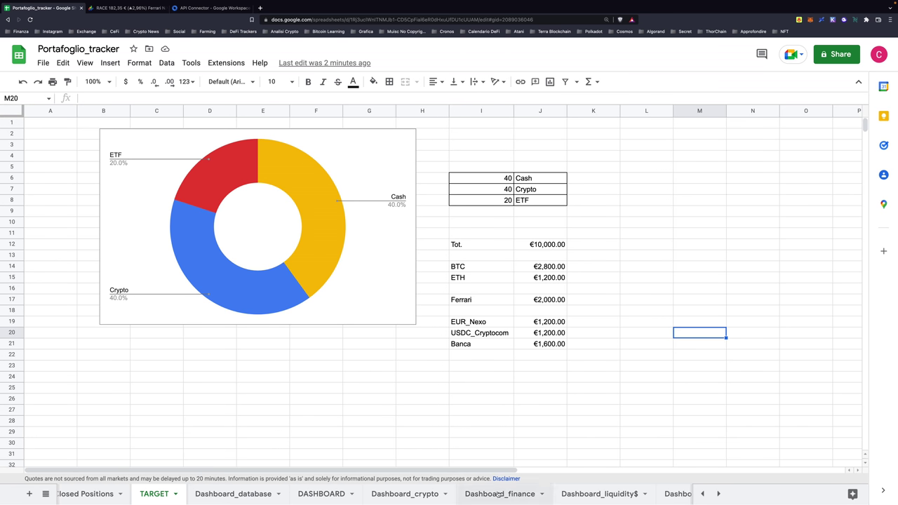
scroll(505, 493, "right", 3)
scroll(506, 493, "right", 3)
scroll(507, 493, "right", 3)
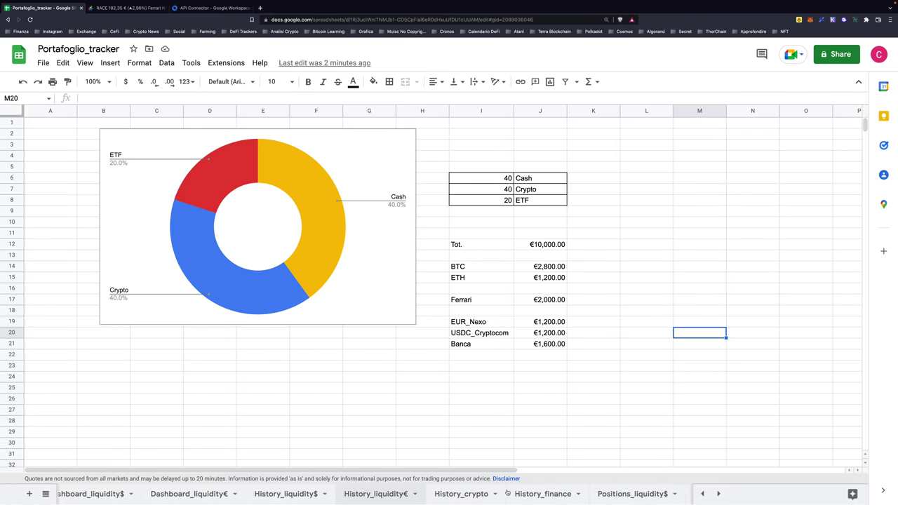
scroll(506, 493, "right", 3)
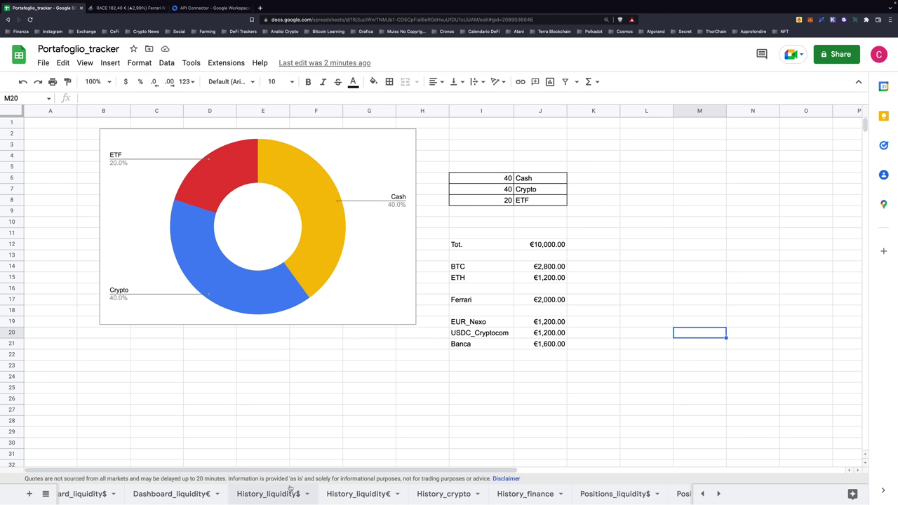
Step: In History_liquidity€ row 3, enter date 20/05/2022 and asset EUR_Nexo
left_click(331, 493)
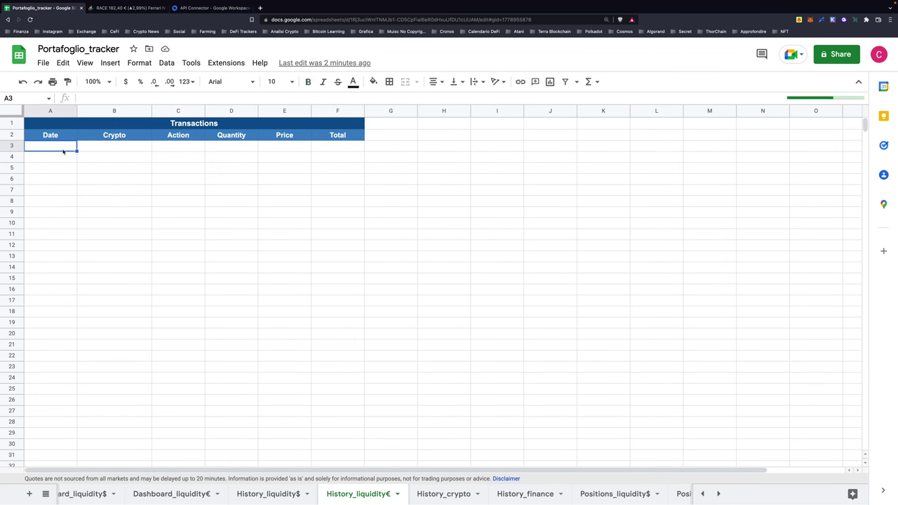
type("20/05/2022")
key("Tab")
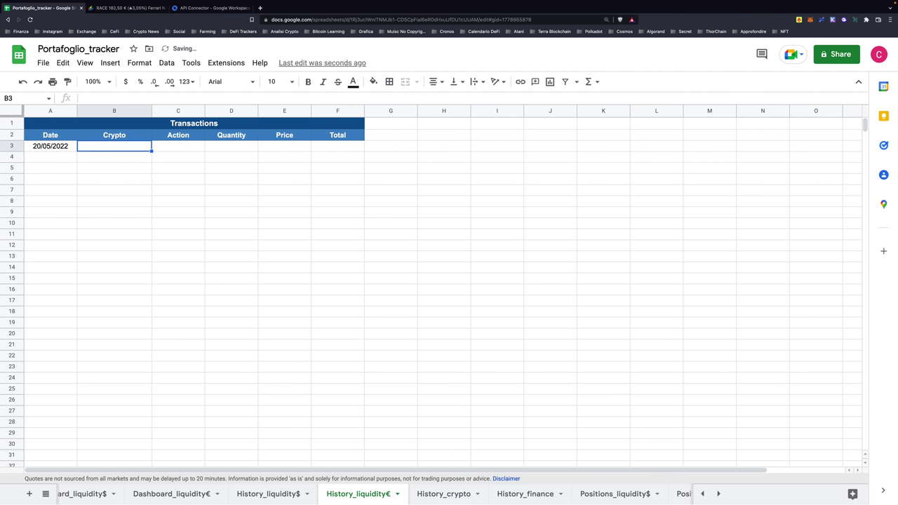
type("EUR")
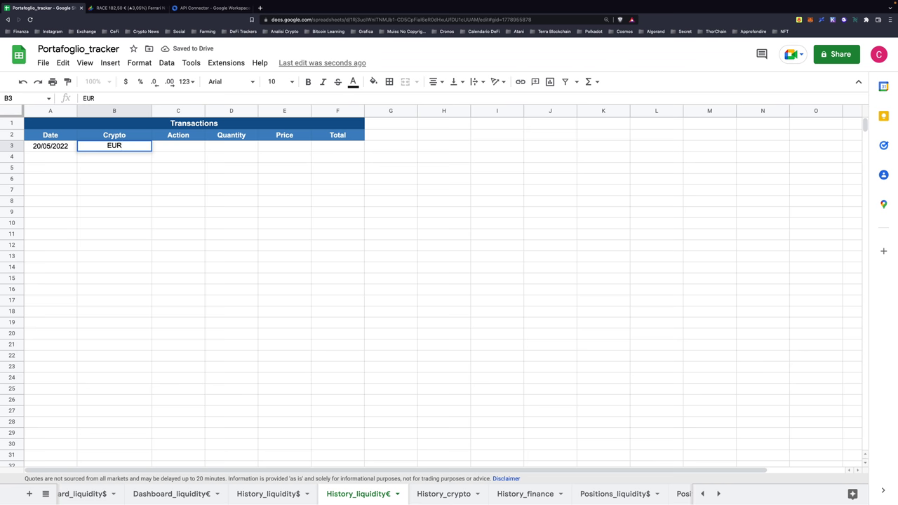
type("_Nexo")
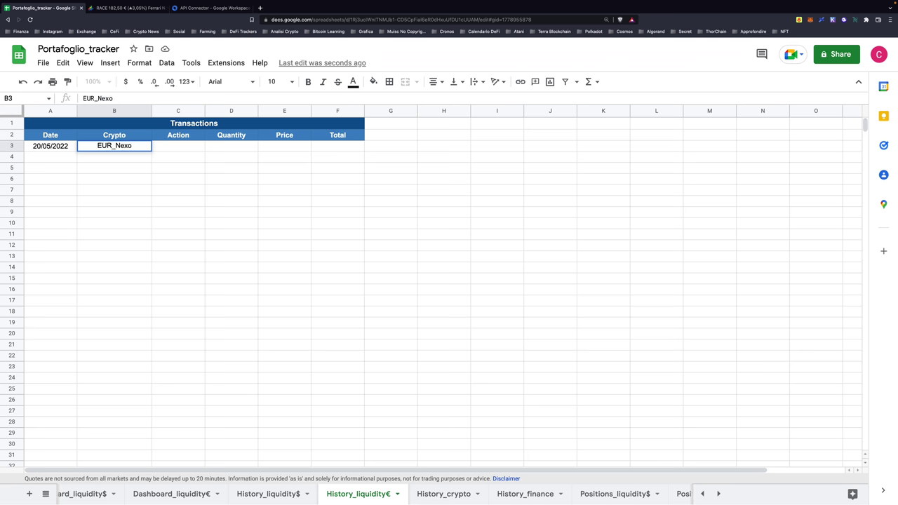
key("Return")
key("Down")
key("Down")
key("Down")
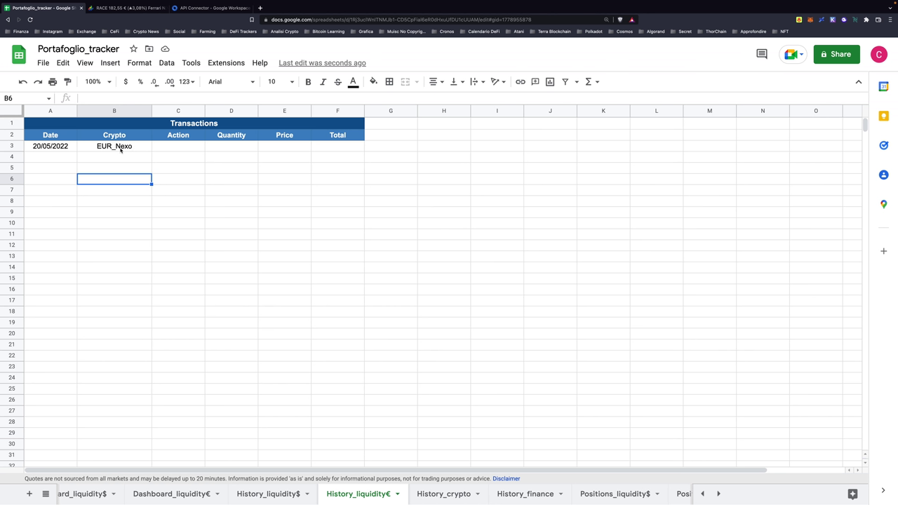
Step: Complete the transaction with Buy, quantity 1200, price 1 and total =D3*E3
left_click(177, 149)
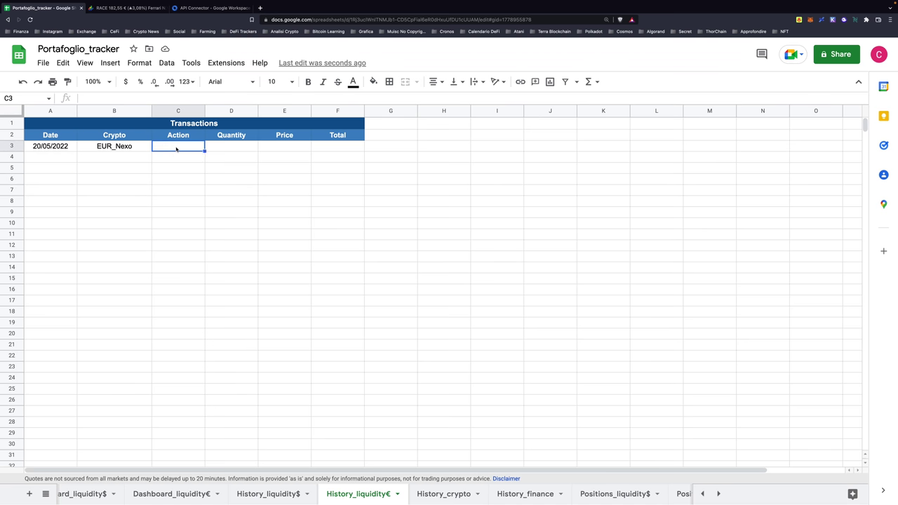
type("Buy")
key("Tab")
type("1200")
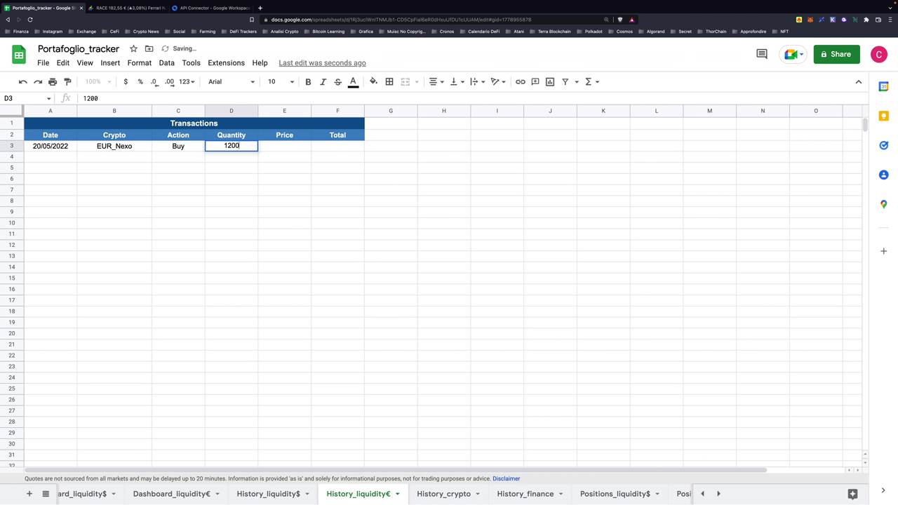
key("Return")
left_click(284, 145)
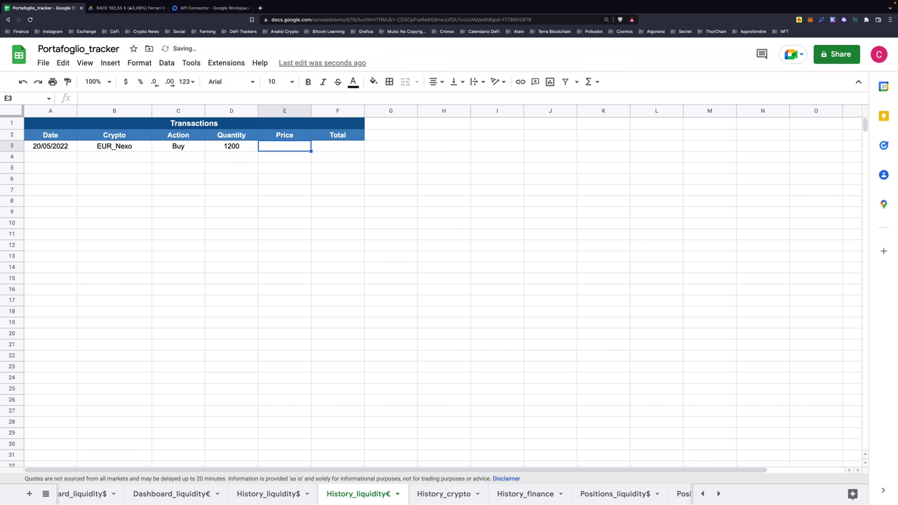
type("1")
key("Return")
left_click(337, 146)
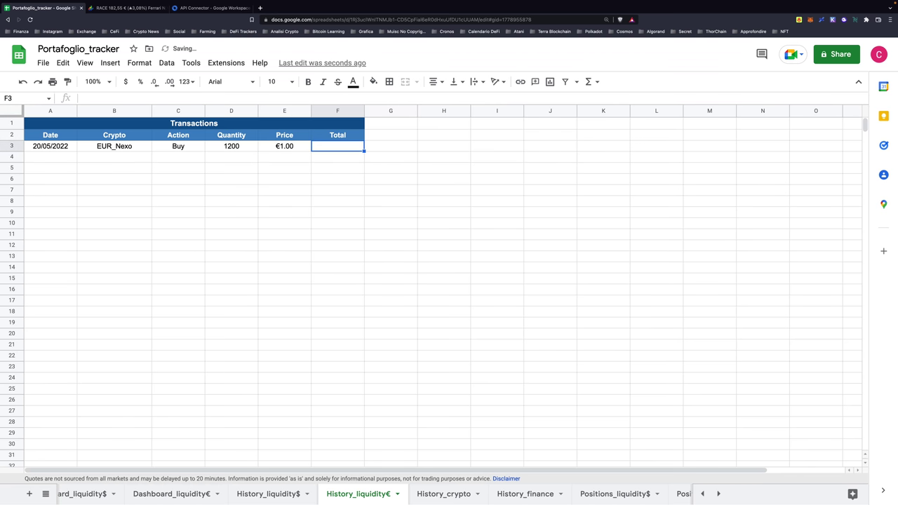
type("=D3*E3")
key("Return")
left_click(224, 191)
scroll(540, 495, "right", 2)
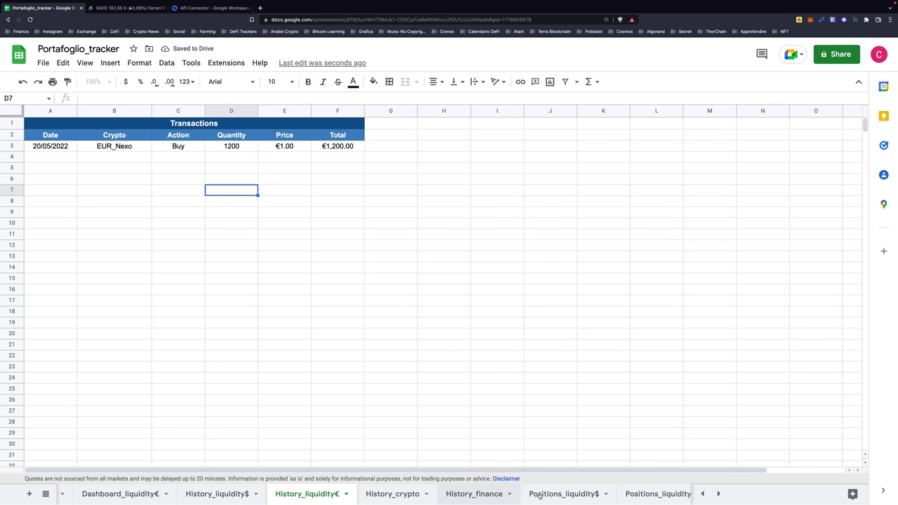
scroll(554, 495, "right", 2)
Step: Open Positions_liquidity€ and review the liquidity summary block in columns M–N
scroll(566, 495, "right", 2)
left_click(567, 493)
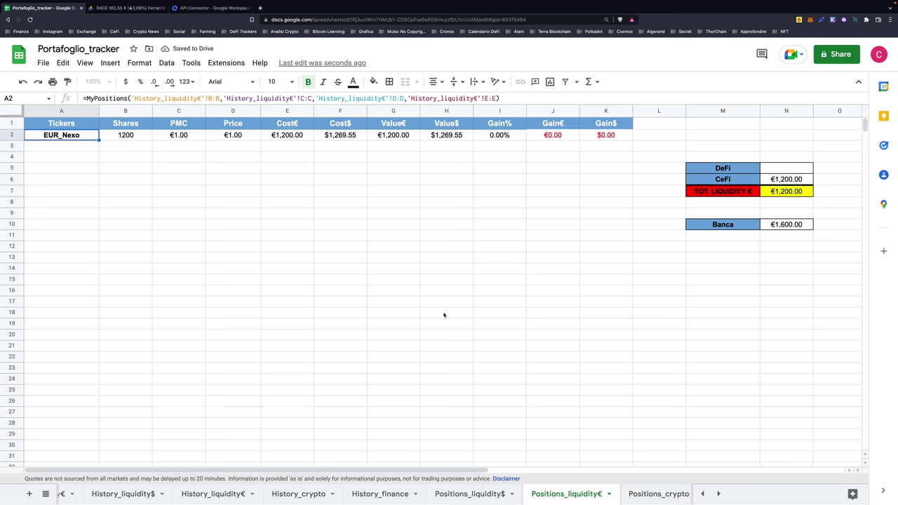
left_click(98, 169)
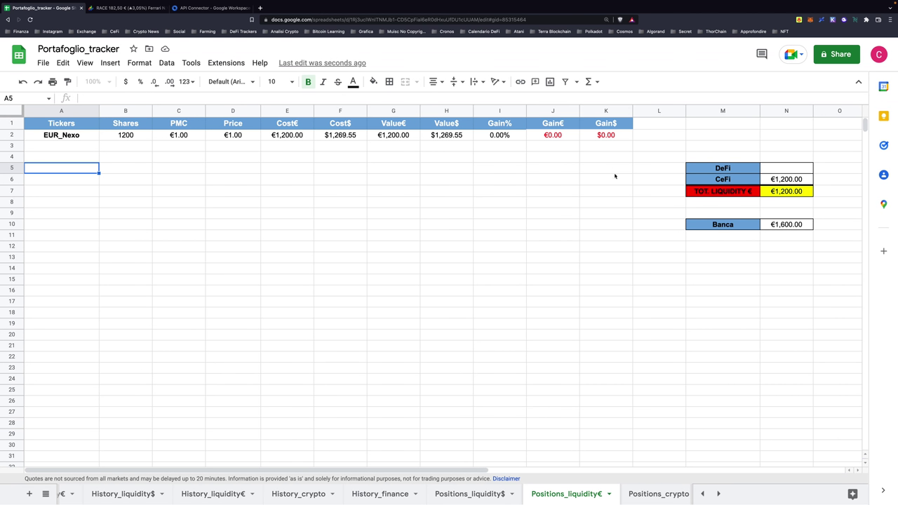
left_click_drag(792, 271, 706, 146)
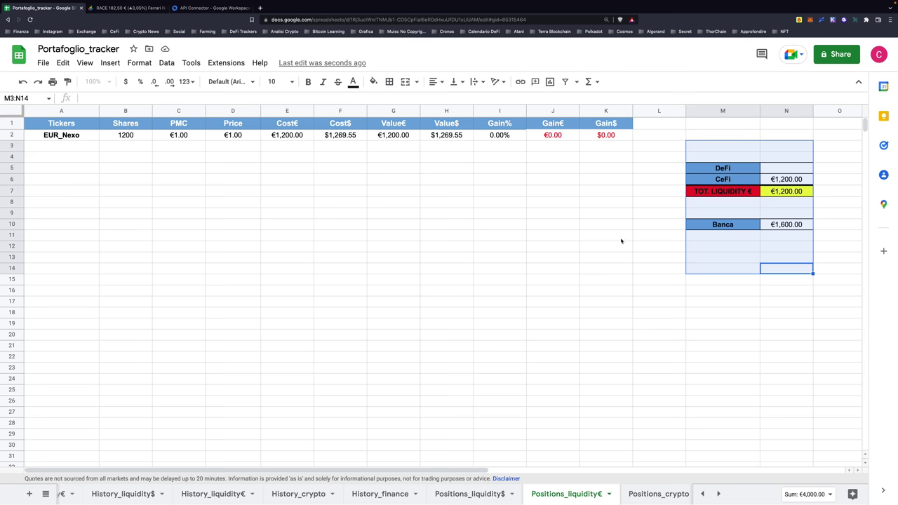
left_click(688, 315)
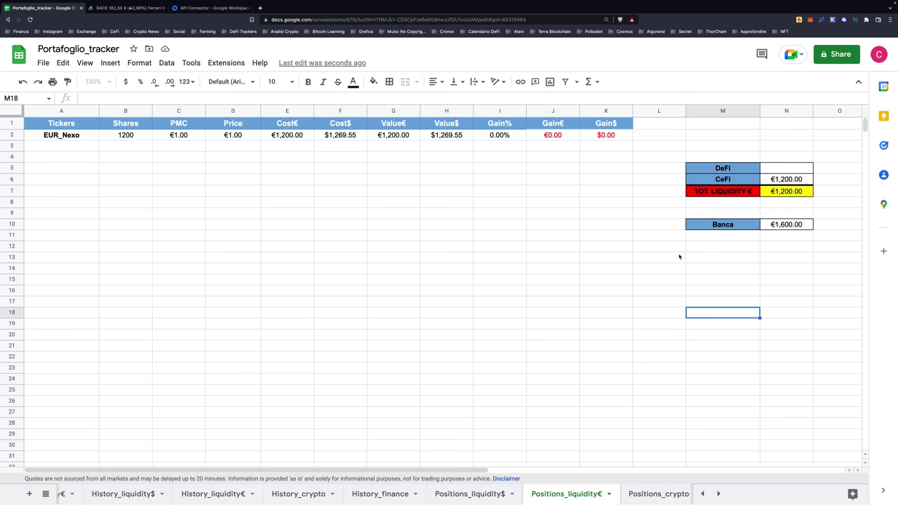
left_click_drag(778, 247, 702, 148)
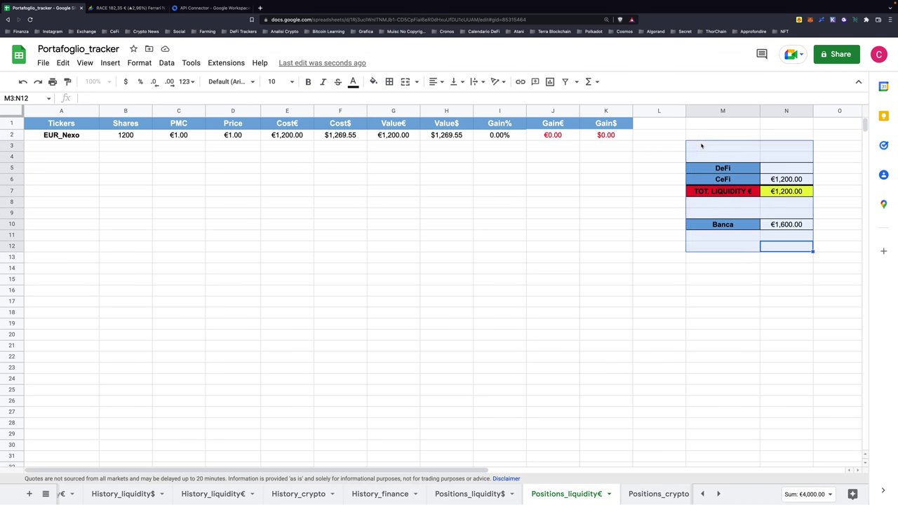
left_click(712, 127)
left_click_drag(785, 257, 706, 134)
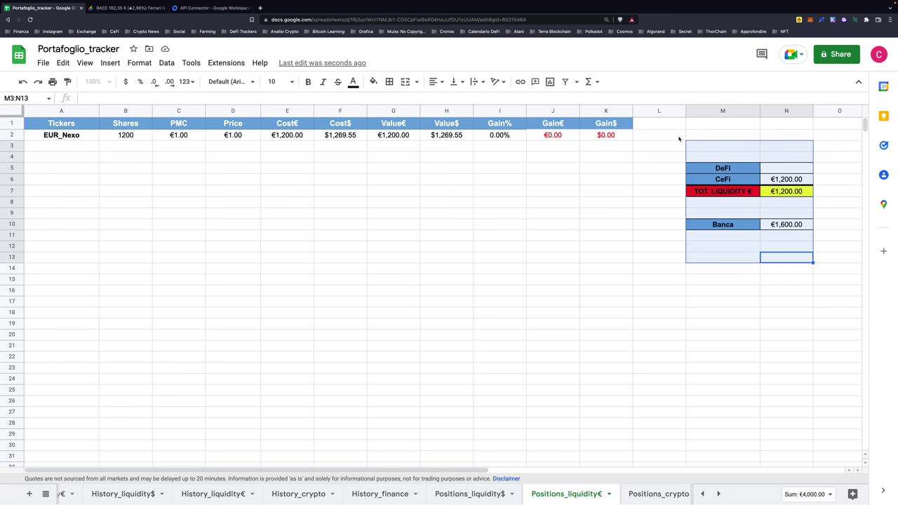
left_click(705, 135)
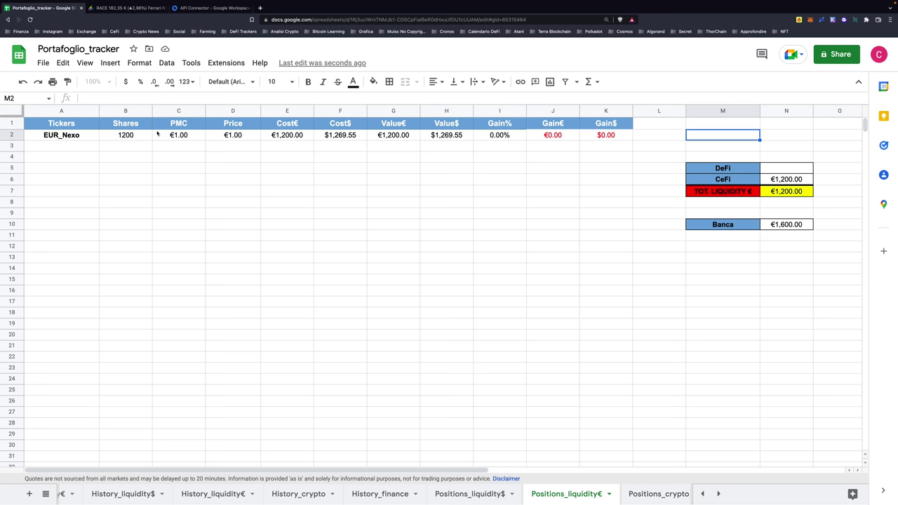
Step: Re-confirm the Banca balance of 1600 in N10
left_click(789, 223)
double_click(788, 224)
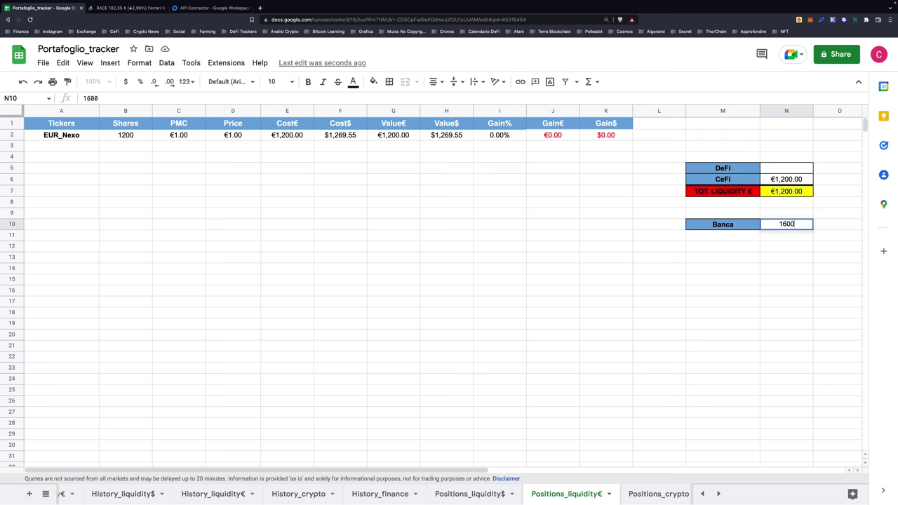
key("Return")
key("Down")
key("Down")
key("Down")
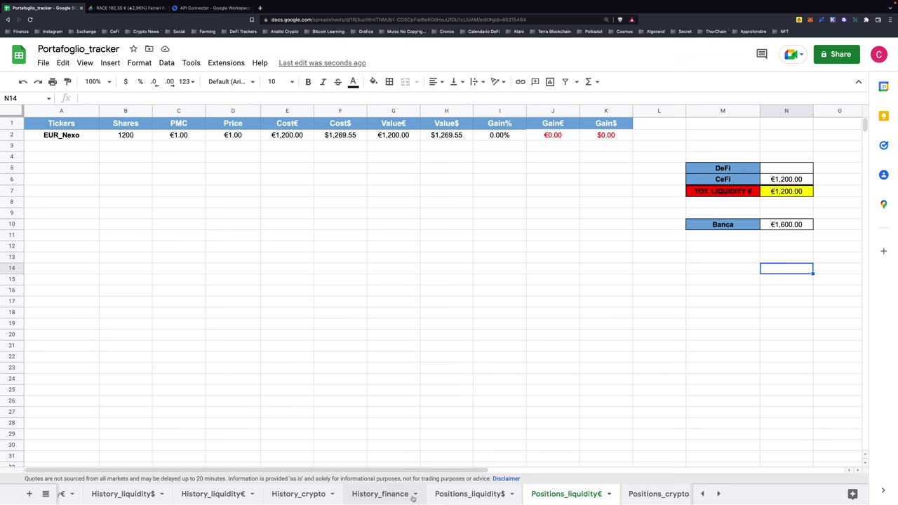
Step: In History_liquidity$ row 3, enter date 20/05/2022, asset USDC_Cryptocom and action Buy
scroll(295, 494, "left", 3)
scroll(351, 492, "left", 2)
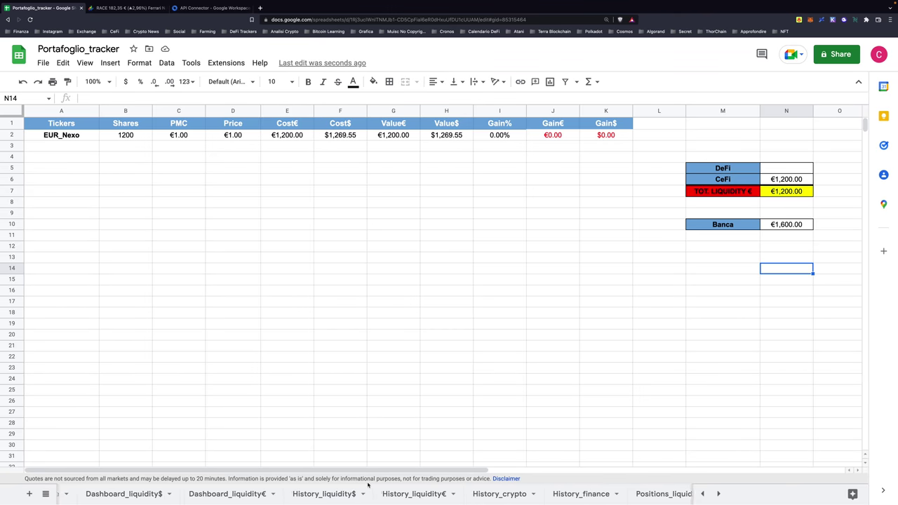
left_click(410, 494)
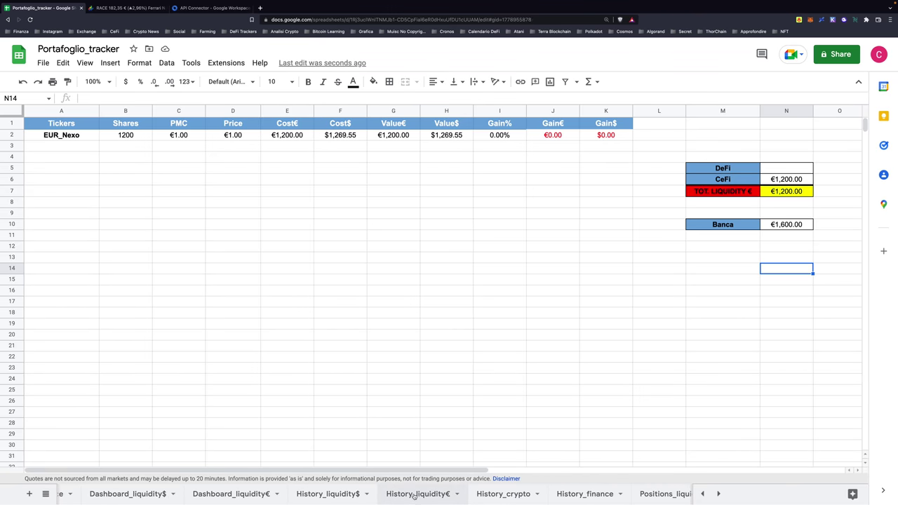
left_click(317, 495)
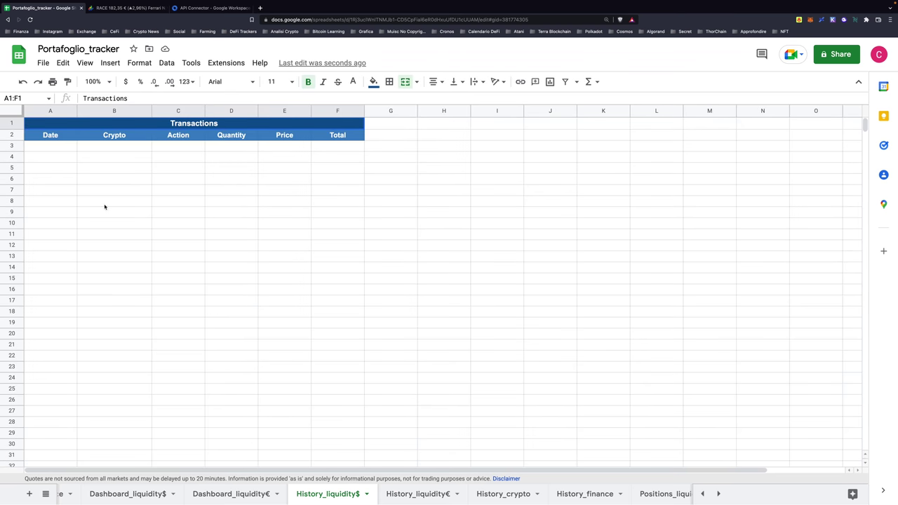
left_click(47, 146)
type("20/")
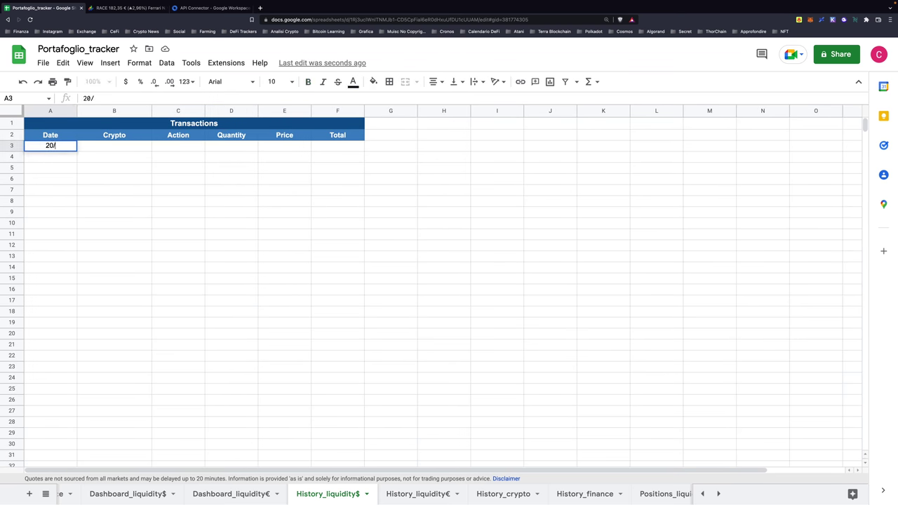
type("05/2022")
key("Tab")
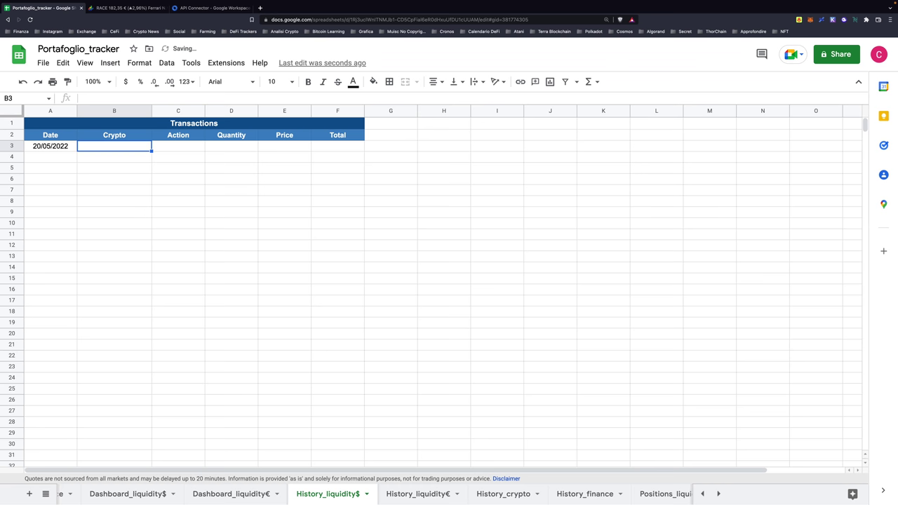
type("USDC_")
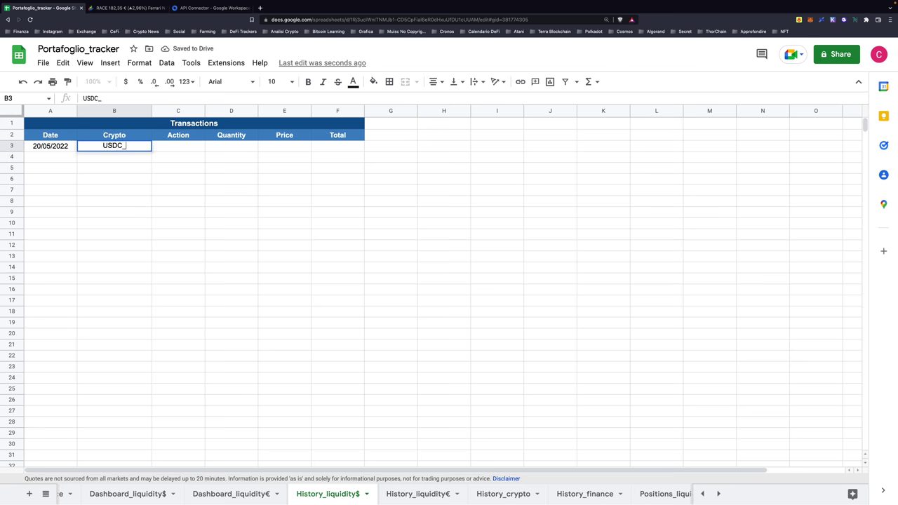
type("Cryptocom")
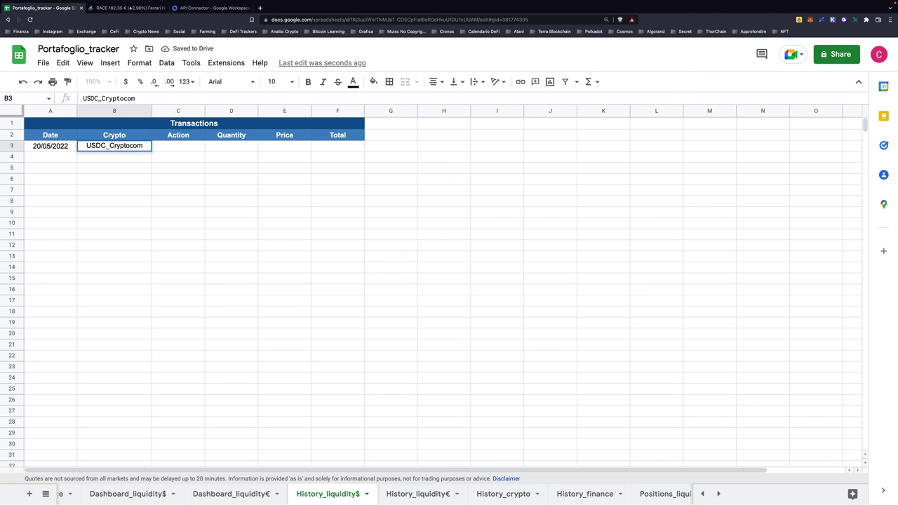
key("Tab")
type("Buy")
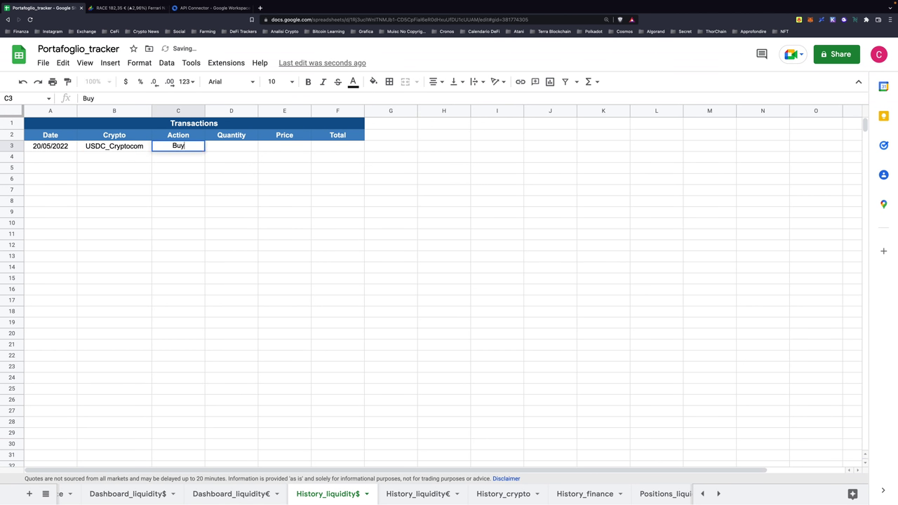
key("Return")
Step: Enter quantity 1269.47, price 1 and the total formula =D3*E3
left_click(230, 147)
type("1269")
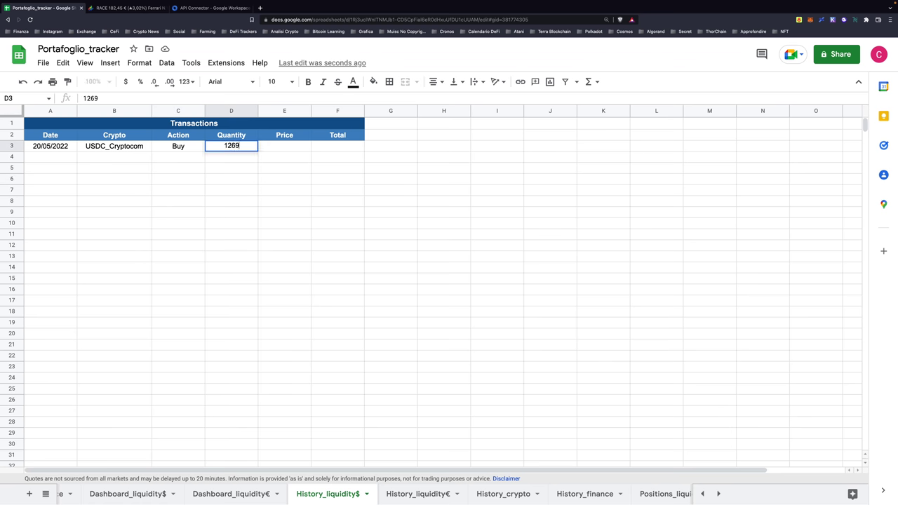
type(".47")
key("Tab")
type("1")
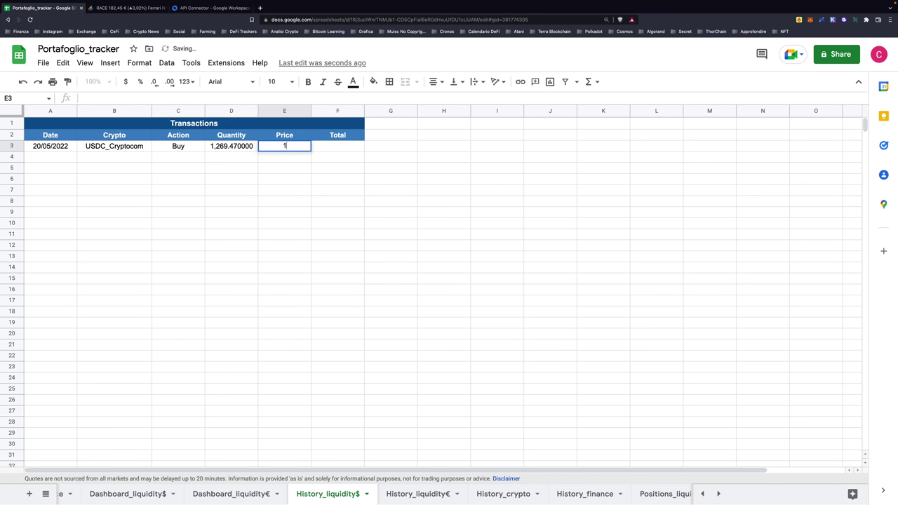
key("Tab")
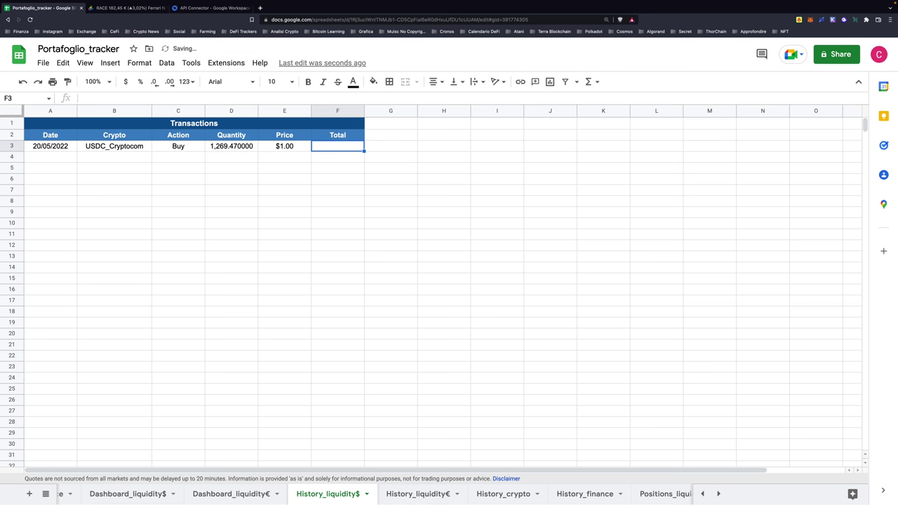
type("=")
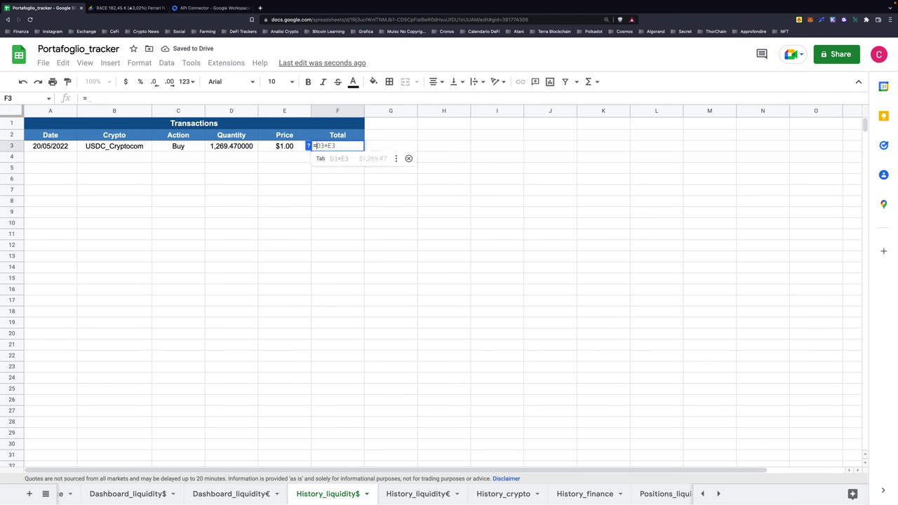
key("Tab")
left_click(343, 181)
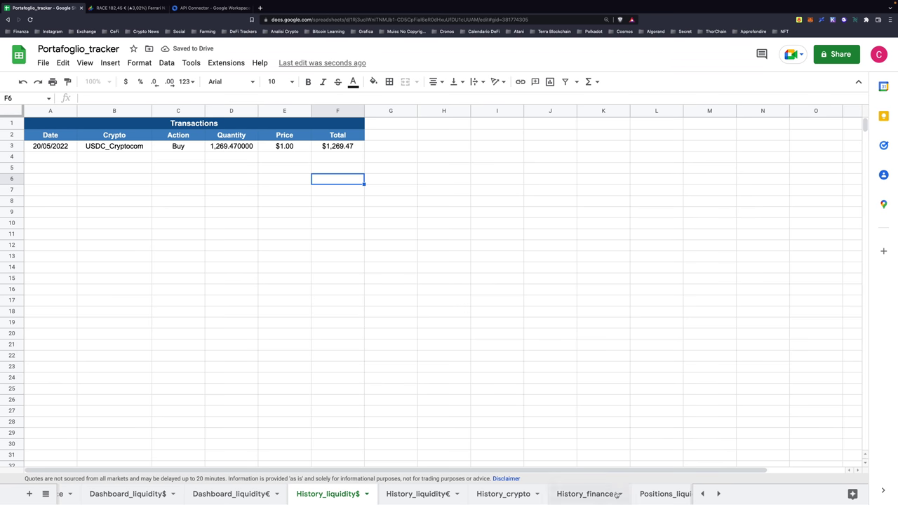
scroll(568, 491, "right", 3)
scroll(561, 492, "right", 2)
scroll(552, 493, "right", 2)
scroll(552, 493, "right", 2)
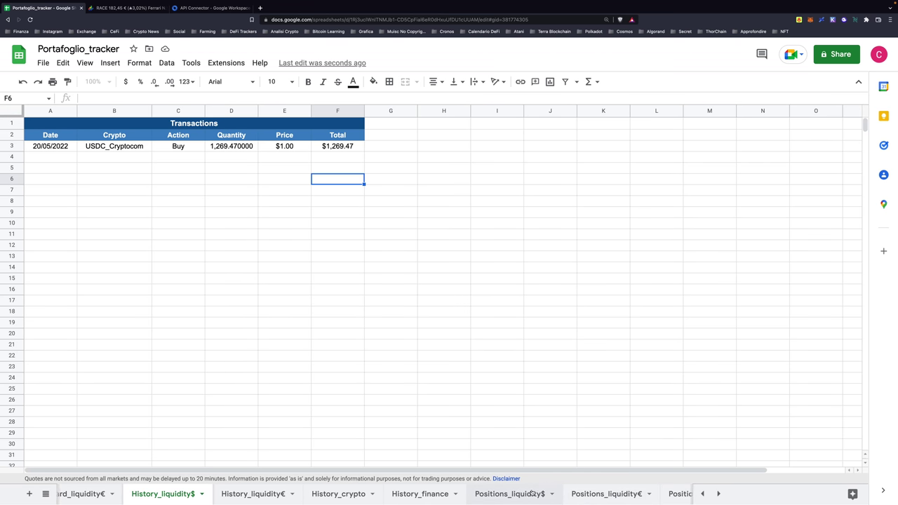
left_click(503, 493)
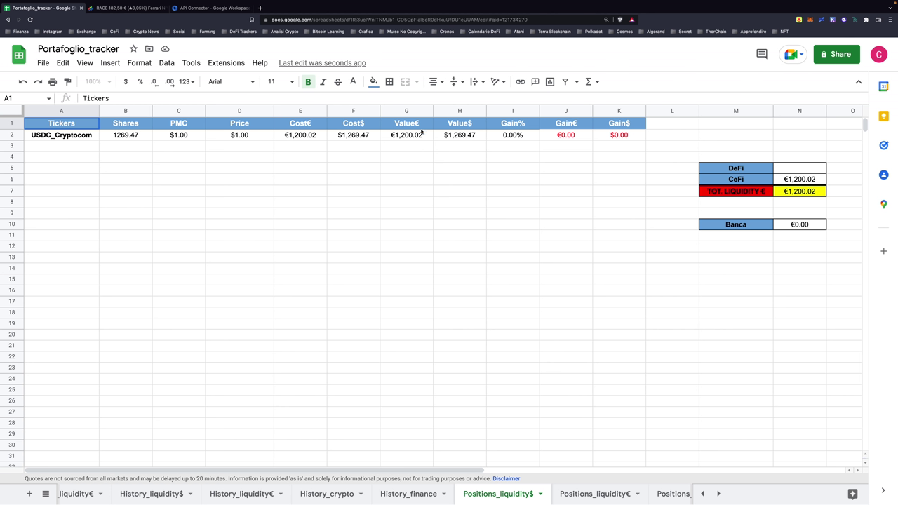
left_click(406, 137)
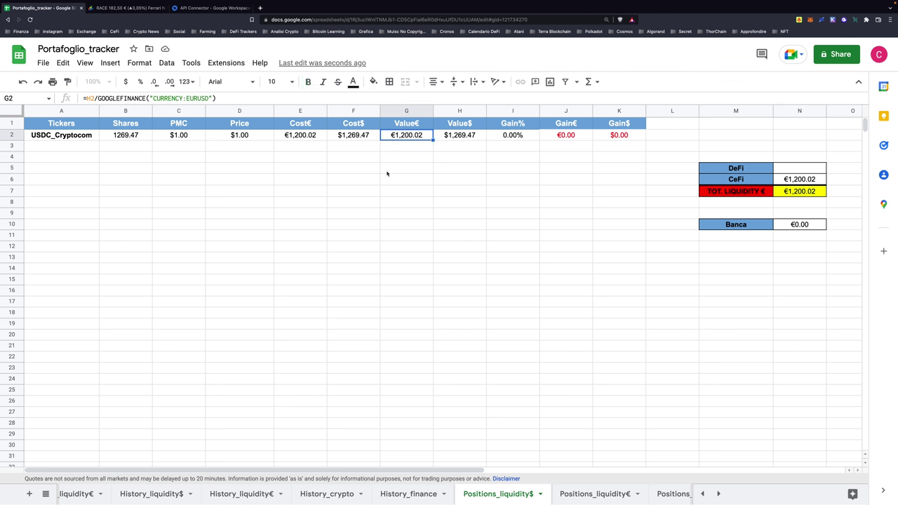
left_click(405, 179)
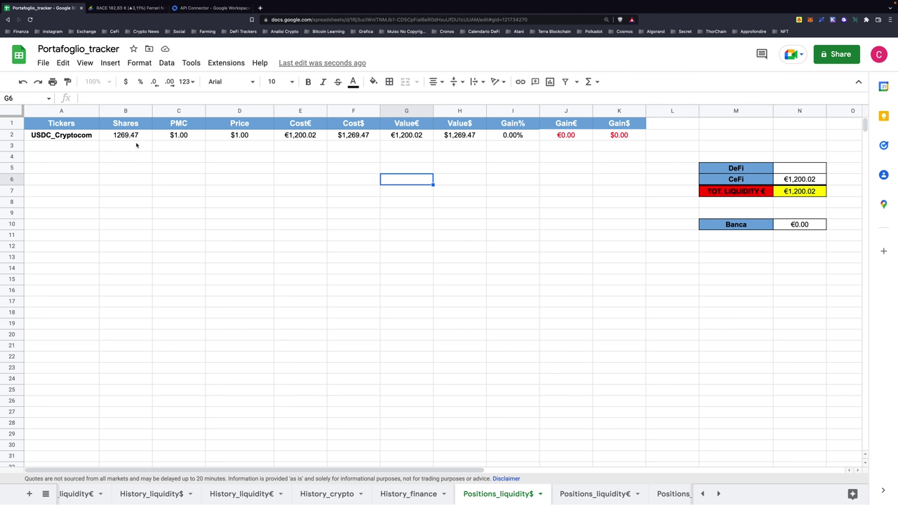
left_click(111, 135)
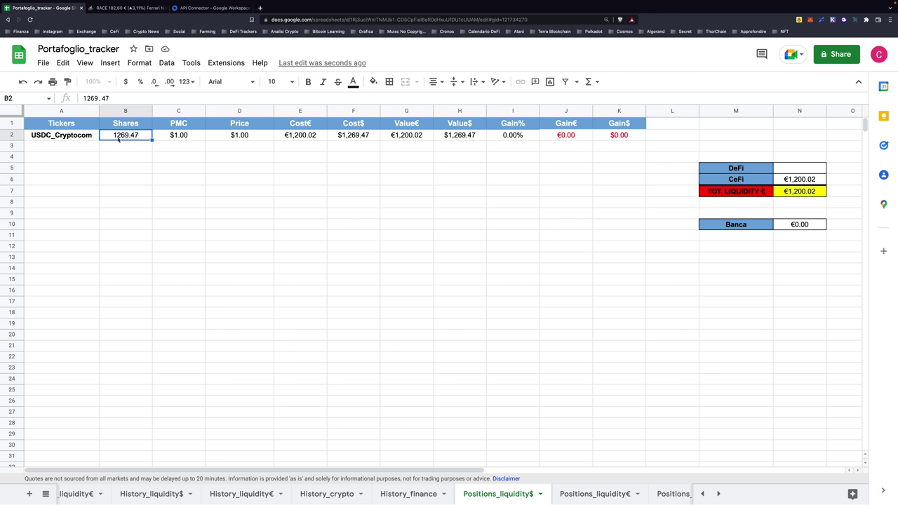
left_click(60, 139)
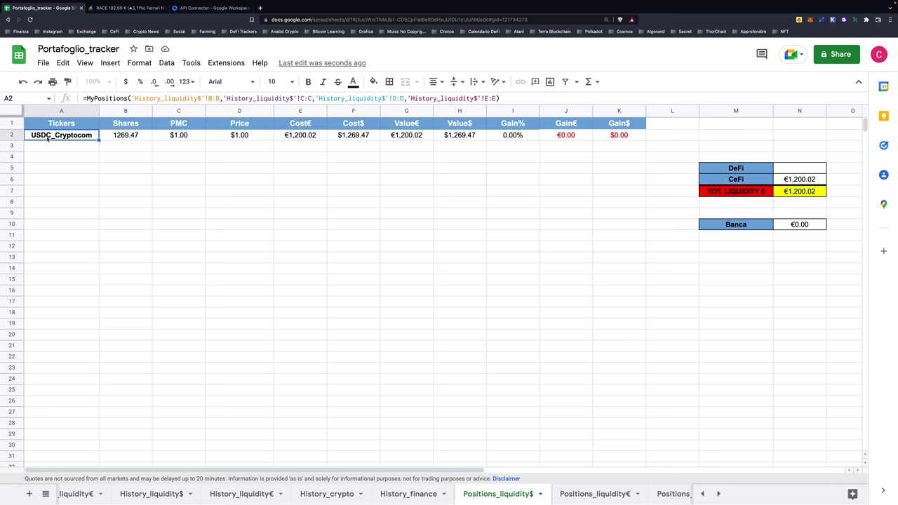
left_click(123, 157)
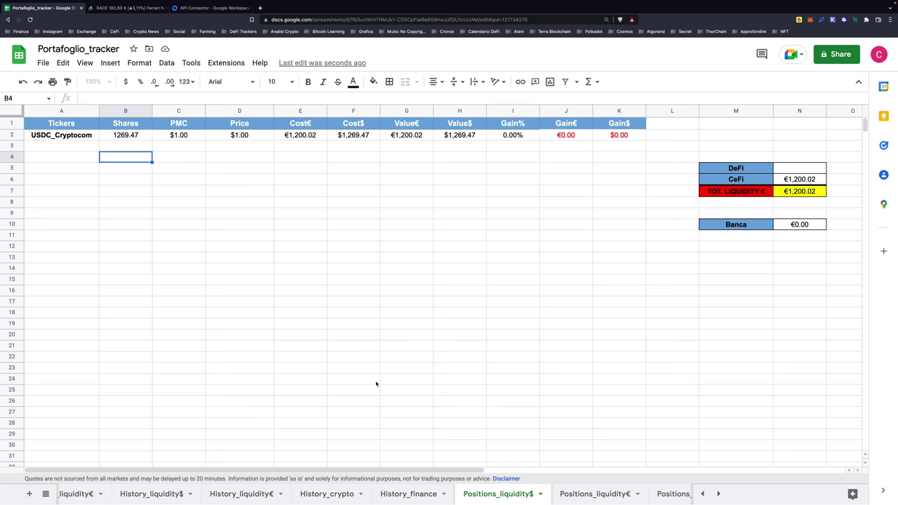
scroll(349, 493, "left", 3)
scroll(349, 493, "left", 3)
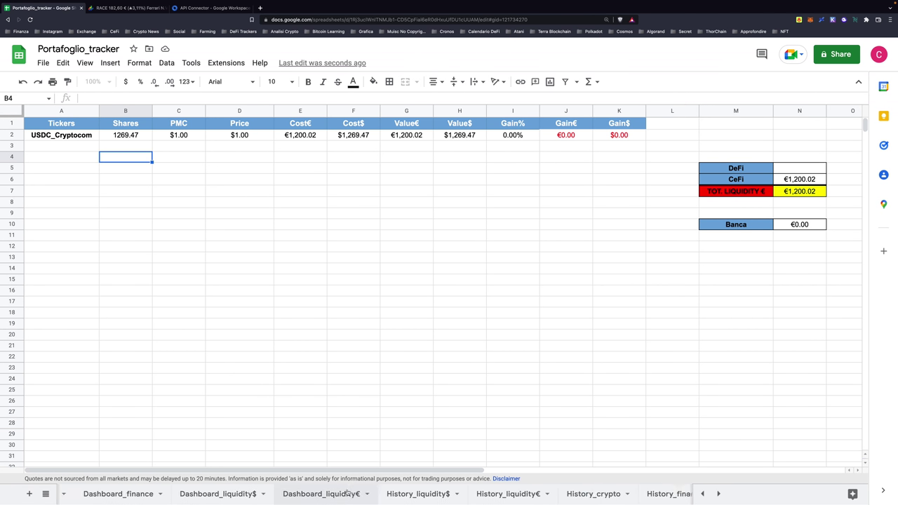
scroll(348, 493, "left", 3)
scroll(347, 493, "right", 2)
scroll(347, 493, "right", 1)
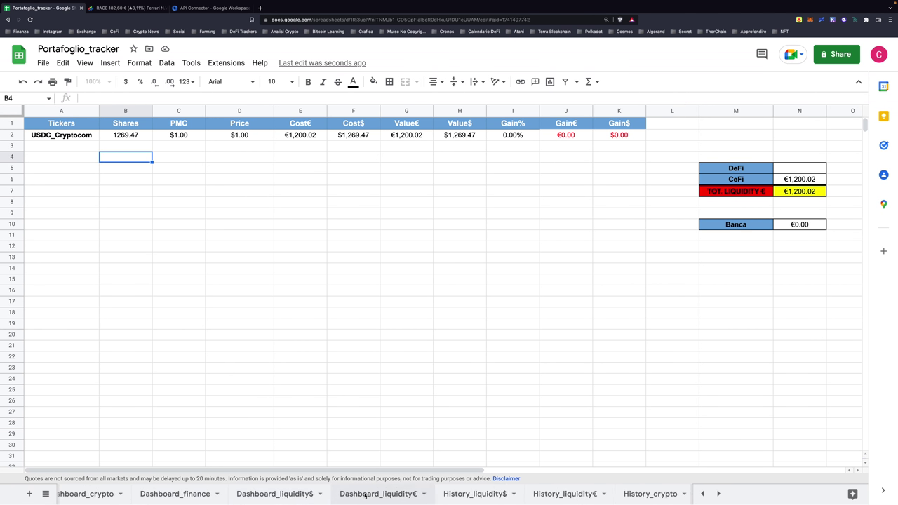
Step: Verify the Dashboard_liquidity$ Liquidity Breakdown pie shows USDC_Cryptocom at €1,200.02 as the whole pie
left_click(364, 495)
left_click(404, 408)
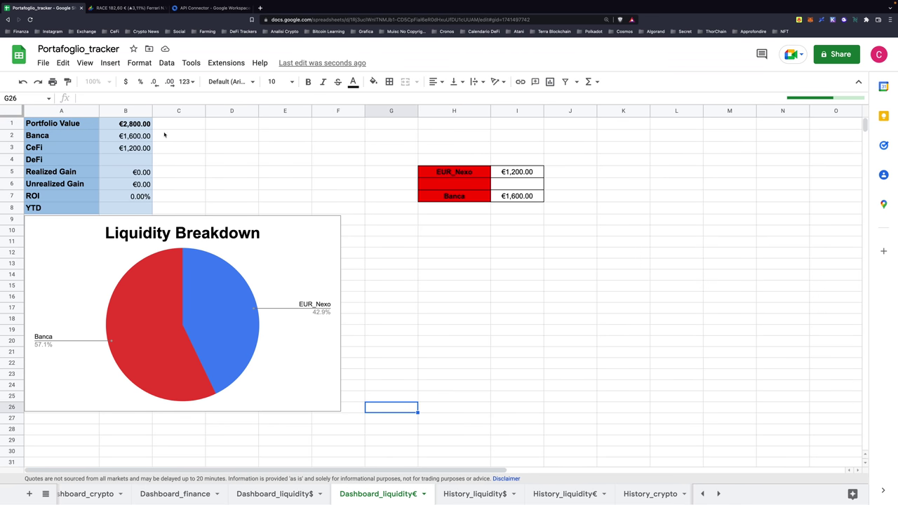
left_click(292, 494)
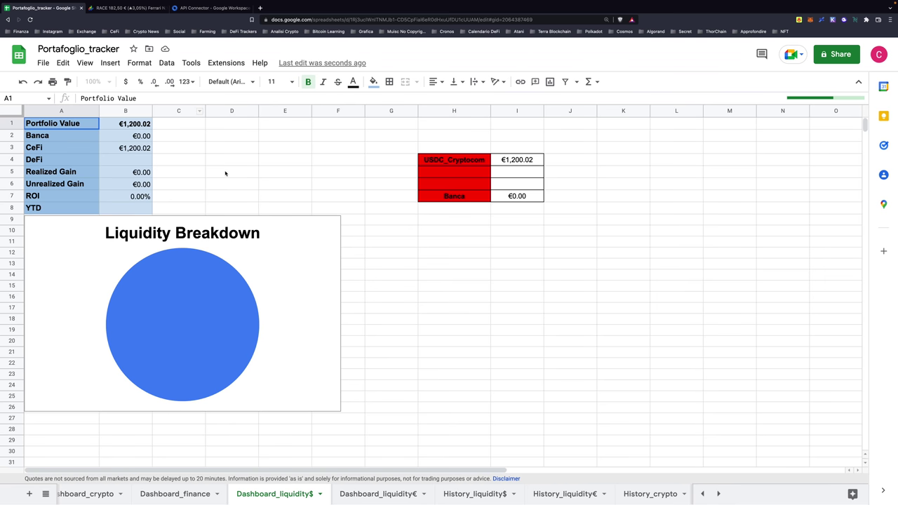
left_click(185, 297)
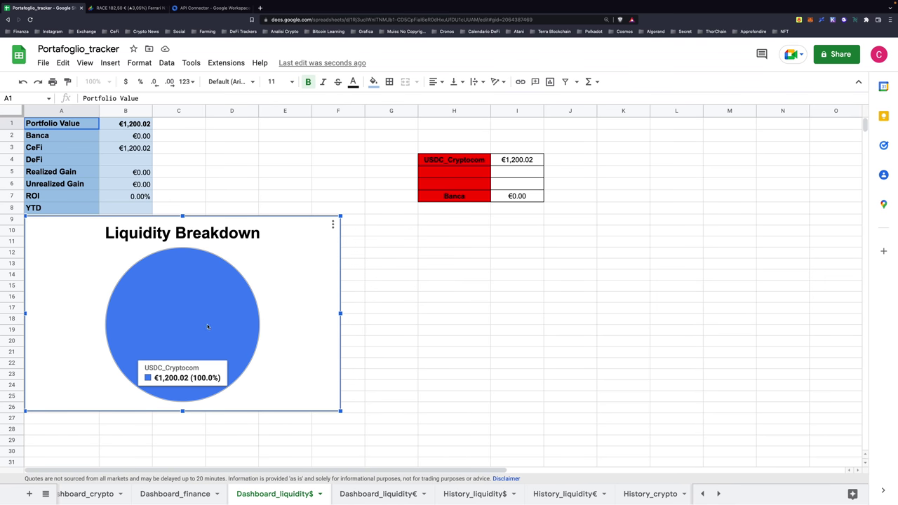
left_click(428, 319)
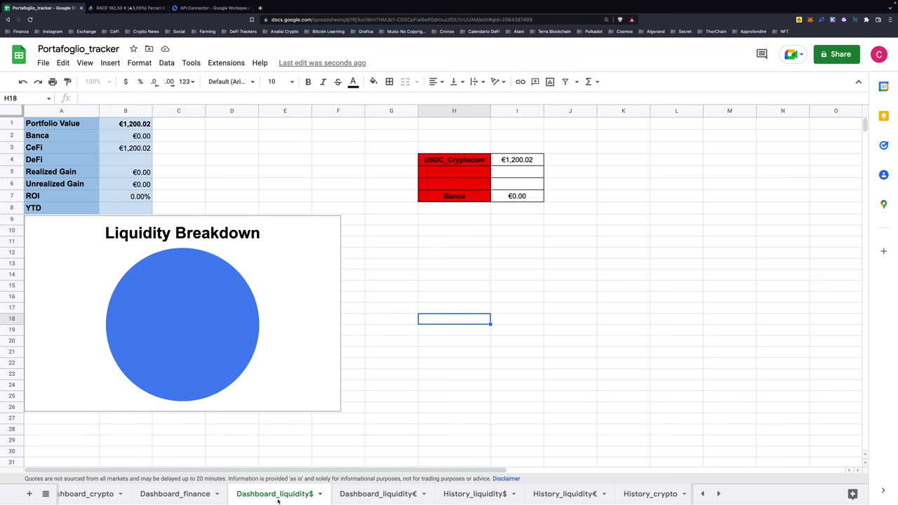
scroll(273, 499, "left", 5)
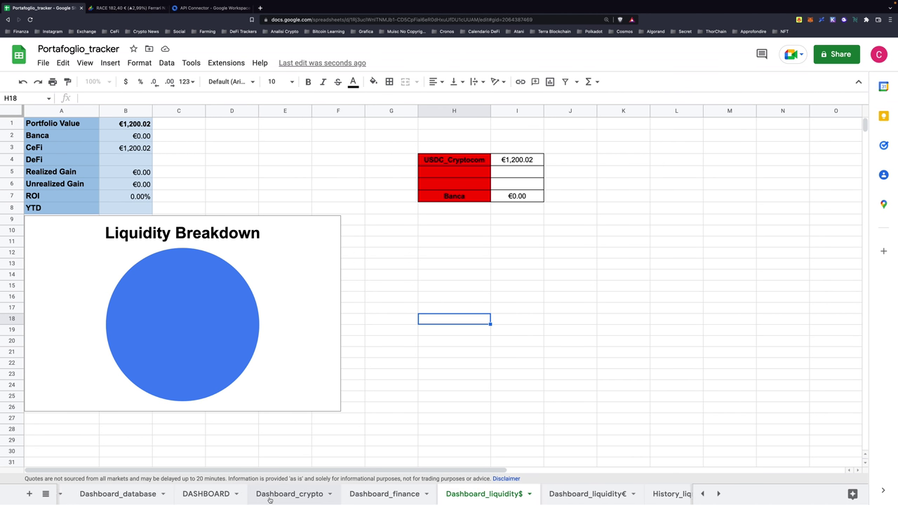
left_click(219, 494)
Step: Inspect the DASHBOARD formulas for Crypto, ETF and Cash totals, realized/unrealized gain, ROI and YTD
left_click(556, 352)
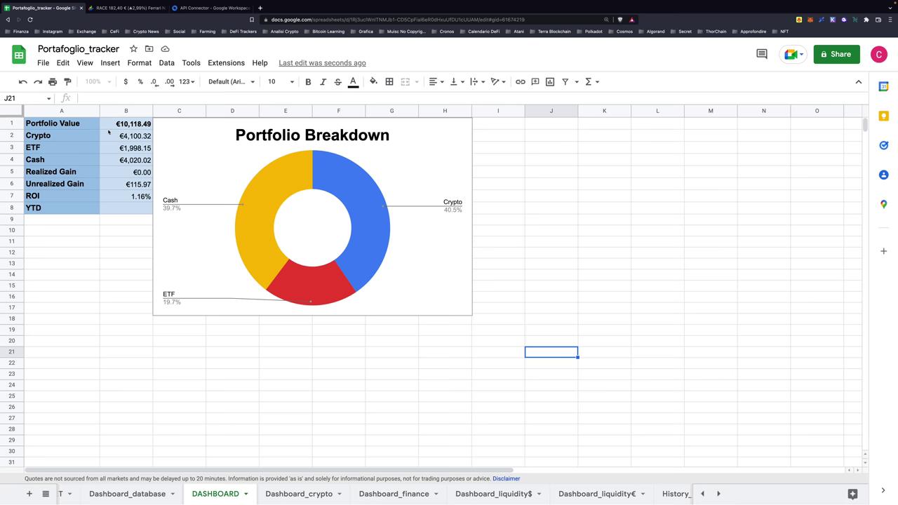
left_click(116, 138)
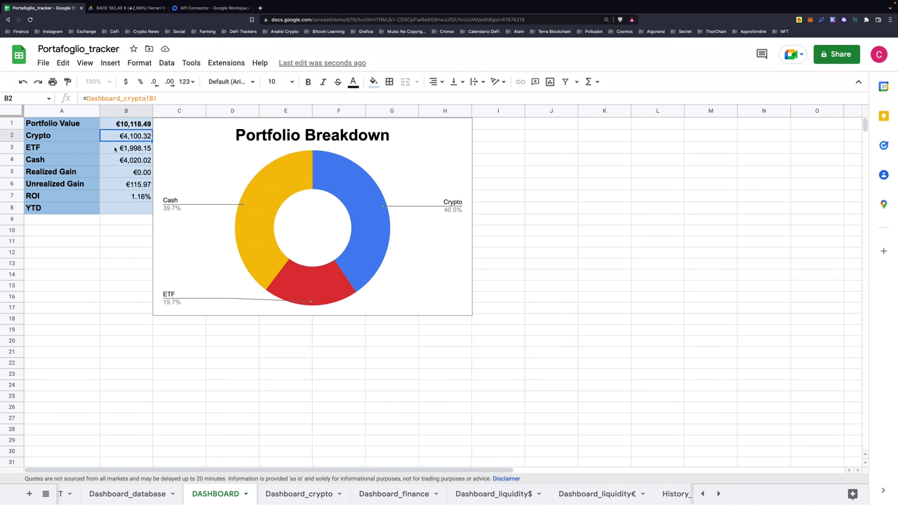
key("Down")
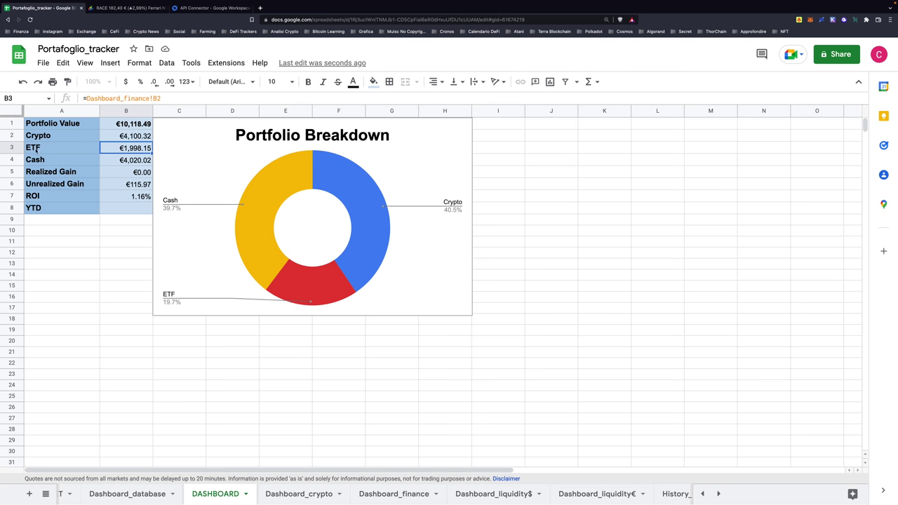
left_click(41, 150)
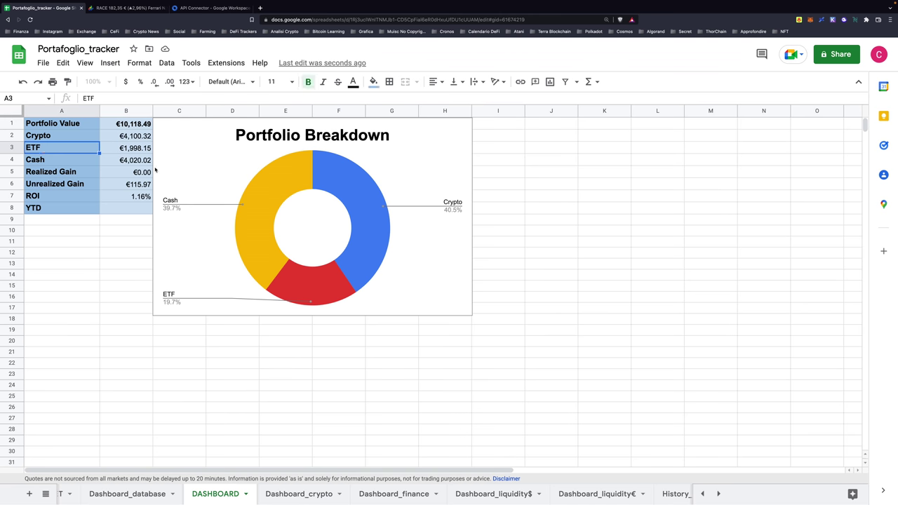
left_click(109, 160)
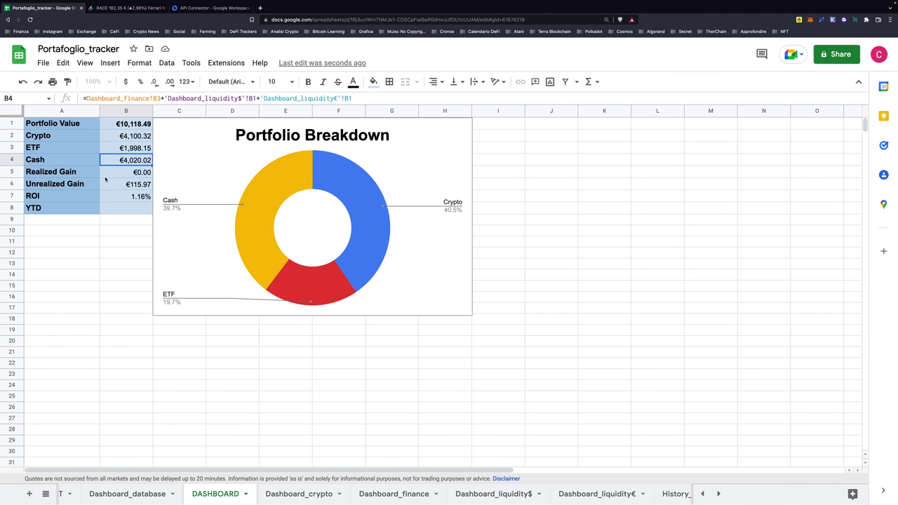
left_click(105, 172)
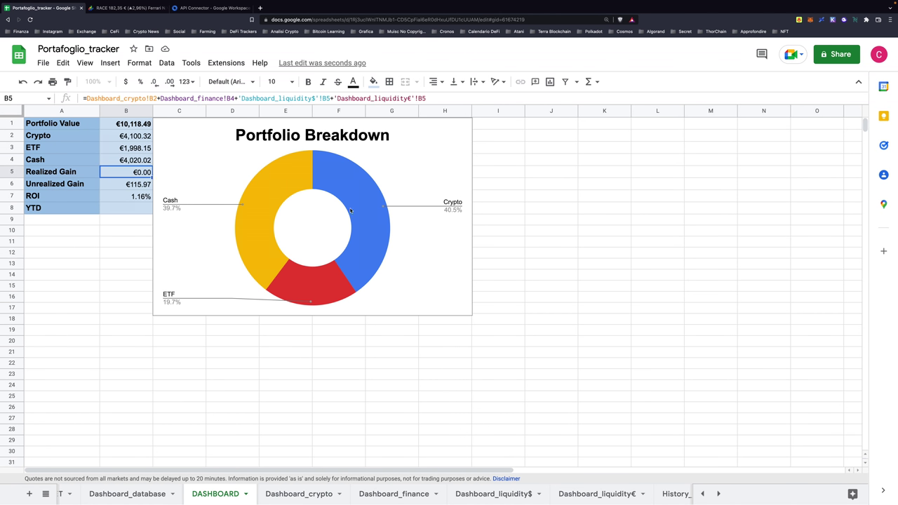
left_click(114, 236)
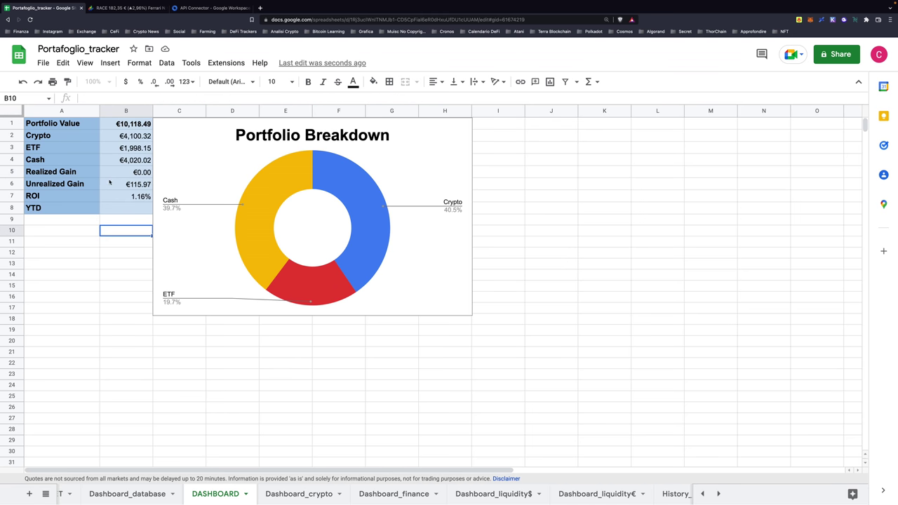
left_click(113, 185)
left_click(116, 198)
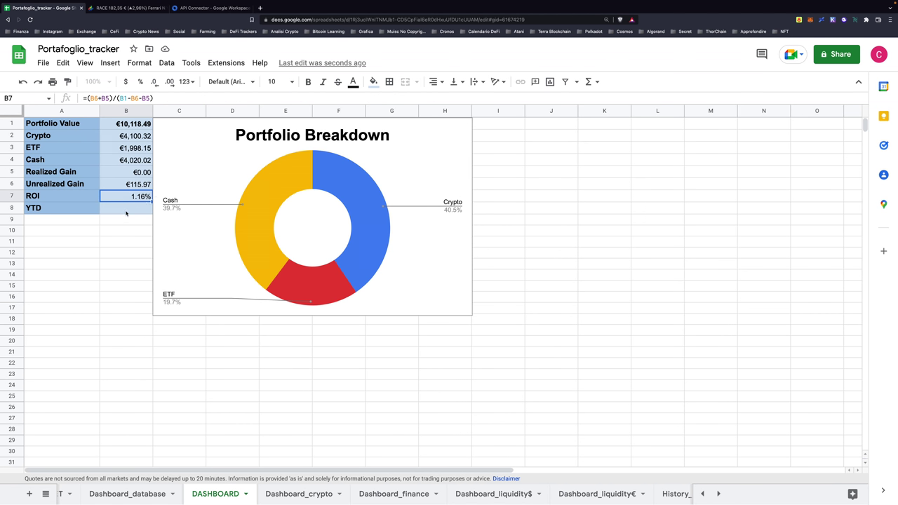
left_click(122, 211)
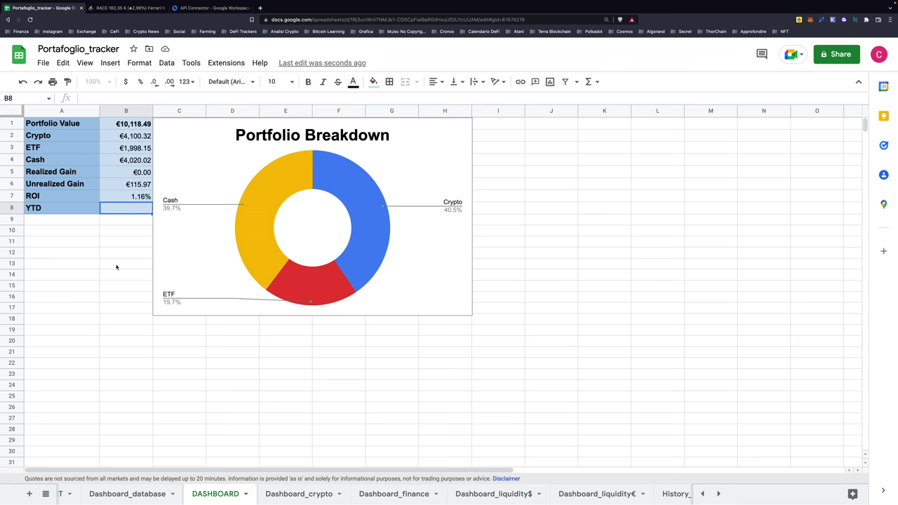
Step: Check the Portfolio Breakdown donut slices: Crypto 40.5%, Cash 39.7%, ETF 19.7%
left_click(392, 353)
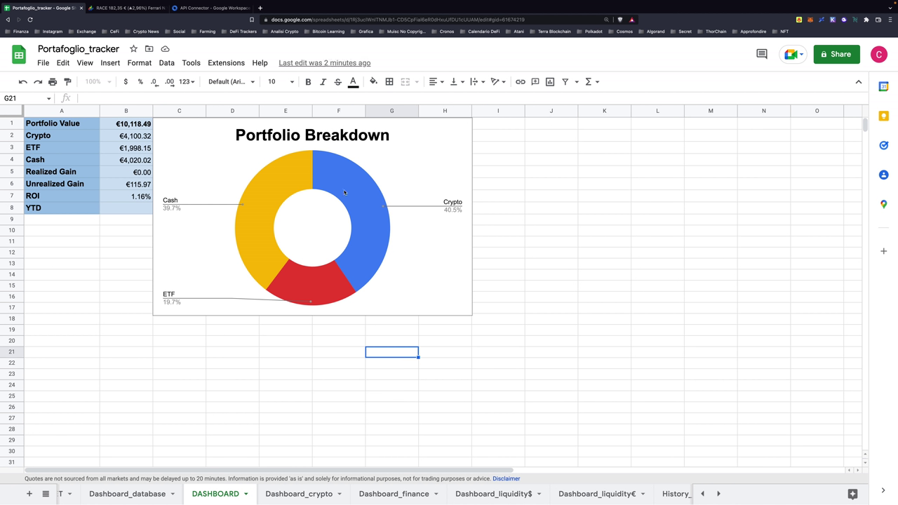
left_click(414, 238)
mouse_move(314, 287)
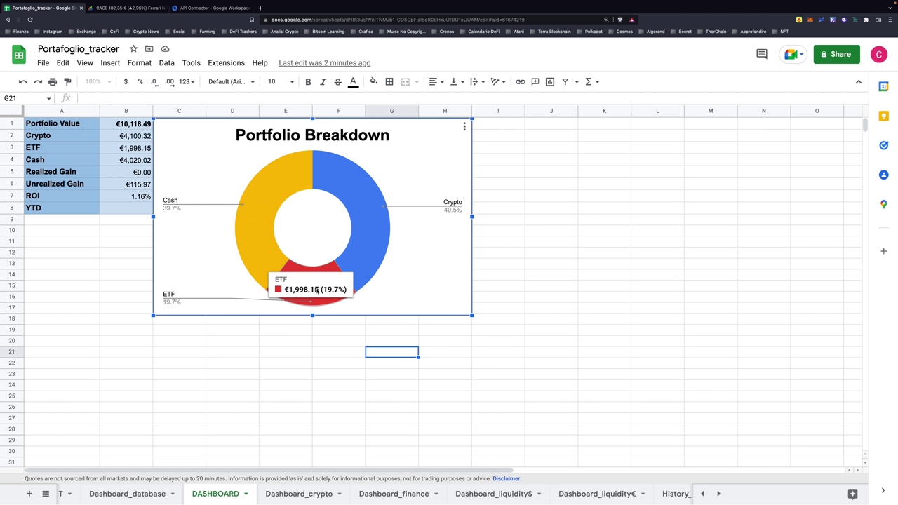
left_click(577, 211)
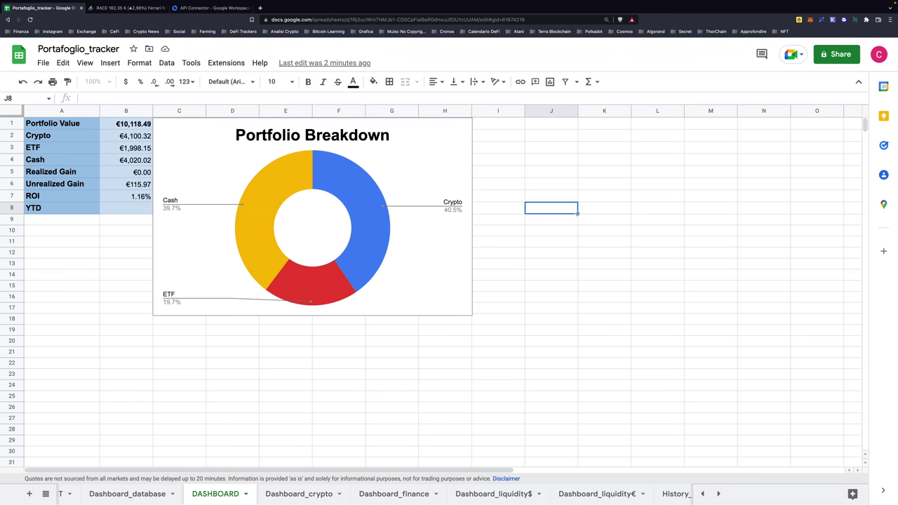
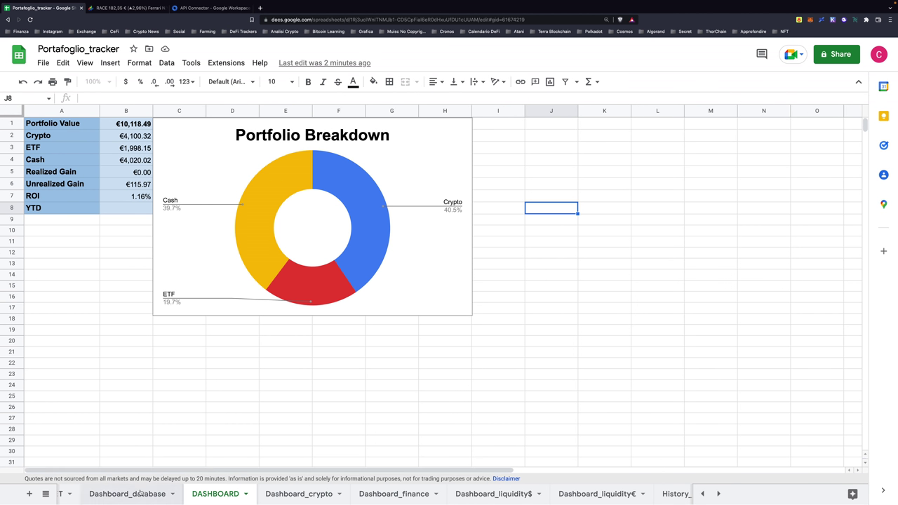
Step: Inspect the empty Febbraio, Marzo and Aprile 22 columns on Dashboard_database, then return to DASHBOARD
left_click(141, 494)
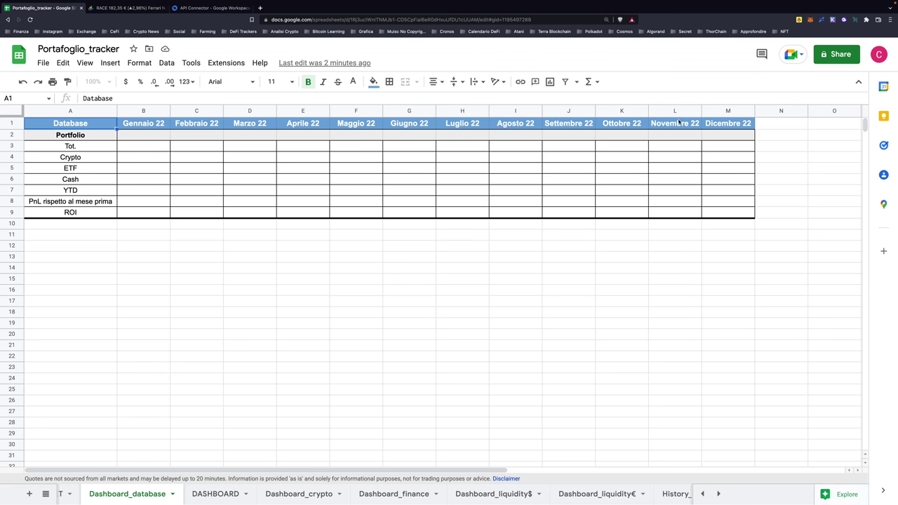
scroll(768, 144, "right", 5)
scroll(769, 144, "right", 2)
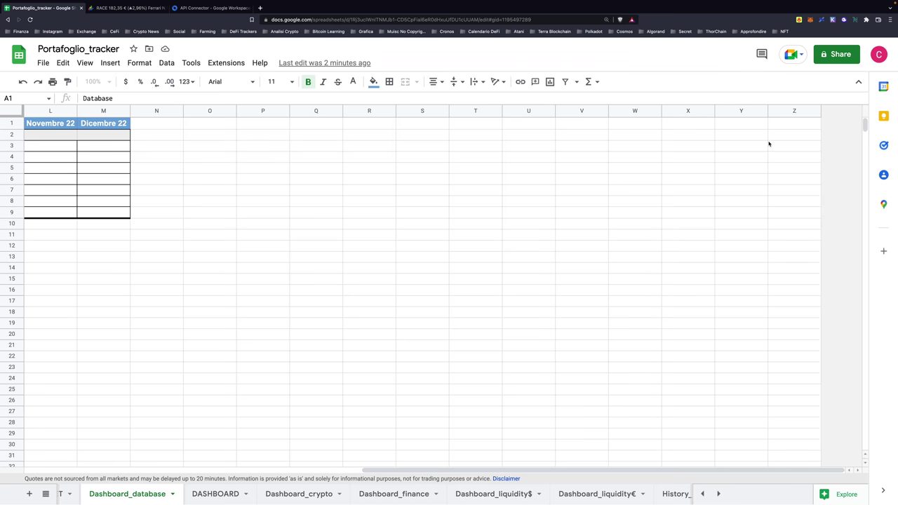
scroll(772, 143, "left", 10)
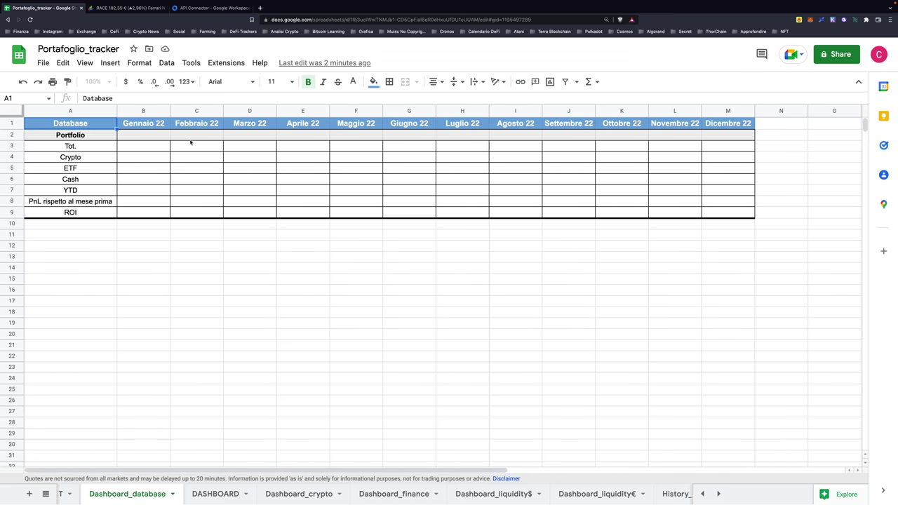
left_click_drag(188, 148, 194, 211)
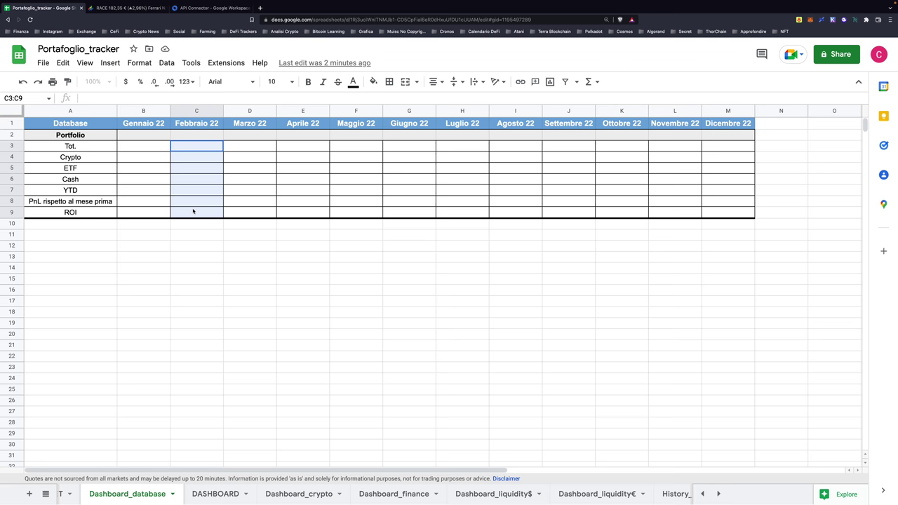
left_click_drag(258, 147, 252, 211)
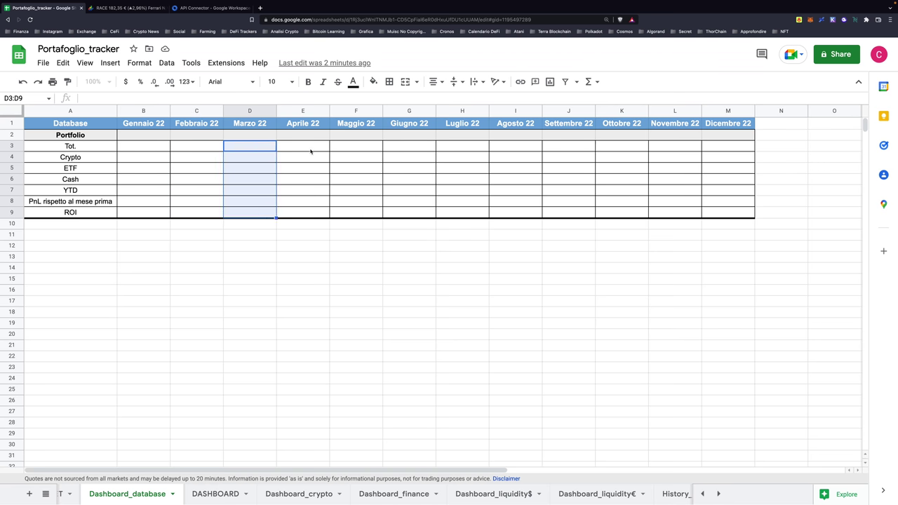
left_click_drag(311, 150, 313, 212)
left_click(312, 321)
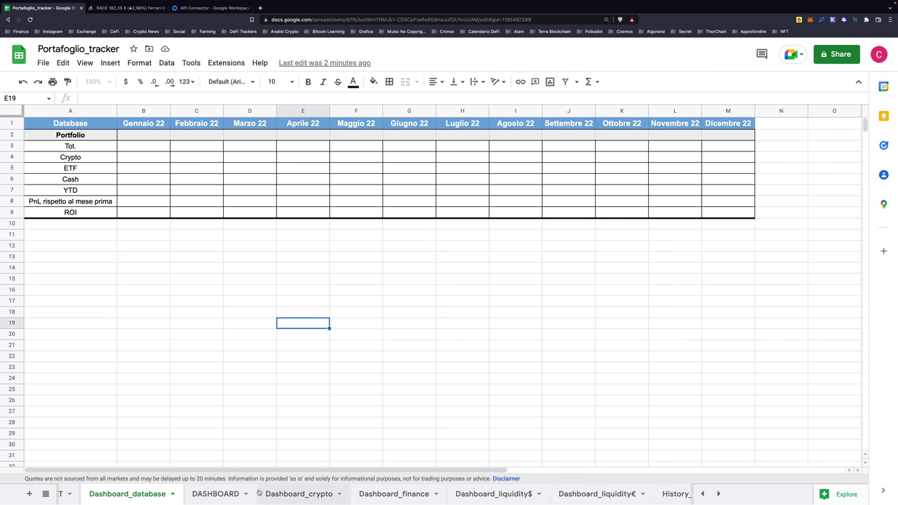
left_click(209, 495)
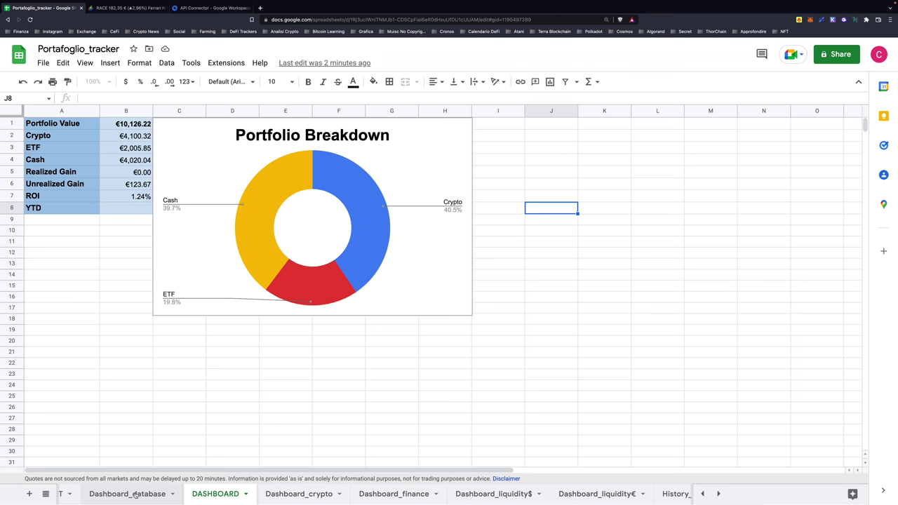
Step: Reopen Dashboard_database, check the empty Gennaio 22 cells B3:B9, and scroll along the sheet tabs
left_click(135, 495)
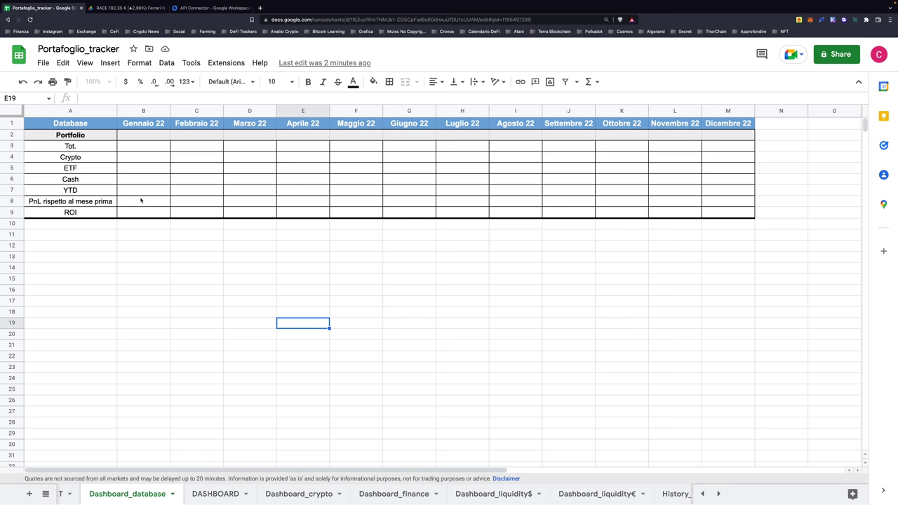
left_click_drag(133, 149, 145, 214)
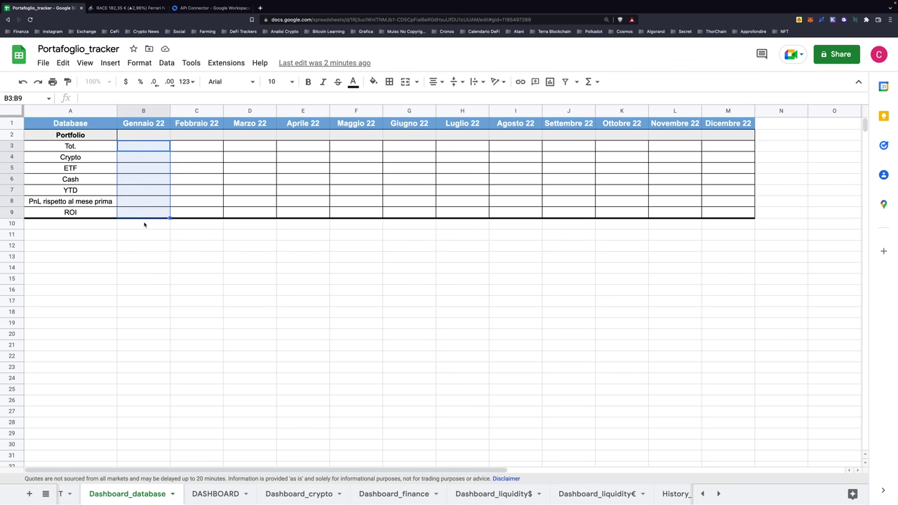
left_click(195, 301)
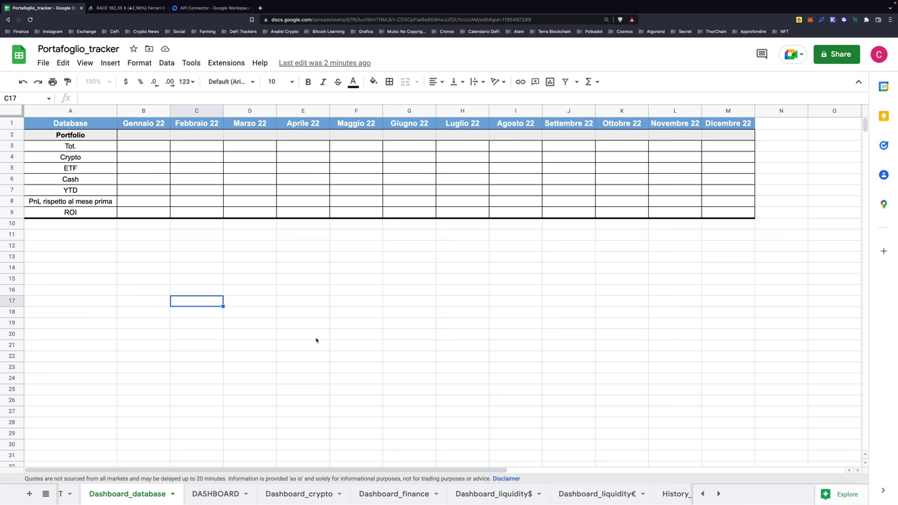
scroll(479, 491, "right", 2)
scroll(479, 491, "right", 3)
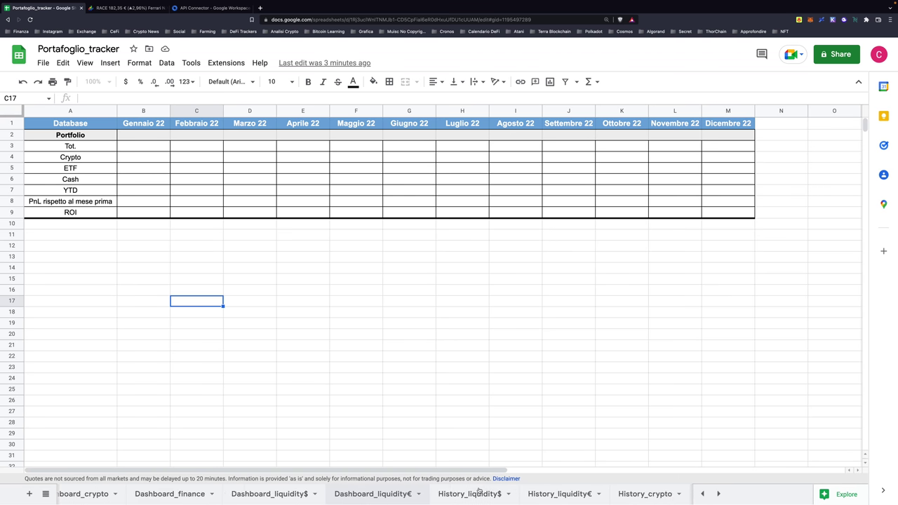
scroll(479, 491, "right", 3)
scroll(479, 490, "right", 3)
scroll(479, 491, "right", 3)
scroll(479, 491, "right", 3)
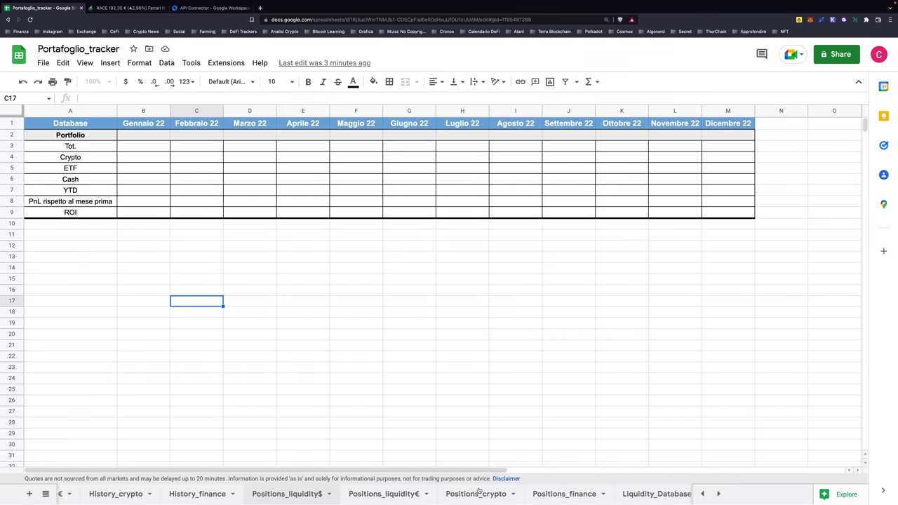
scroll(479, 491, "right", 3)
scroll(479, 491, "right", 3)
scroll(479, 490, "right", 3)
scroll(478, 491, "right", 1)
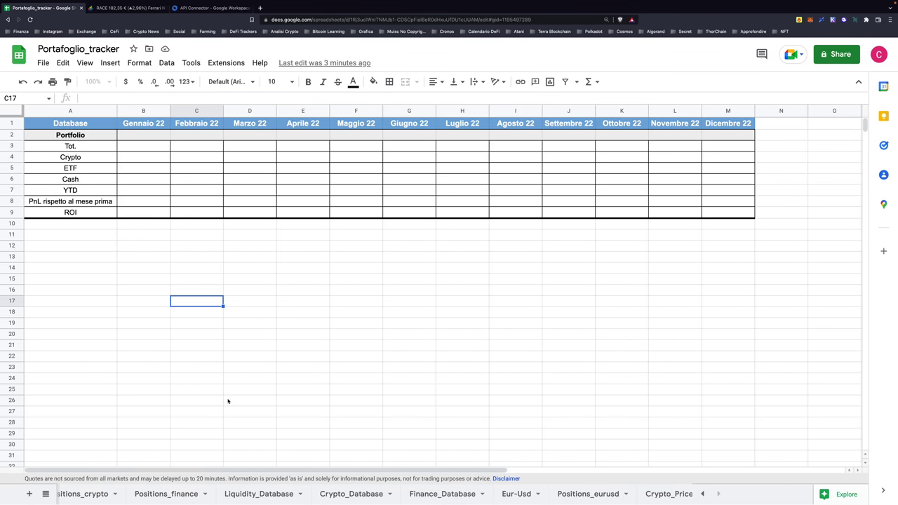
Step: On Liquidity_Database, copy the EUR_Nexo block (rows 9–15) and paste a duplicate at A16
left_click(258, 494)
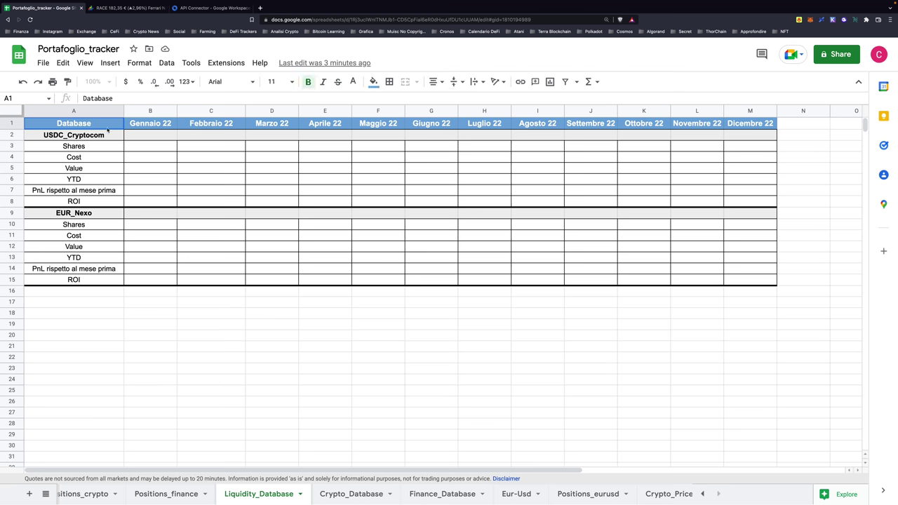
left_click_drag(32, 138, 751, 283)
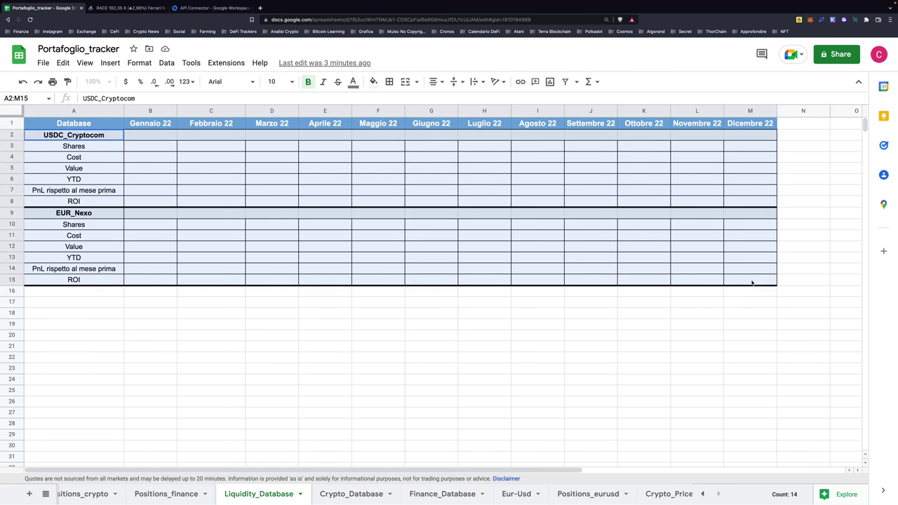
left_click(325, 357)
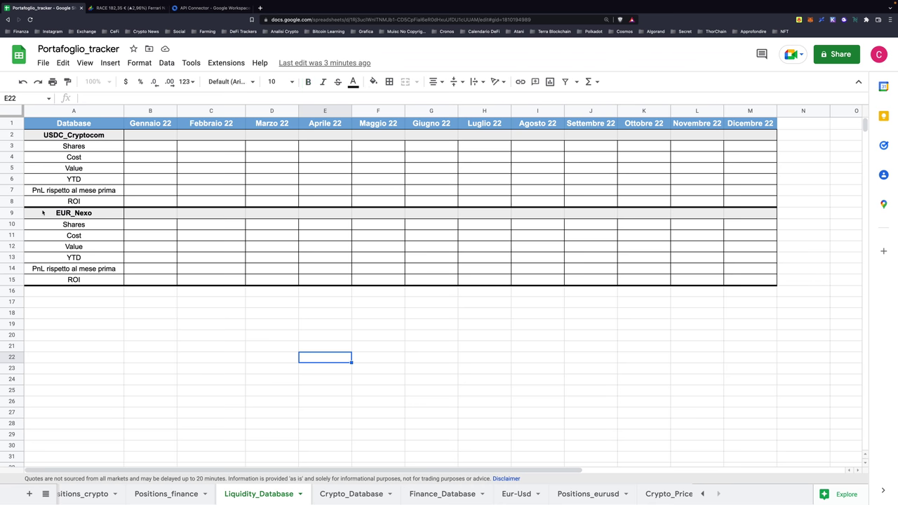
left_click_drag(42, 212, 737, 279)
key("ctrl+c")
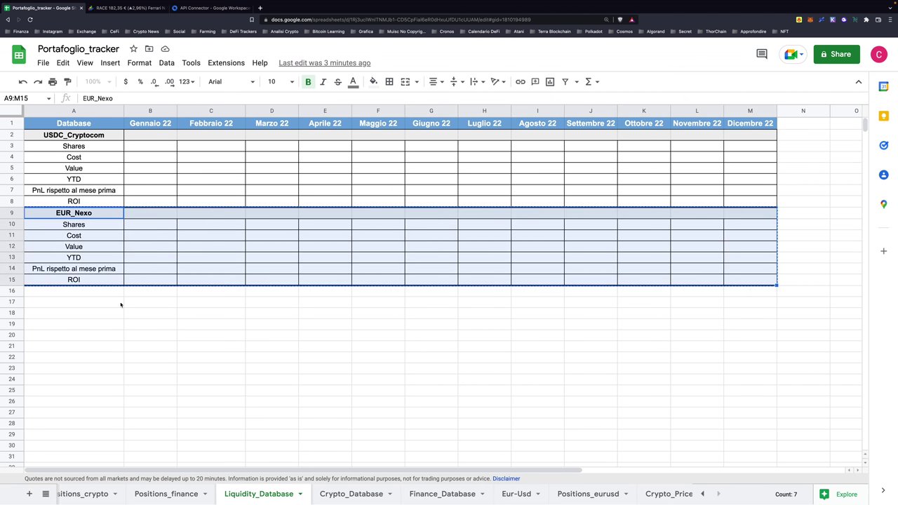
left_click(105, 291)
key("ctrl+v")
Step: Rename the duplicate's title to EURPinco, undo the duplicate, and go to Crypto_Database
left_click(284, 370)
left_click(96, 293)
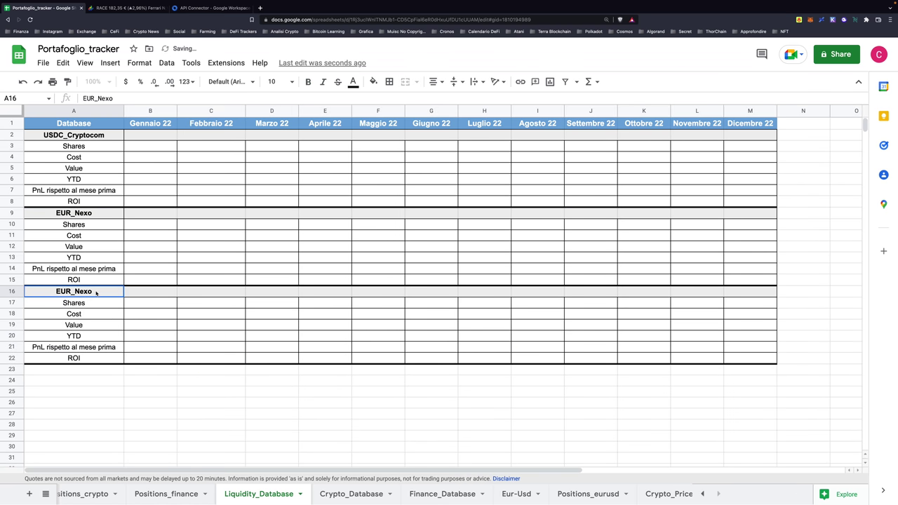
double_click(96, 292)
left_click_drag(94, 291, 75, 290)
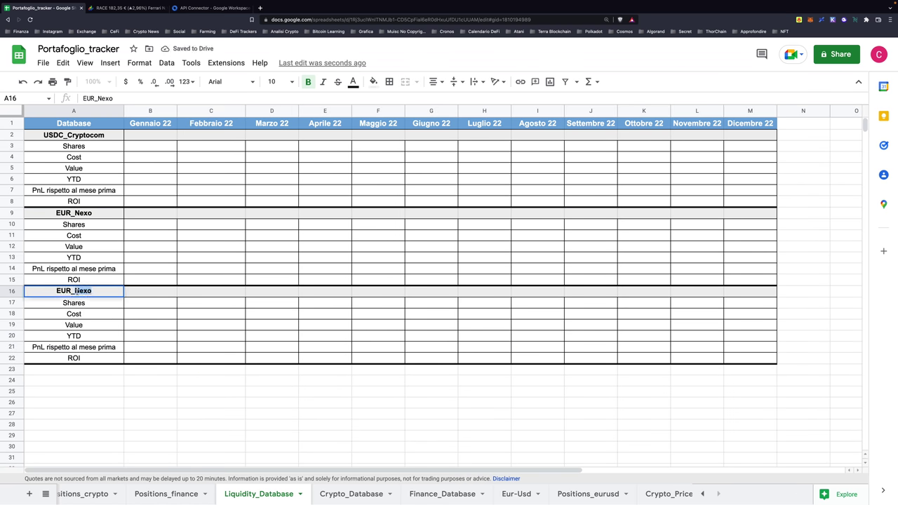
key("BackSpace")
key("BackSpace")
type("Pi")
key("Return")
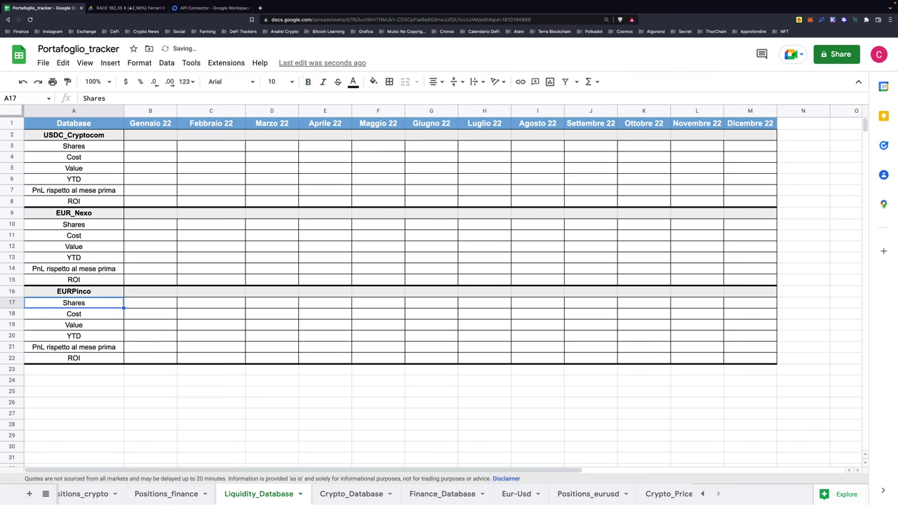
key("ctrl+z")
key("ctrl+z")
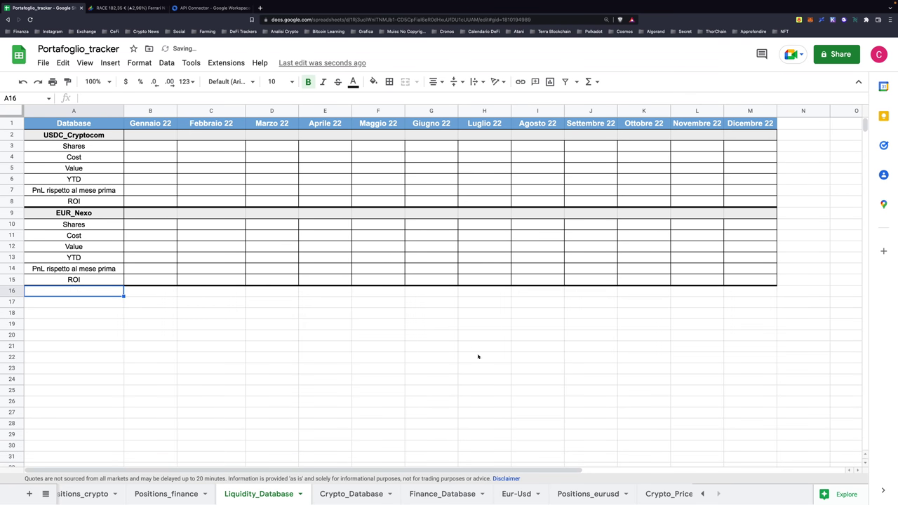
left_click(355, 493)
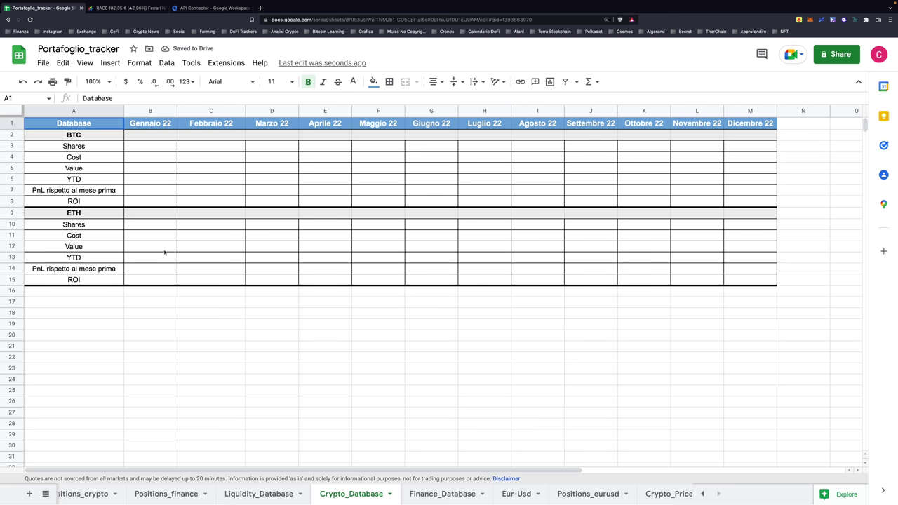
Step: Review the Finance_Database row labels: Shares, Cost, Value, YTD, PnL rispetto al mese prima, ROI
left_click(452, 494)
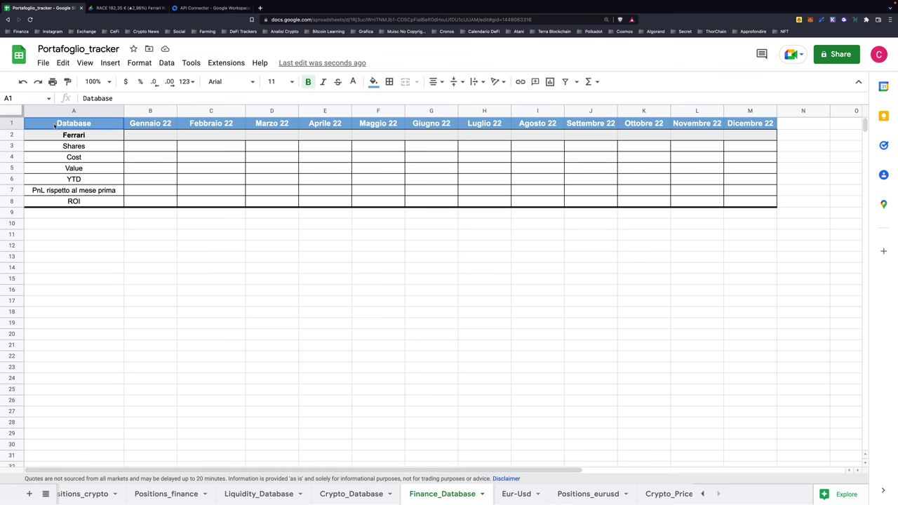
left_click(70, 147)
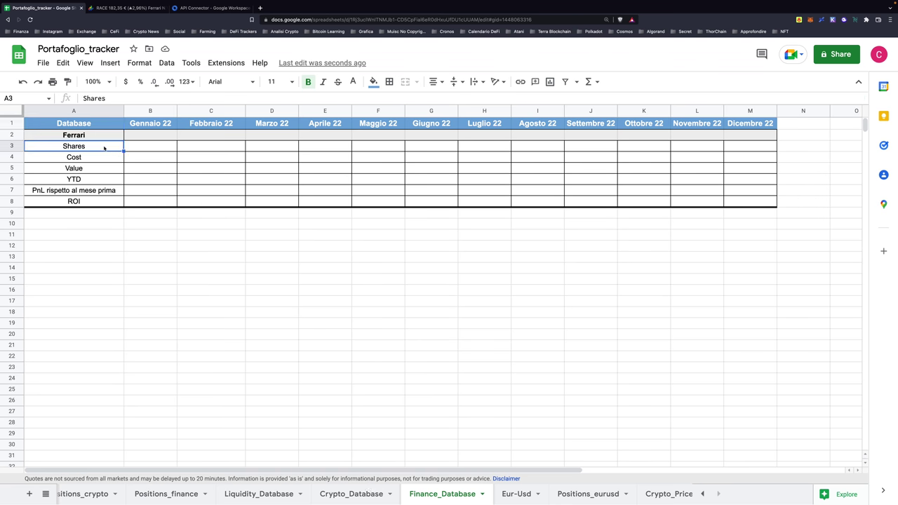
left_click(102, 157)
left_click(96, 169)
left_click(85, 179)
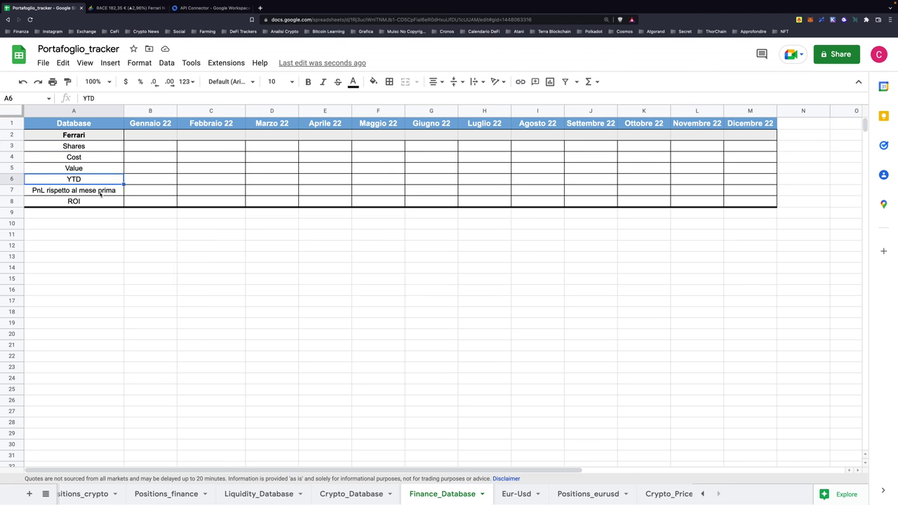
left_click(105, 191)
left_click(109, 201)
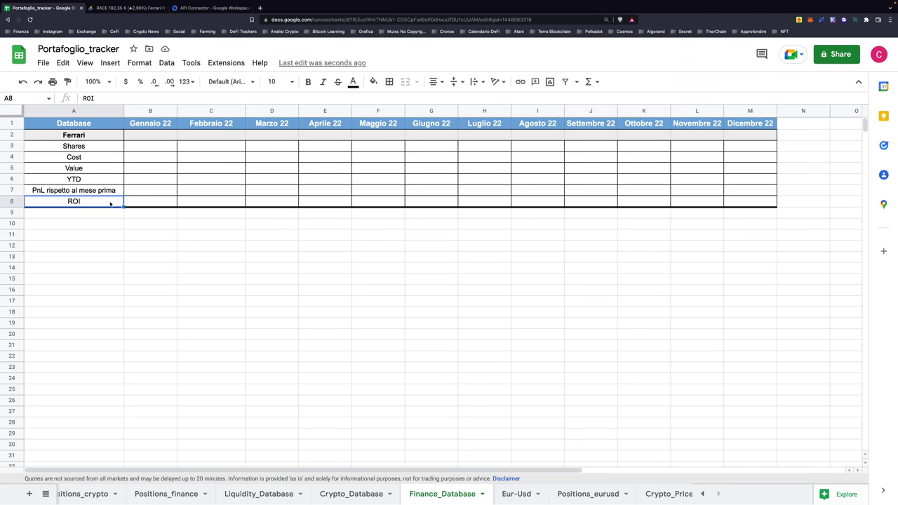
Step: Glance over Crypto_Database and Liquidity_Database, then go to the Eur-Usd sheet
left_click(351, 493)
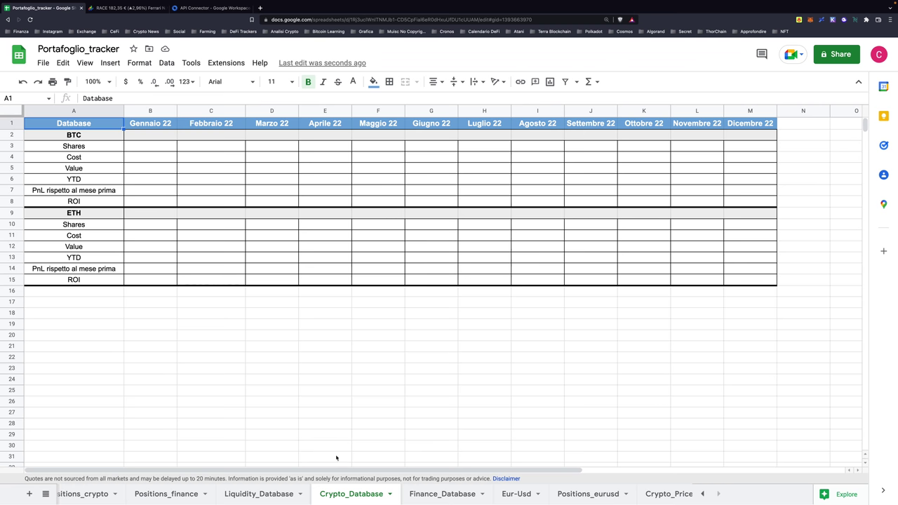
left_click(281, 493)
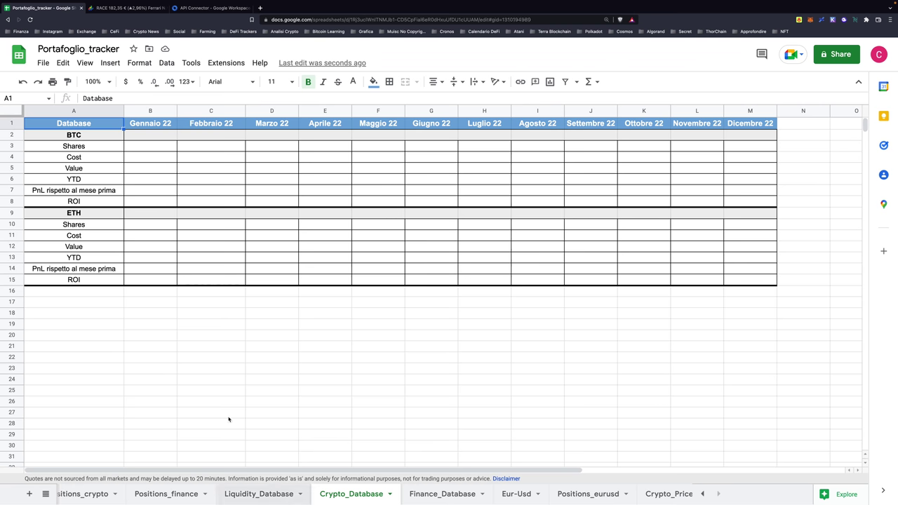
left_click(478, 436)
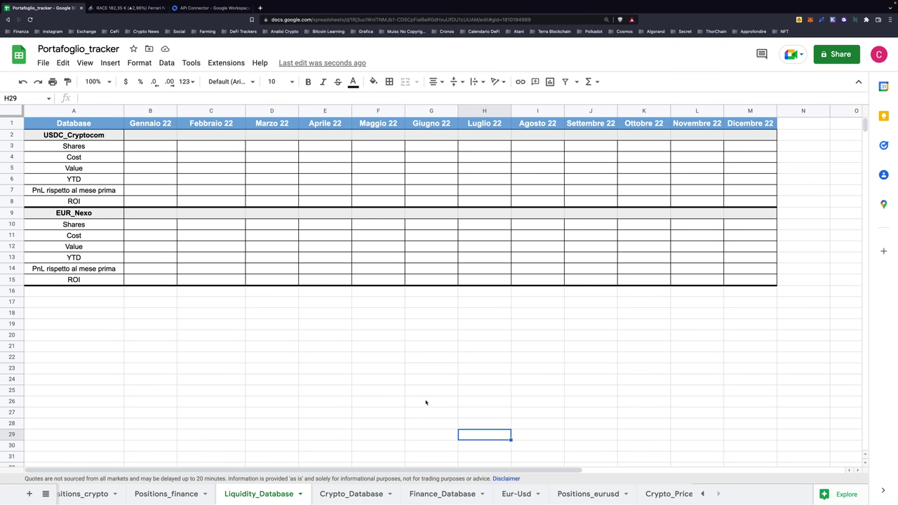
scroll(582, 495, "right", 1)
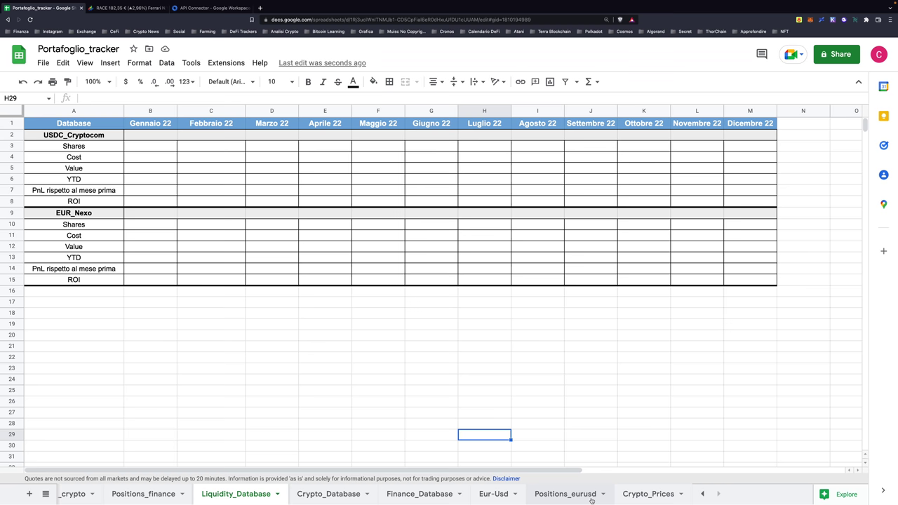
left_click(496, 494)
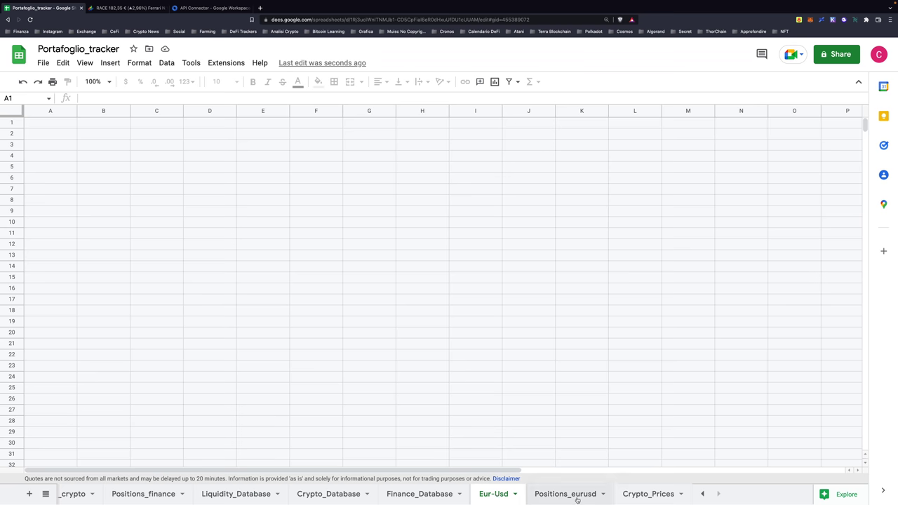
Step: Enter 20/05/2022, USD and the amount 1269.47 in row 3 of the Eur-Usd table
left_click(50, 148)
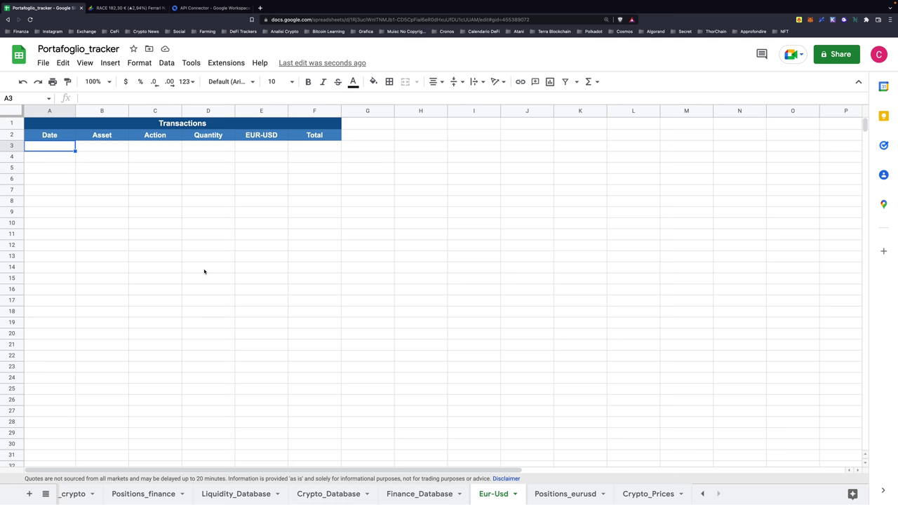
type("20/05")
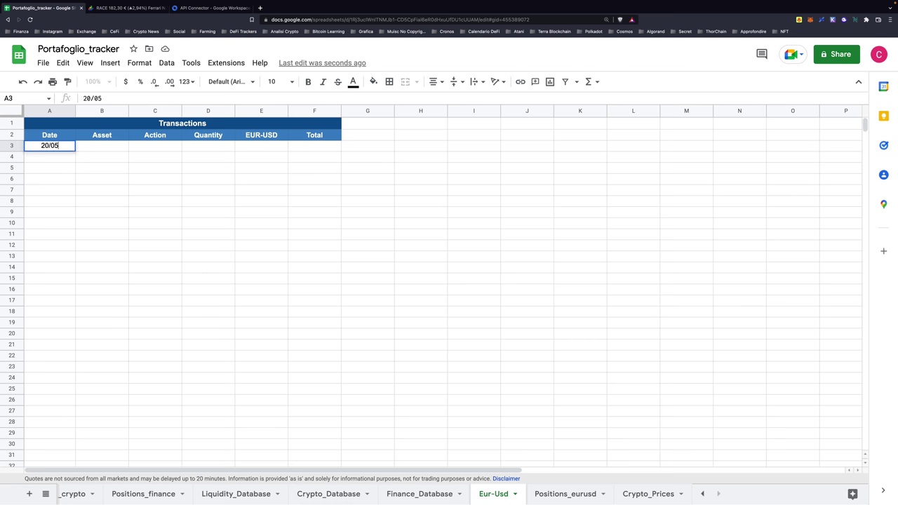
type("/2022")
key("Tab")
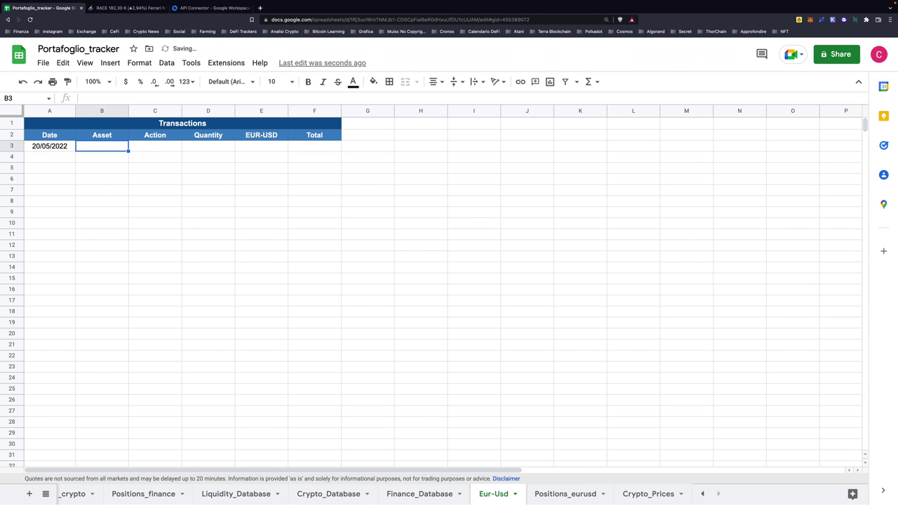
type("USD")
key("Tab")
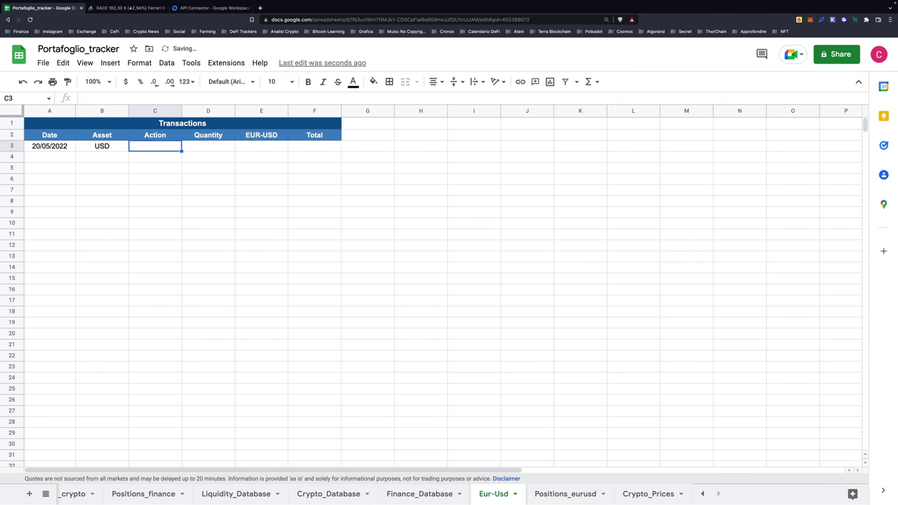
type("1247")
key("BackSpace")
key("BackSpace")
type("69.")
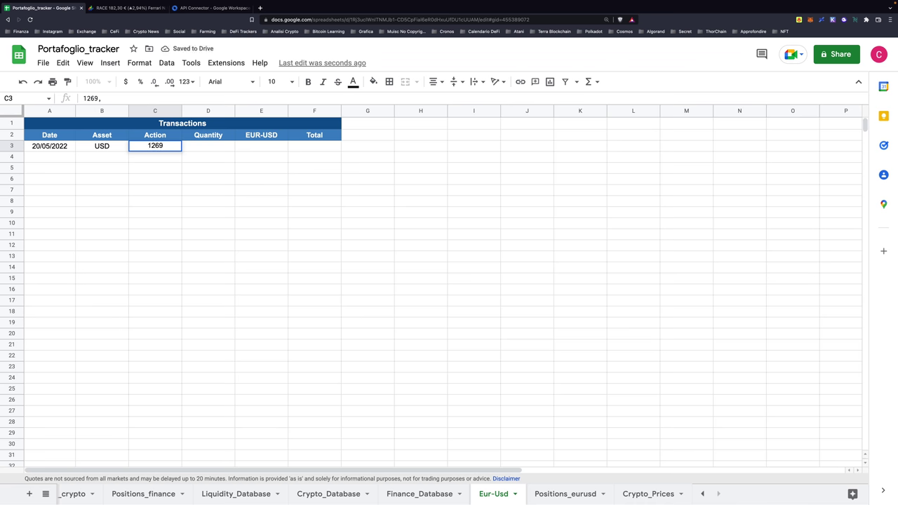
type("47")
key("Tab")
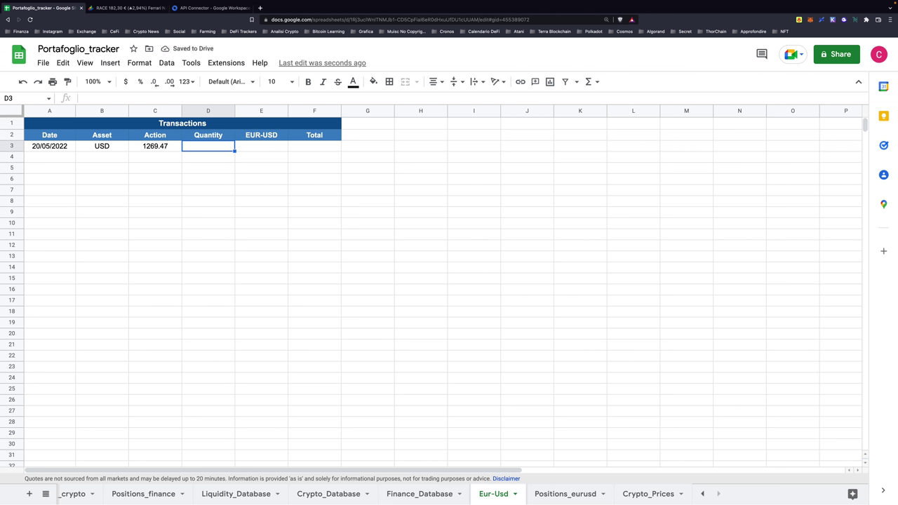
Step: Put 1269.47 in Quantity D3, set Action to Buy and the EUR-USD rate to 1.06
left_click(155, 145)
key("ctrl+c")
key("Right")
key("ctrl+v")
key("Left")
type("Buy")
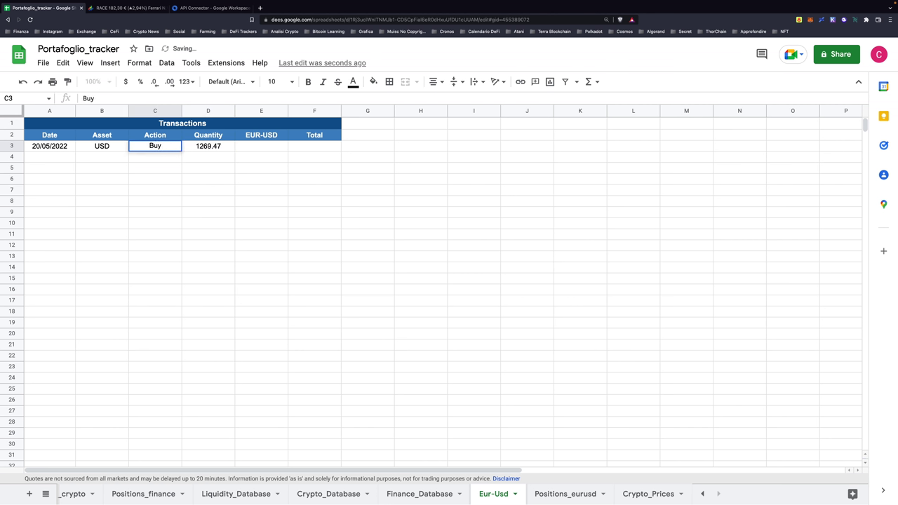
left_click(261, 145)
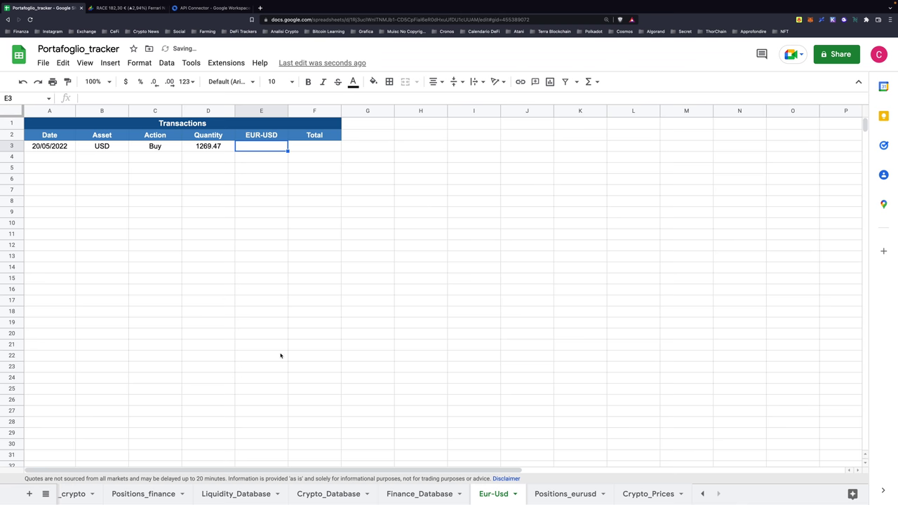
type("1.06")
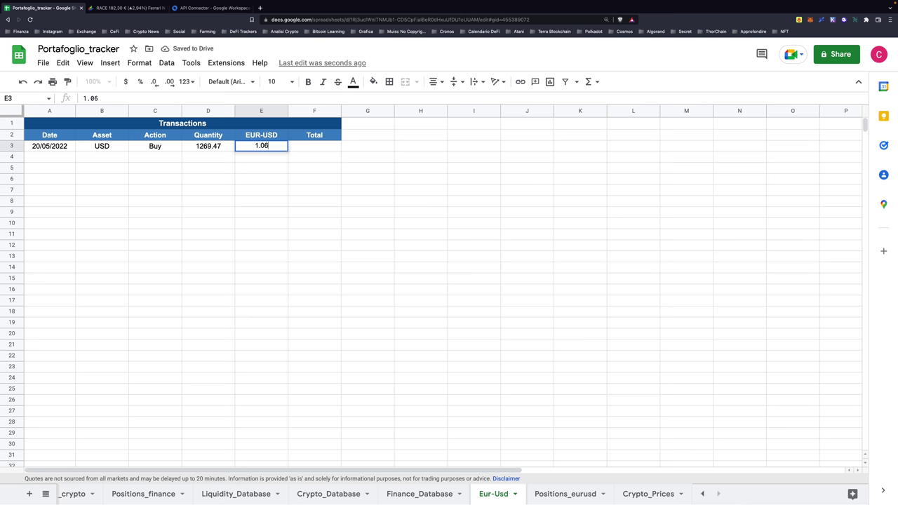
key("Tab")
Step: Set the F3 Total formula to =D3/E3, giving €1,197.61
type("=D3*E3")
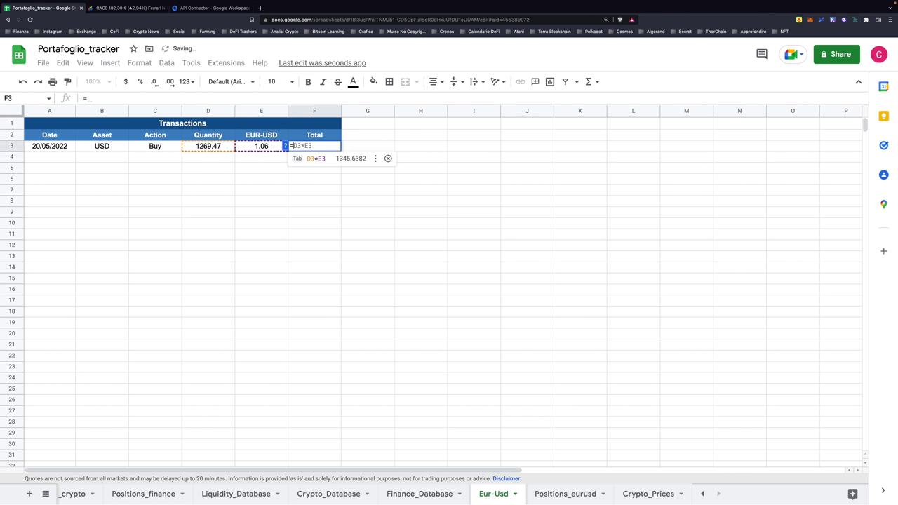
key("ctrl+Return")
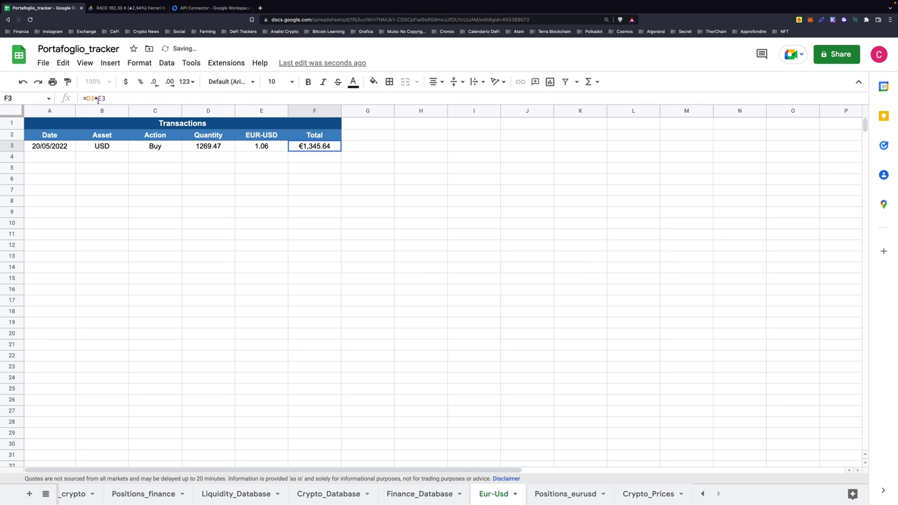
left_click(96, 99)
key("BackSpace")
type("/")
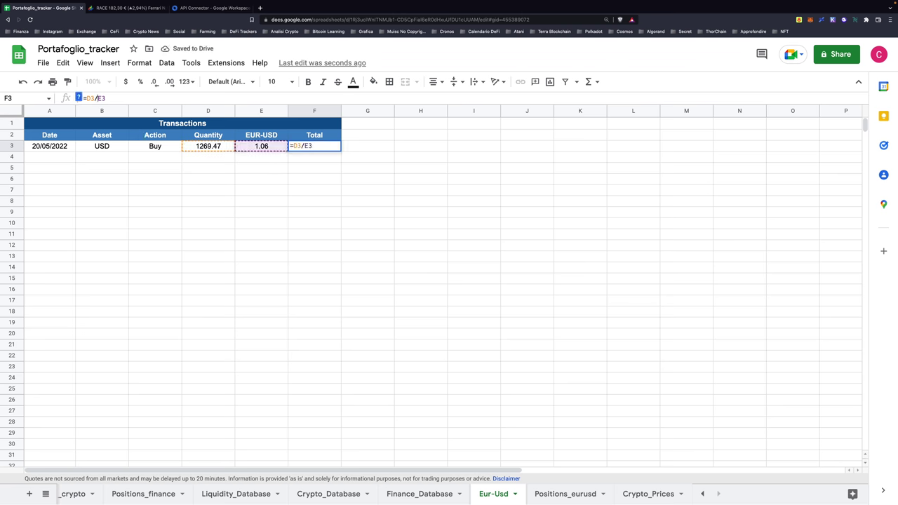
key("Return")
left_click(364, 171)
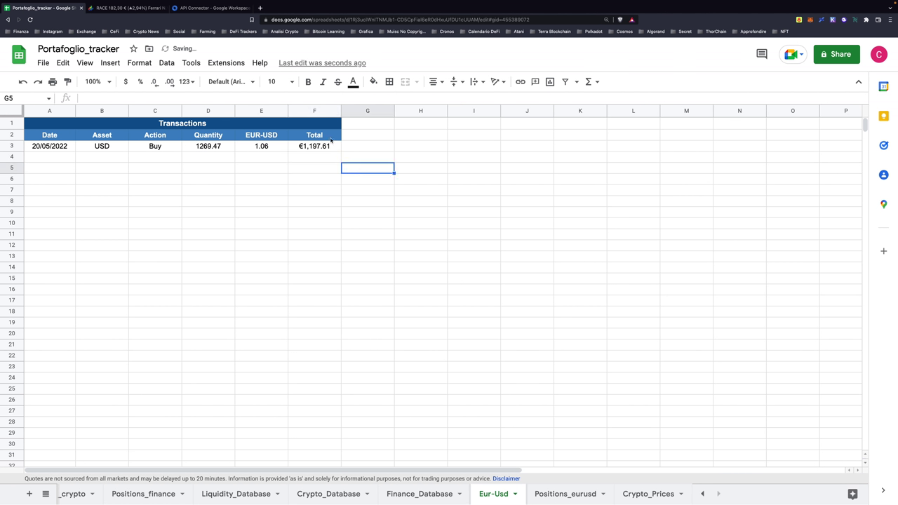
left_click(561, 496)
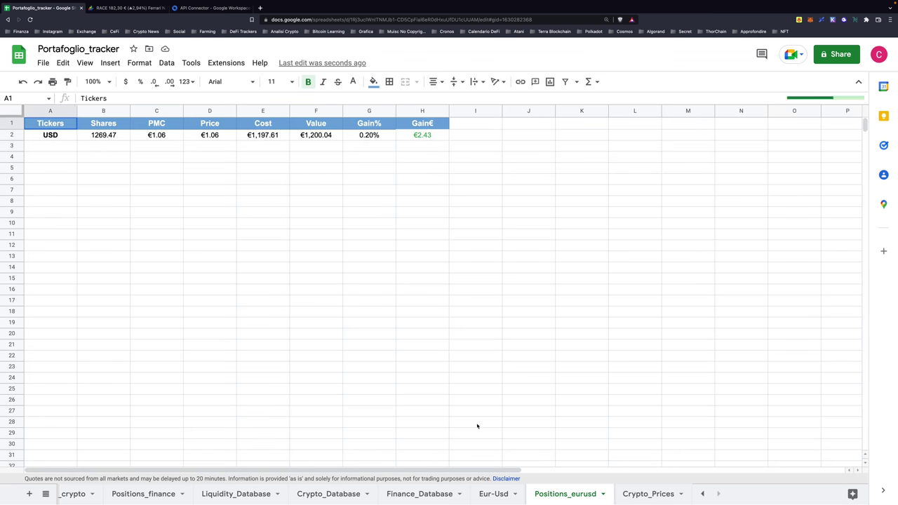
left_click(86, 158)
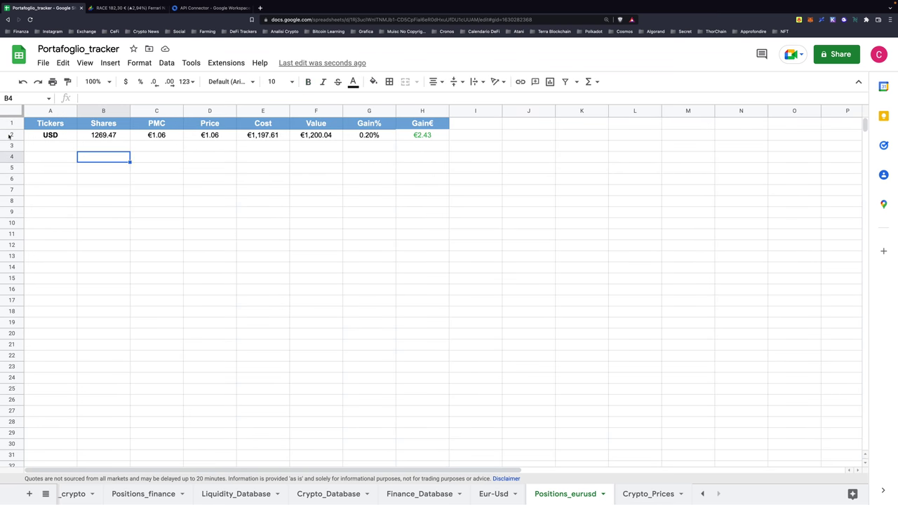
left_click(11, 135)
left_click(263, 245)
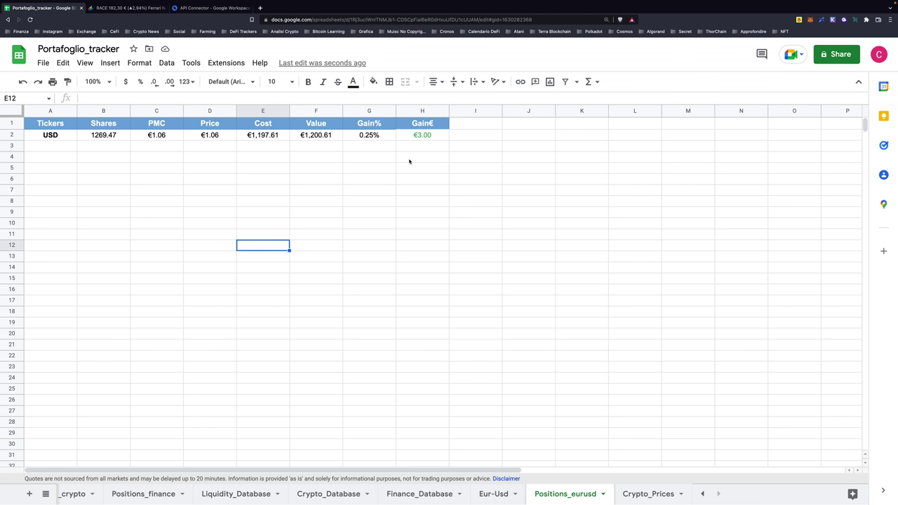
left_click_drag(455, 140, 425, 136)
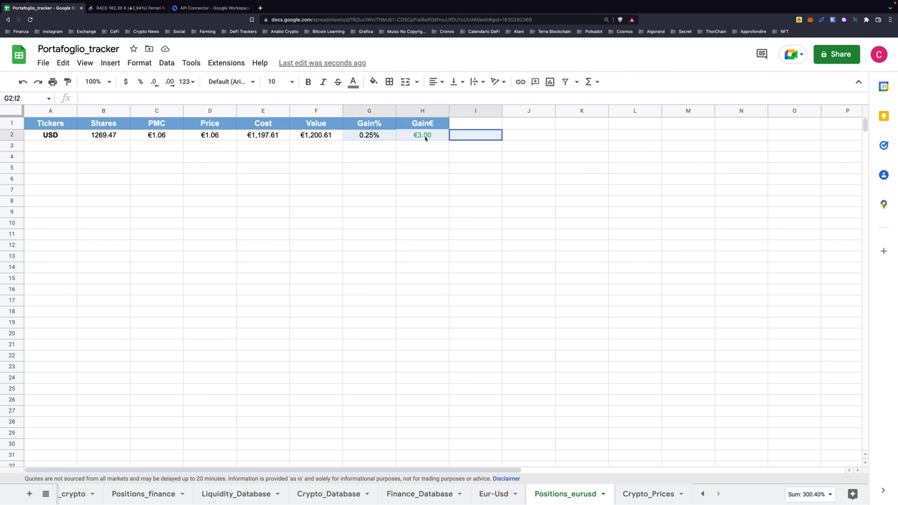
left_click(450, 173)
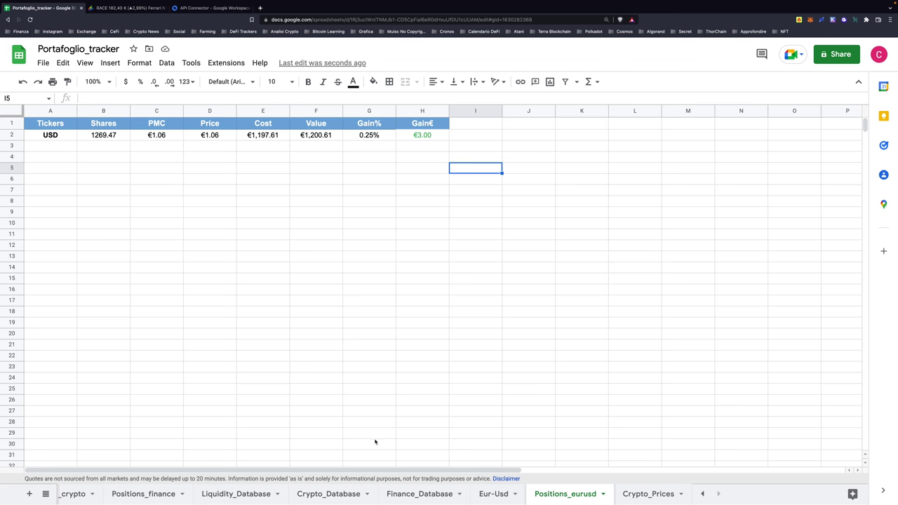
left_click(494, 495)
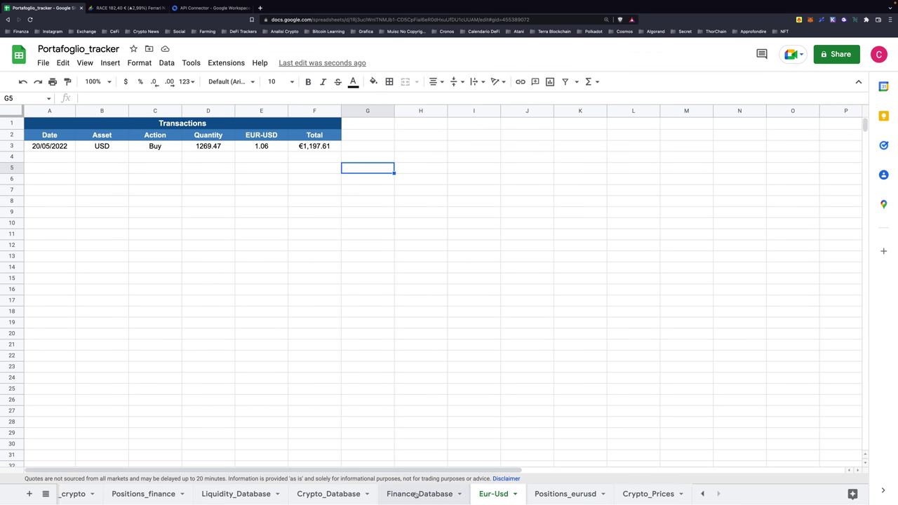
scroll(421, 494, "up", 10)
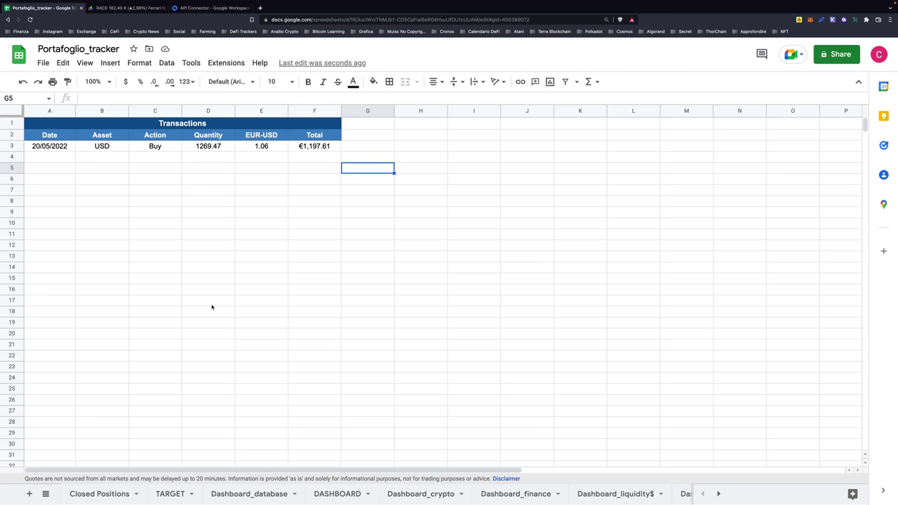
Step: On the TARGET sheet, sum the target amounts in I10:J23, then scroll along the sheet tabs
left_click(172, 496)
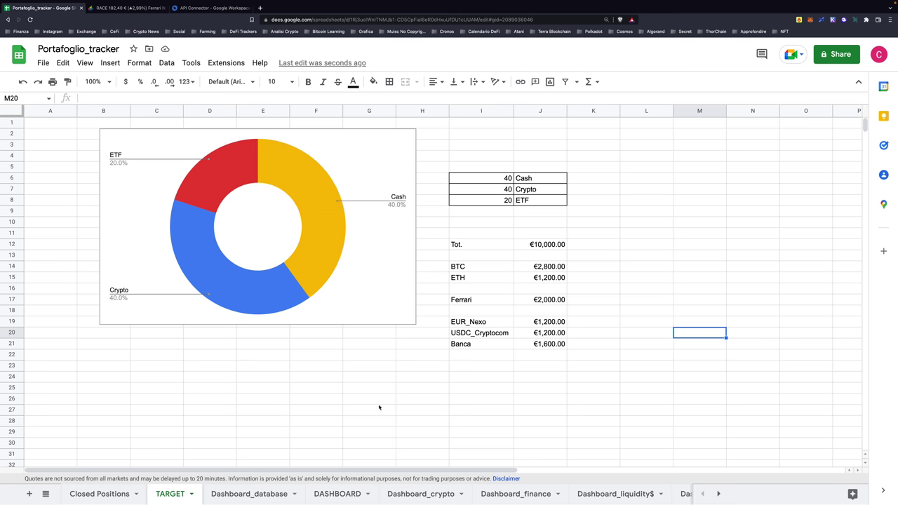
left_click_drag(538, 366, 472, 223)
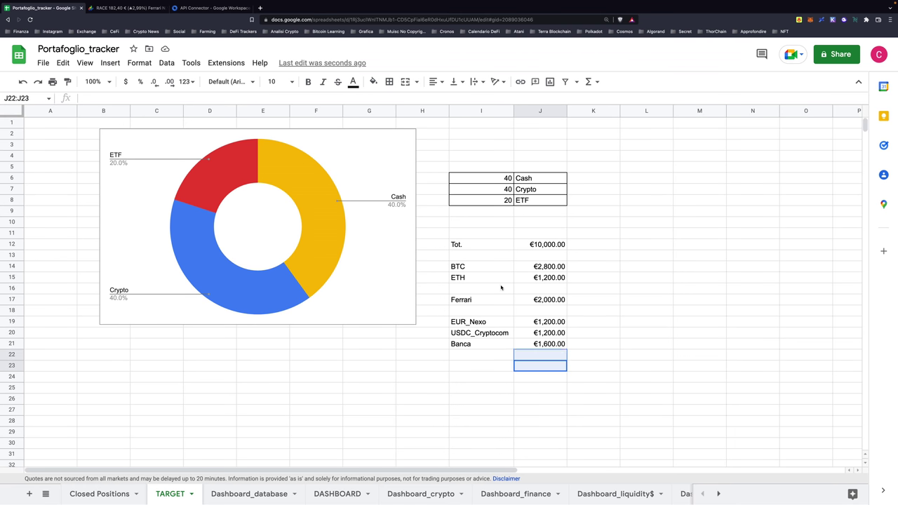
left_click(640, 291)
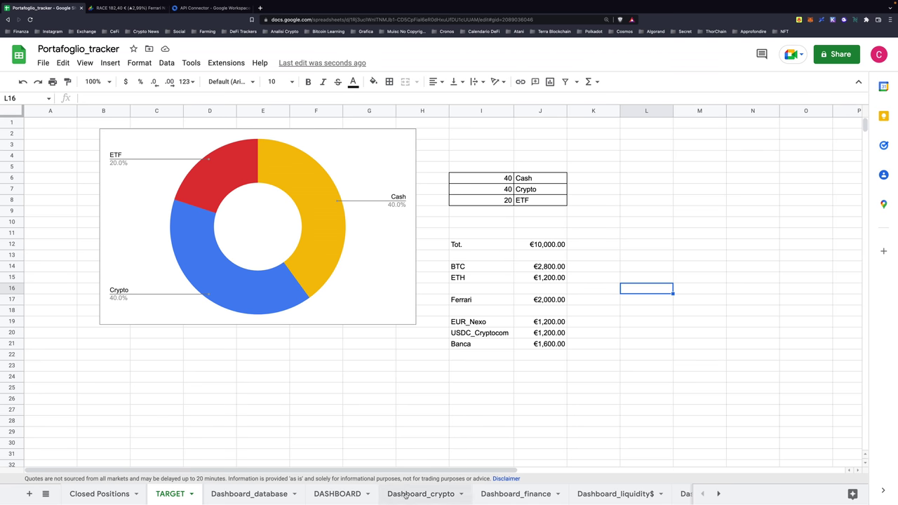
scroll(392, 495, "right", 2)
scroll(405, 495, "right", 3)
scroll(405, 495, "right", 3)
scroll(410, 495, "right", 3)
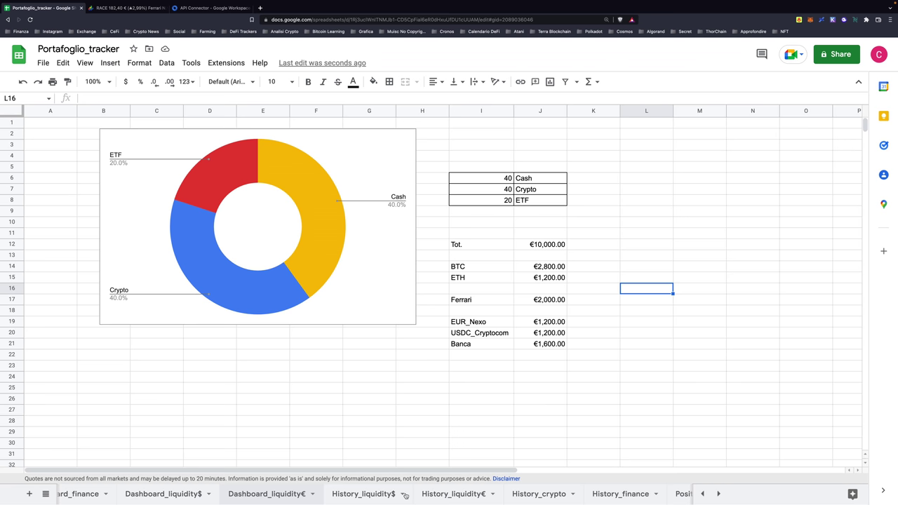
scroll(411, 495, "right", 1)
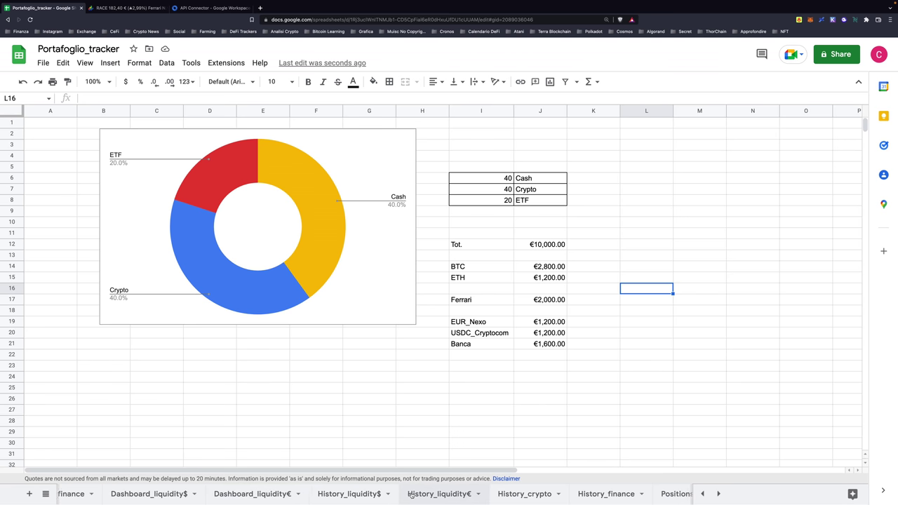
scroll(406, 496, "right", 1)
scroll(403, 495, "right", 1)
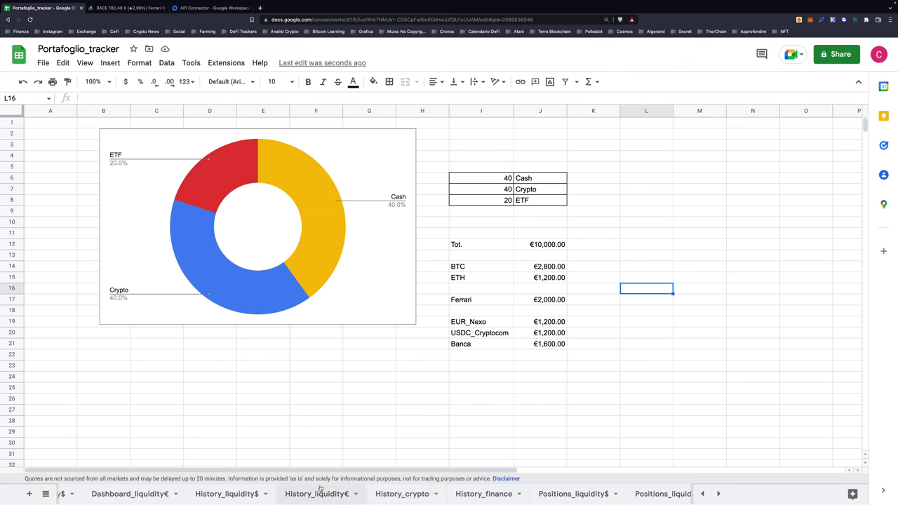
Step: Browse History_liquidity$, History_liquidity€, History_crypto and History_finance, ending back on History_liquidity$
left_click(228, 493)
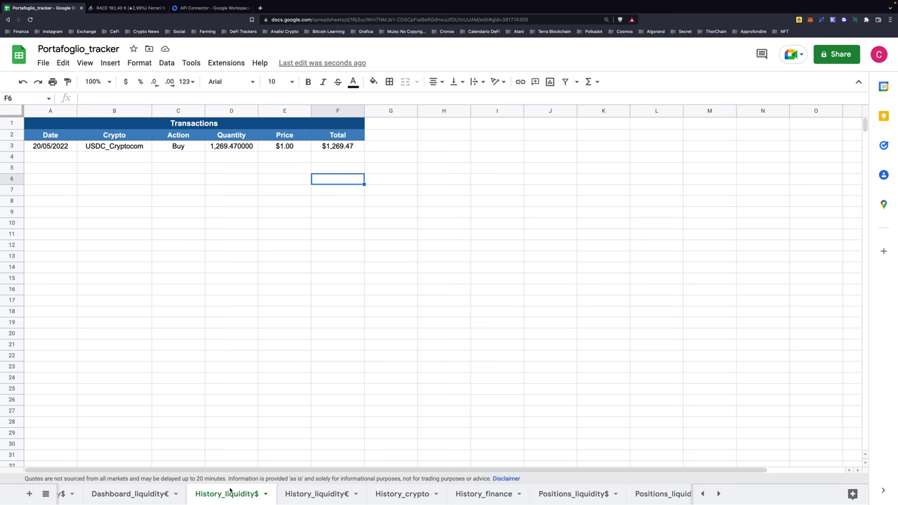
left_click(262, 435)
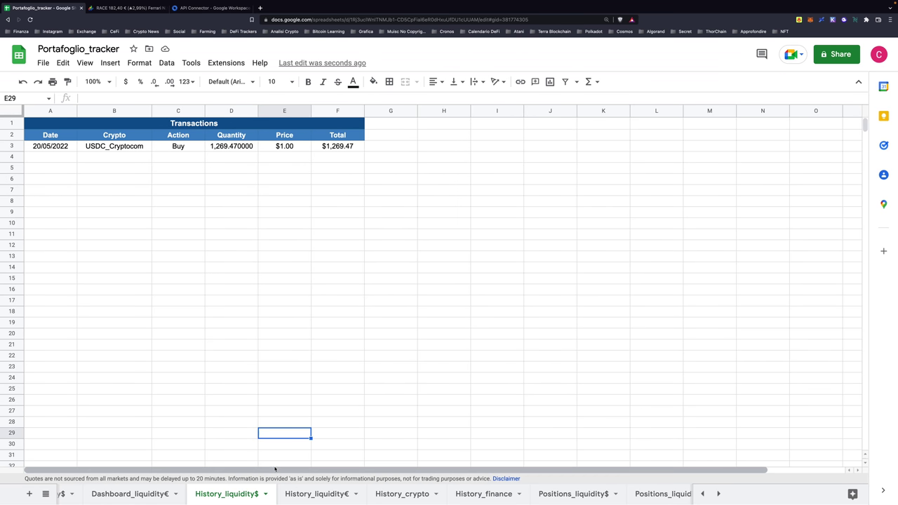
left_click(308, 495)
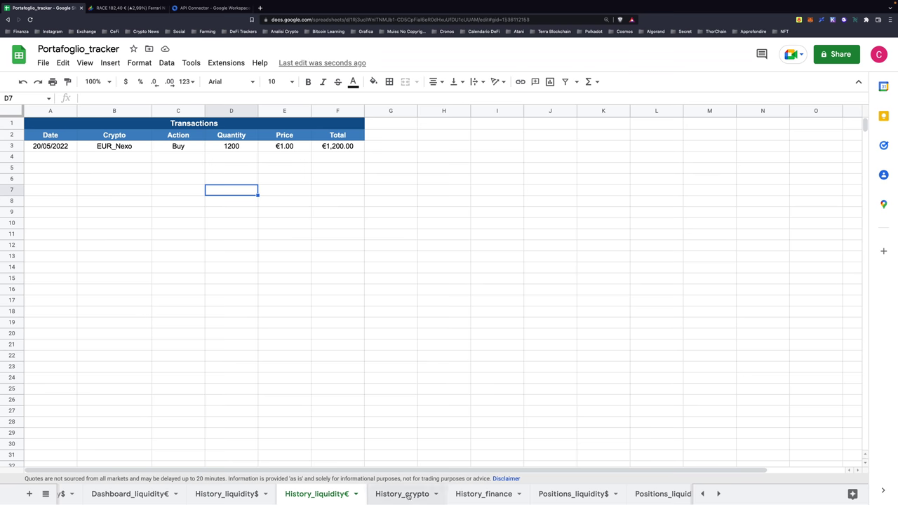
left_click(408, 495)
left_click(470, 494)
left_click(381, 494)
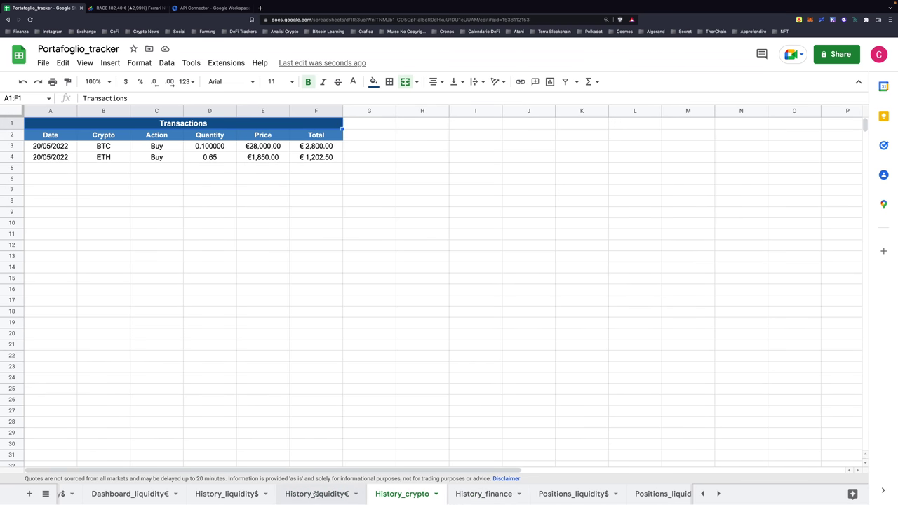
left_click(316, 495)
left_click(227, 494)
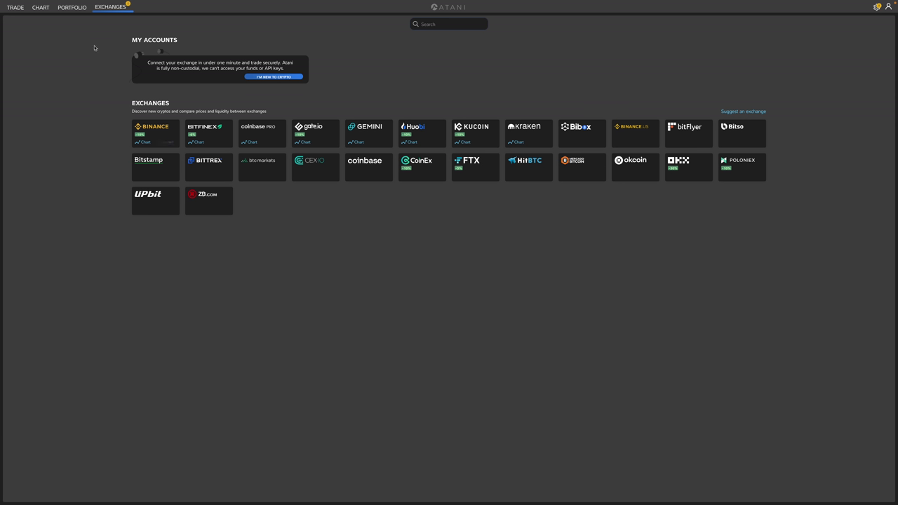
Step: Switch Atani to its PORTFOLIO view showing trades, holdings and taxes
left_click(70, 8)
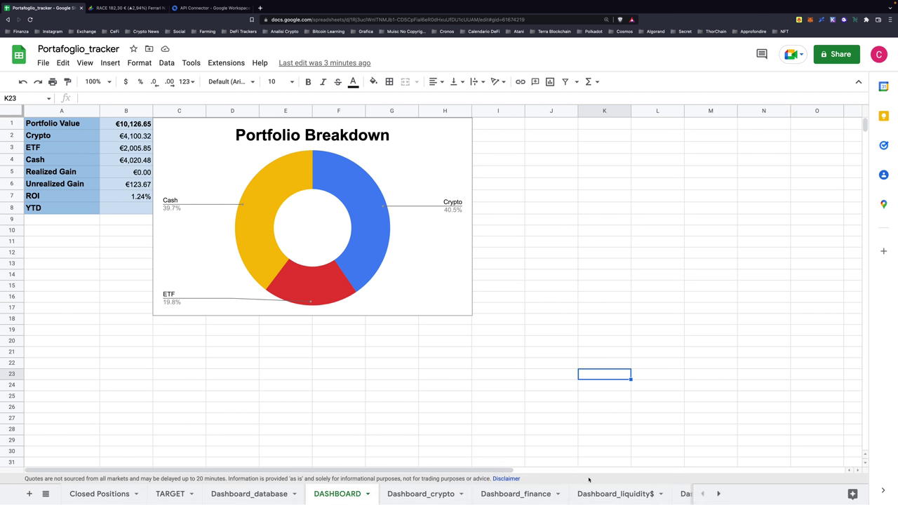
scroll(588, 491, "right", 5)
left_click(570, 493)
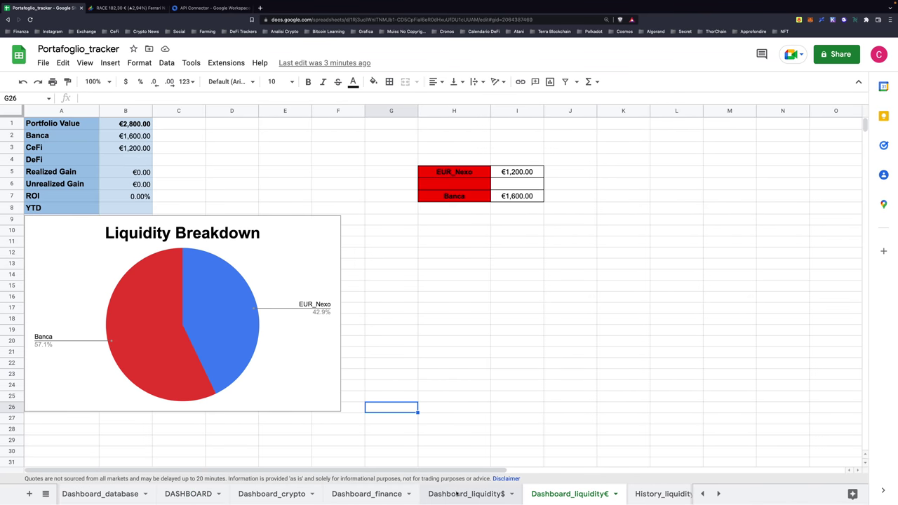
left_click(457, 494)
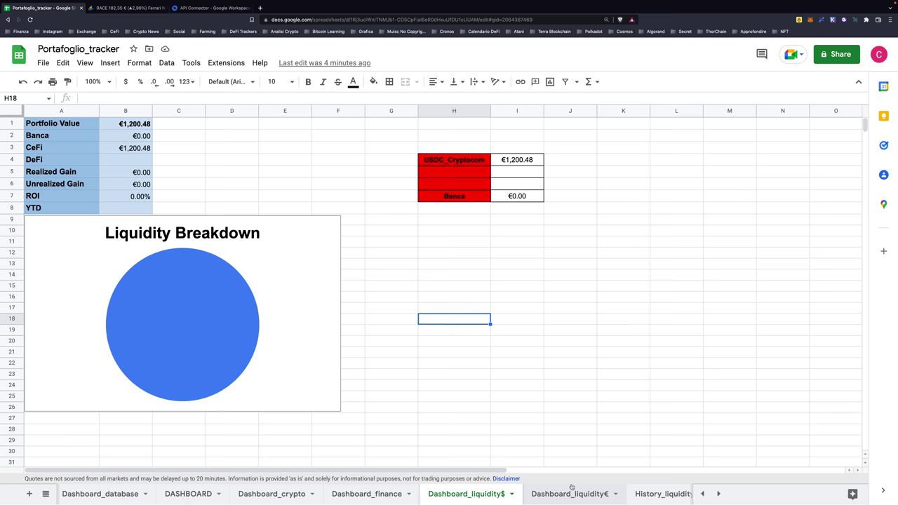
mouse_move(528, 220)
left_mouse_down()
mouse_move(456, 160)
mouse_move(522, 200)
left_mouse_up()
left_click(462, 160)
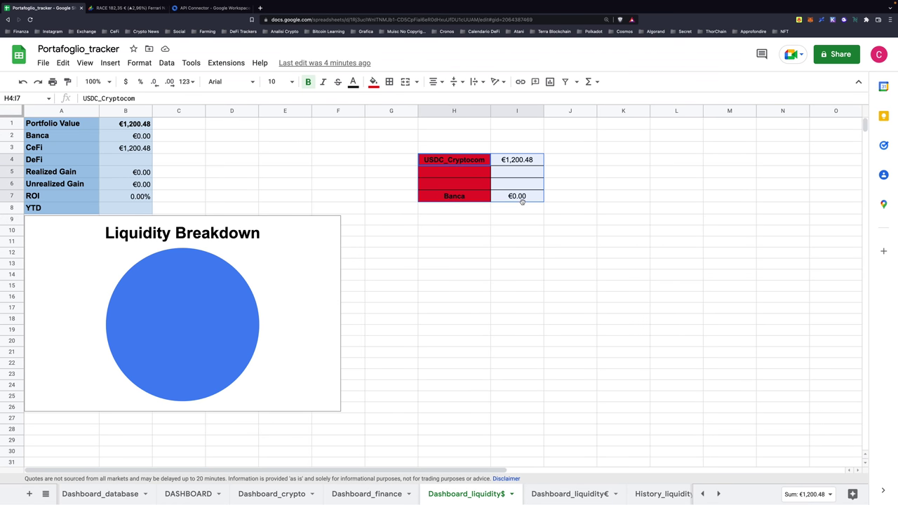
left_click(565, 262)
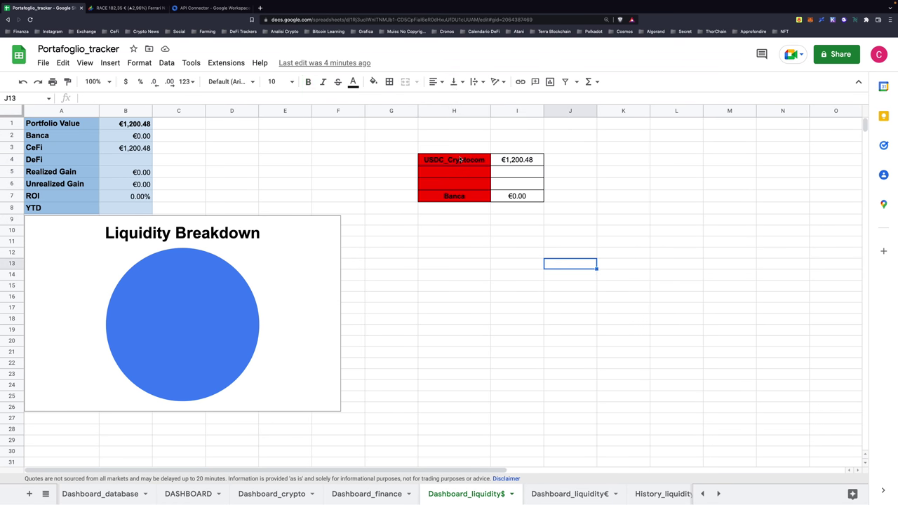
left_click(564, 493)
left_click_drag(457, 172, 526, 197)
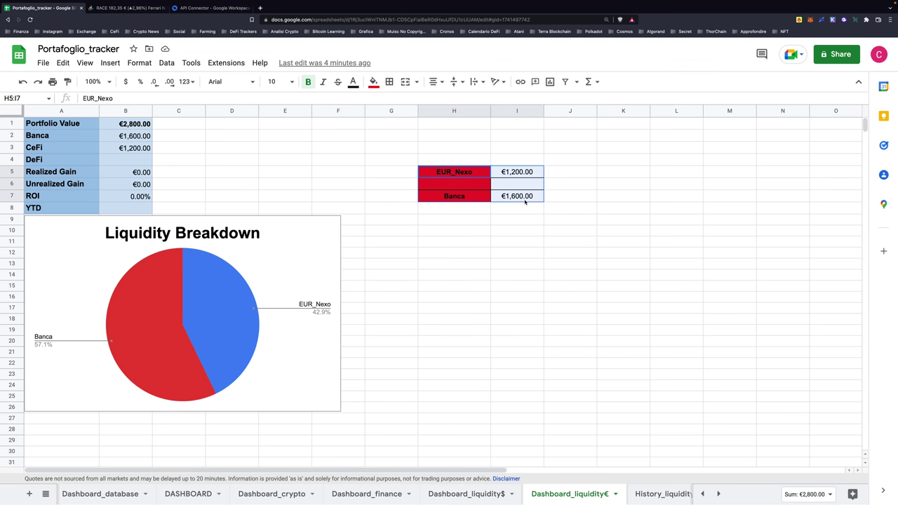
left_click(621, 262)
left_click(533, 196)
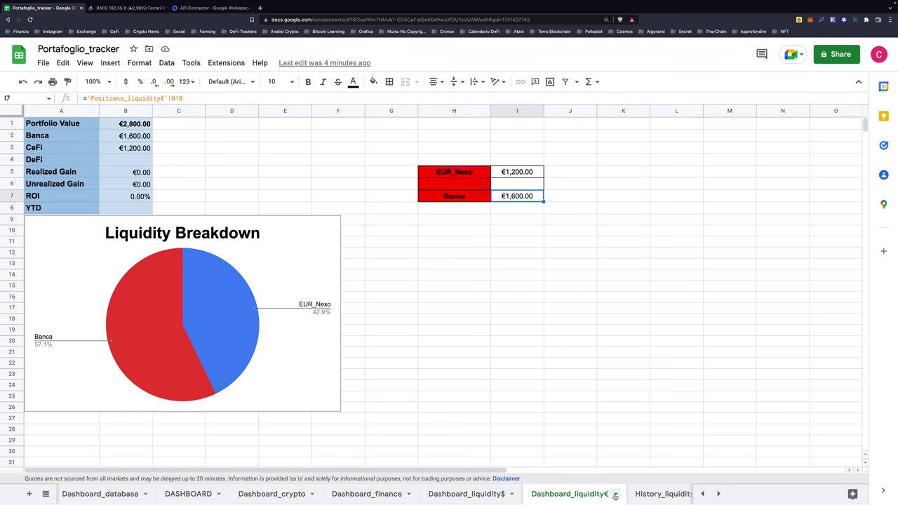
scroll(610, 494, "right", 3)
scroll(561, 494, "right", 3)
scroll(539, 494, "right", 3)
Step: Compare the liquidity summaries in columns M:N of Positions_liquidity€ and Positions_liquidity$
left_click(538, 494)
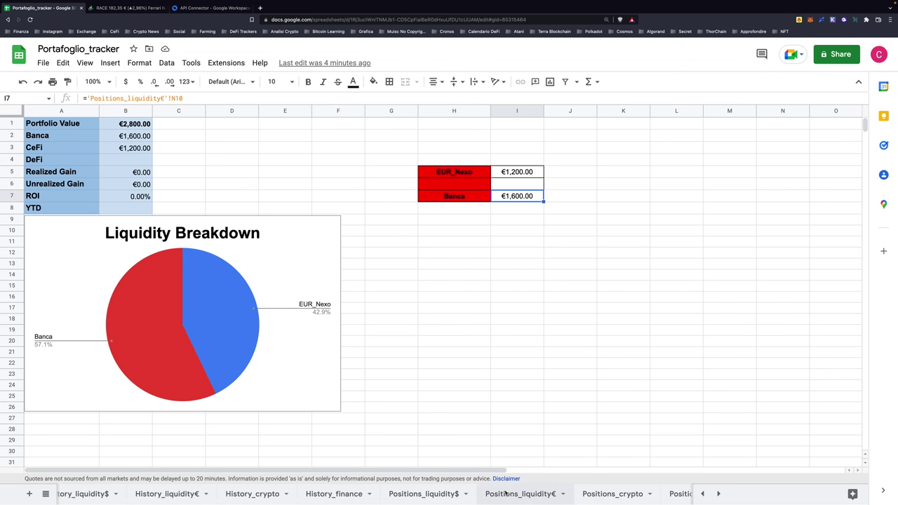
left_click_drag(798, 251, 710, 156)
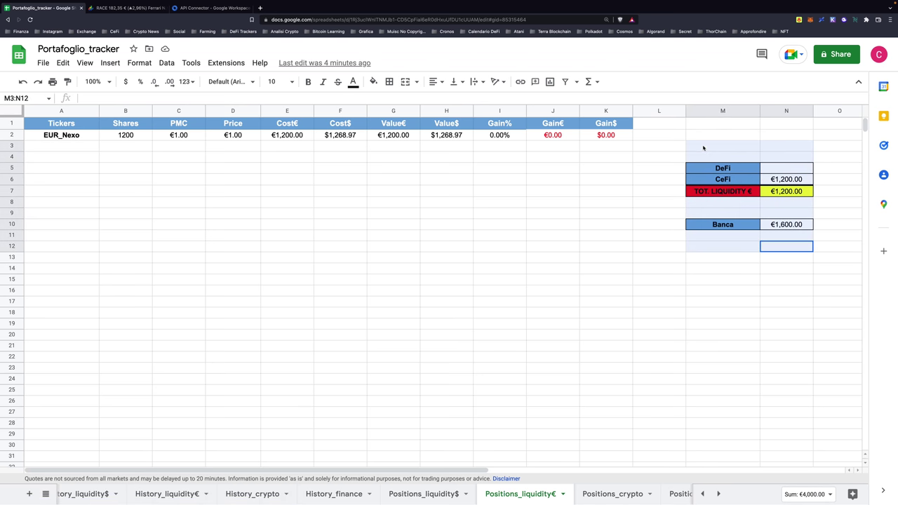
left_click_drag(786, 247, 708, 156)
left_click(424, 493)
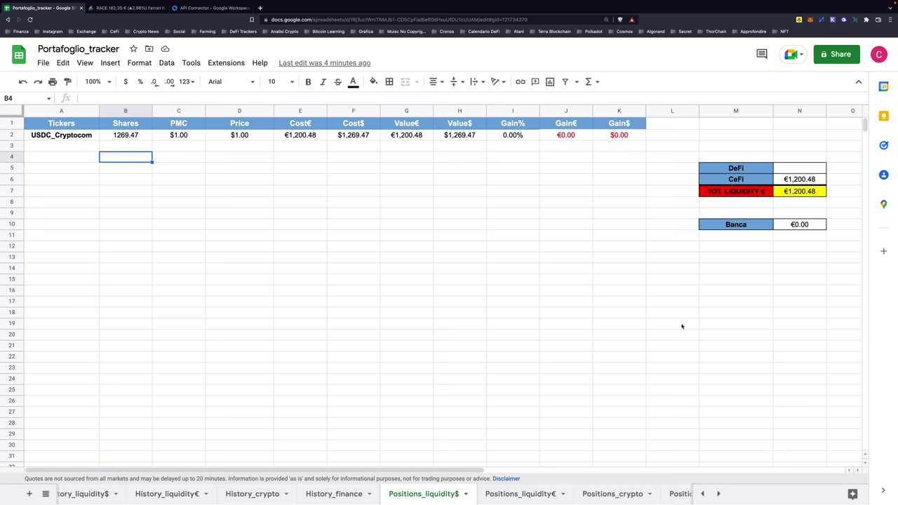
left_click_drag(799, 260, 708, 126)
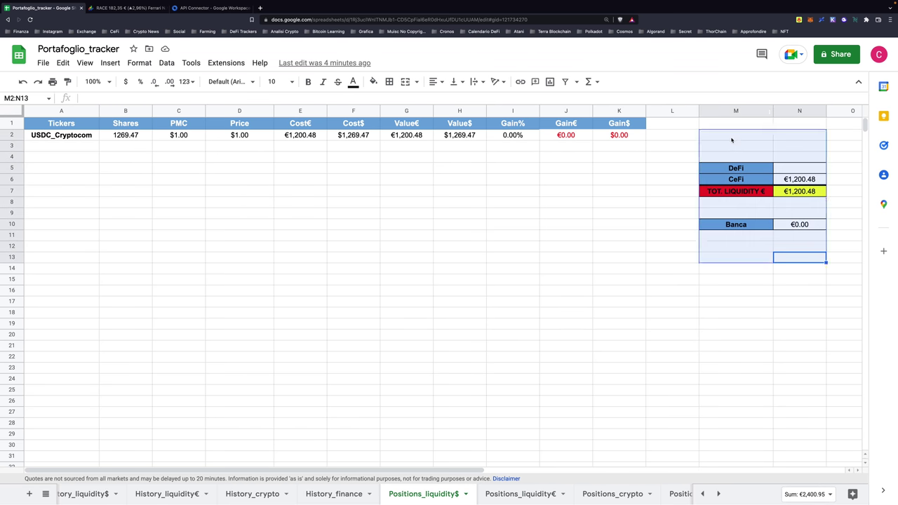
left_click(789, 310)
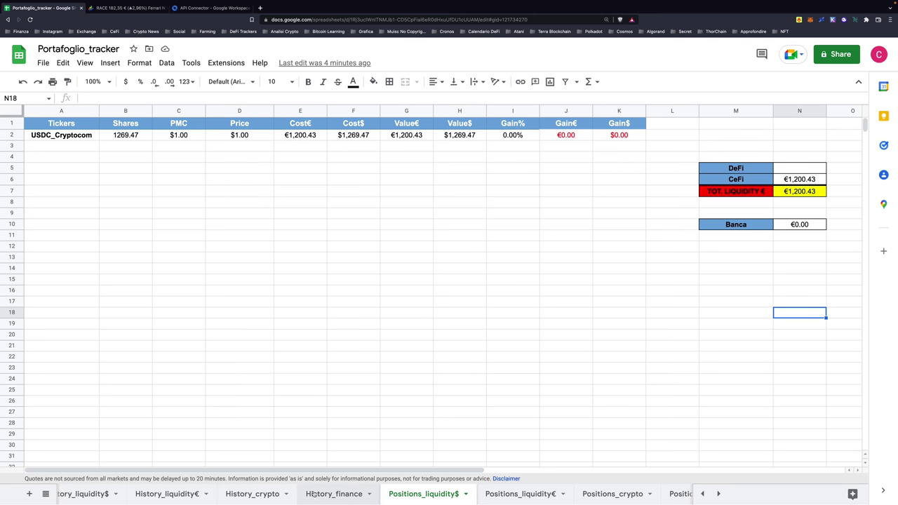
scroll(319, 494, "left", 2)
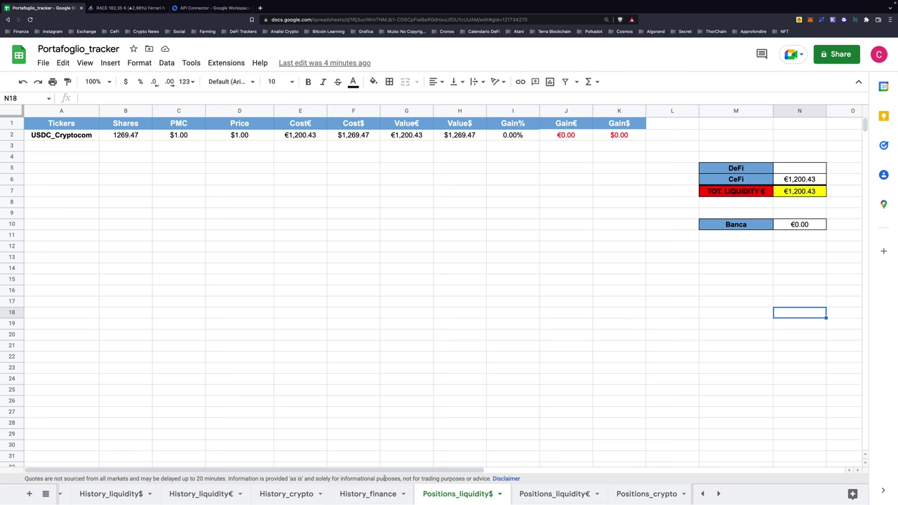
scroll(358, 498, "left", 5)
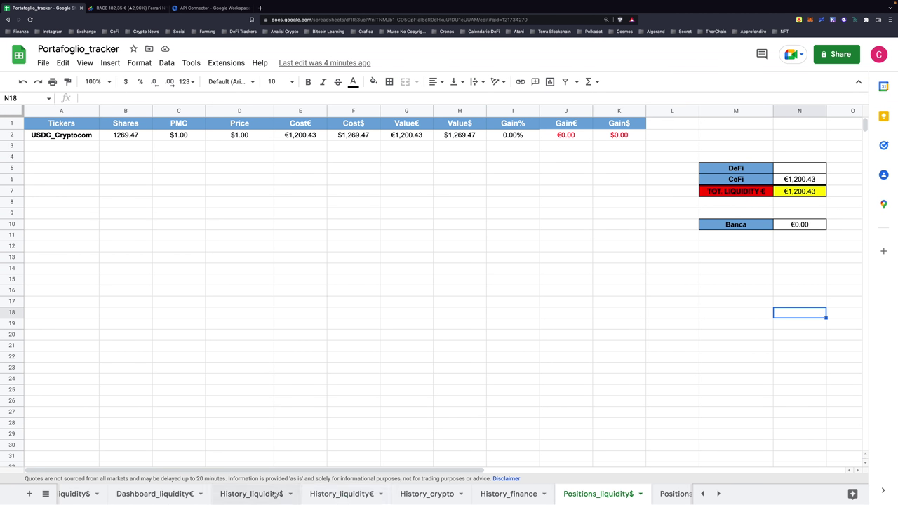
Step: Enter 20/05/2022, USDC_Cryptocom, Buy, quantity 10 and price 0 in History_liquidity$ row 4
left_click(242, 495)
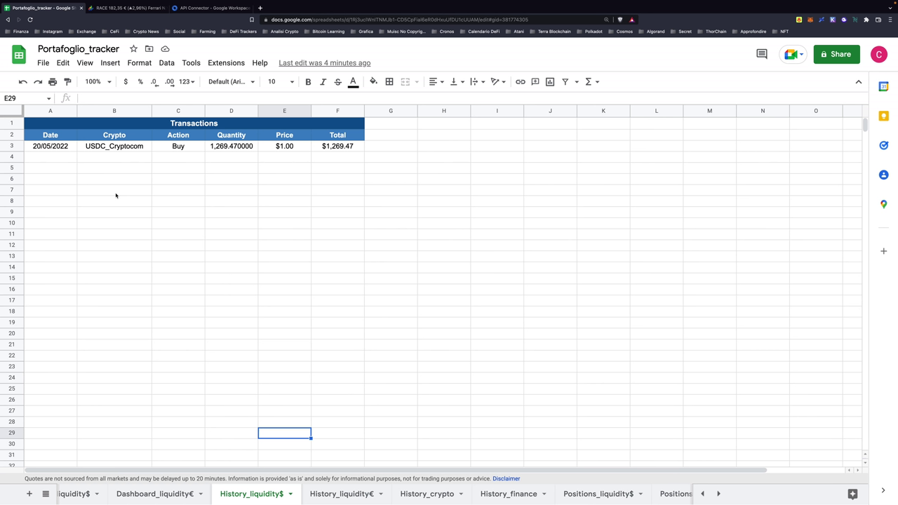
left_click(59, 160)
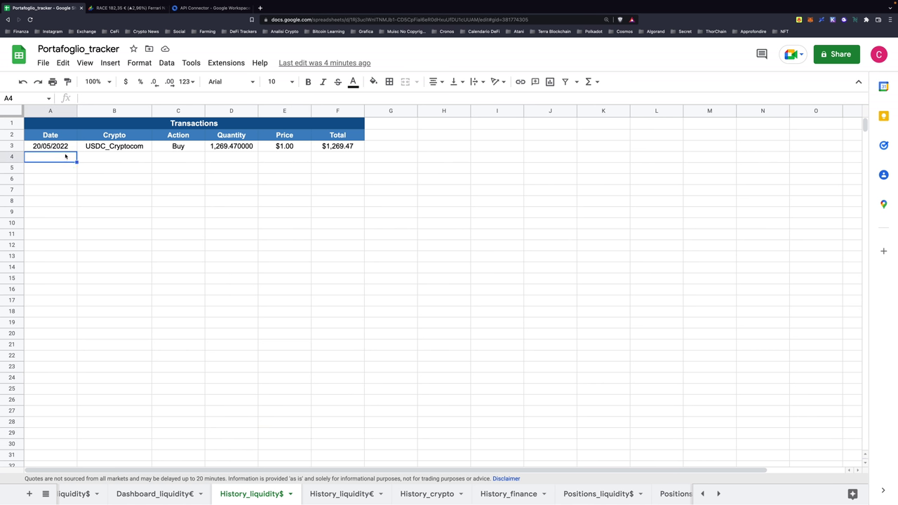
type("20/")
type("05/2022")
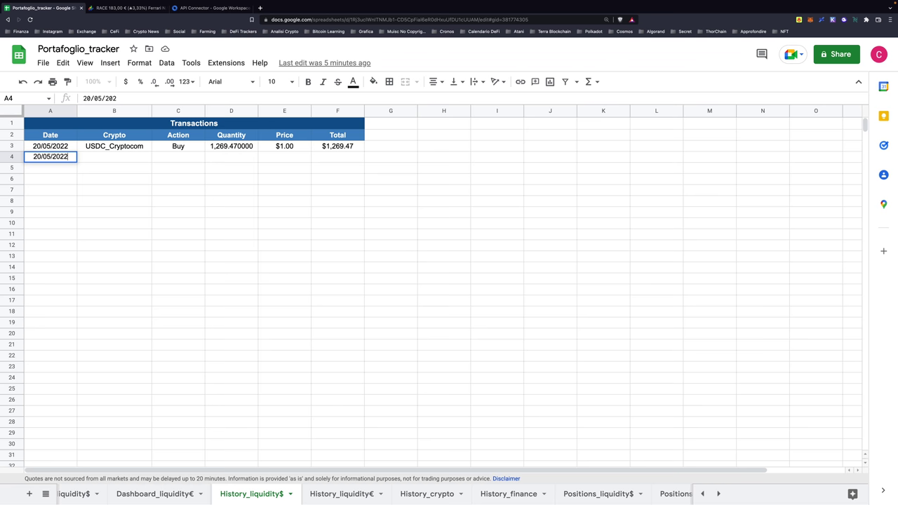
key("Tab")
type("U")
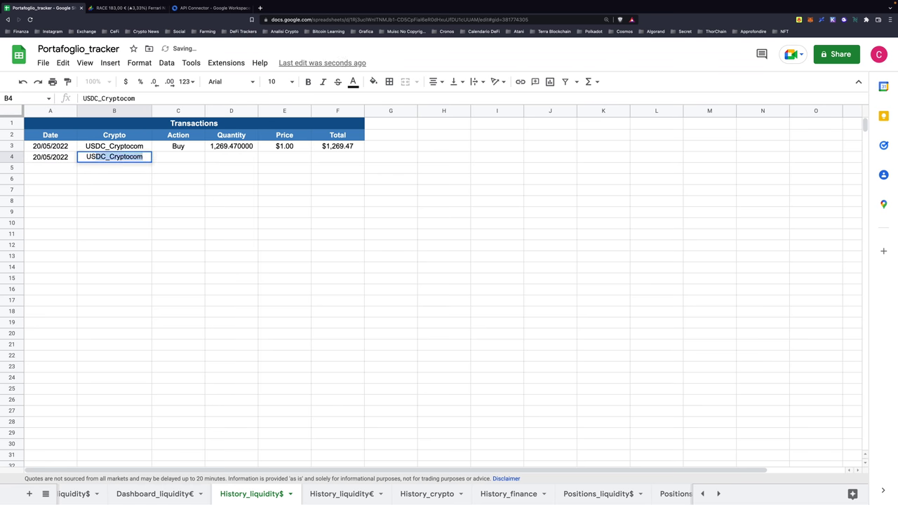
type("SDC_Cryp")
type("tocom")
key("Tab")
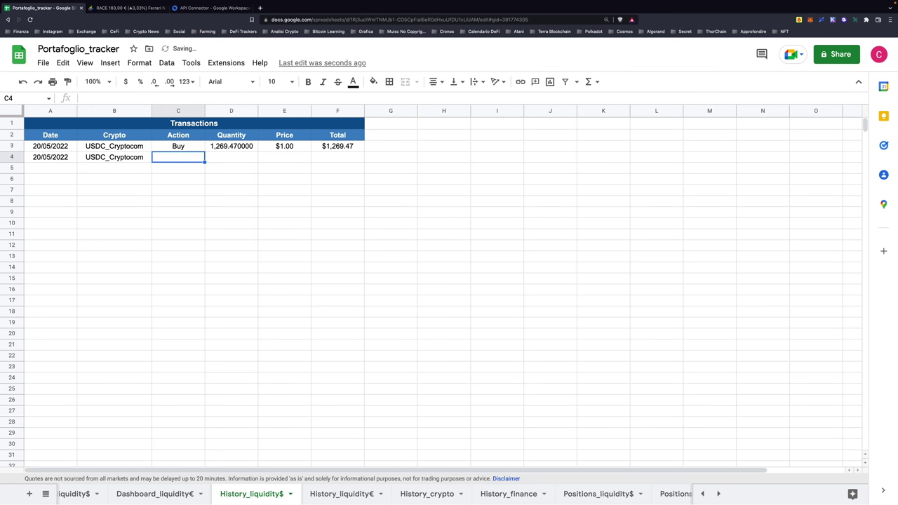
type("Buy")
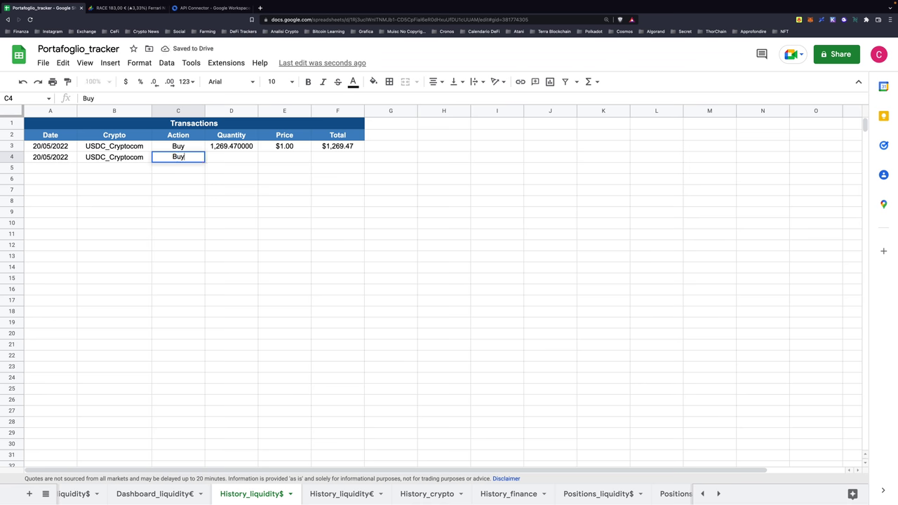
key("Tab")
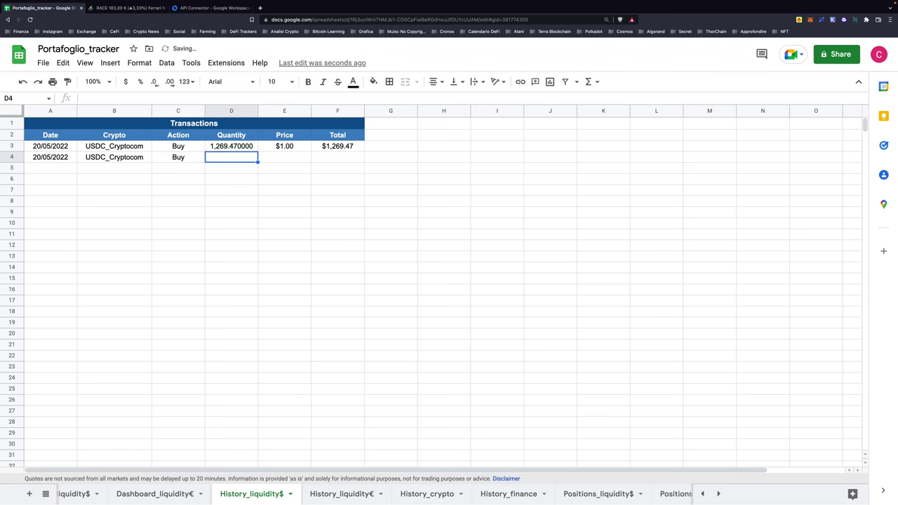
type("10")
key("Tab")
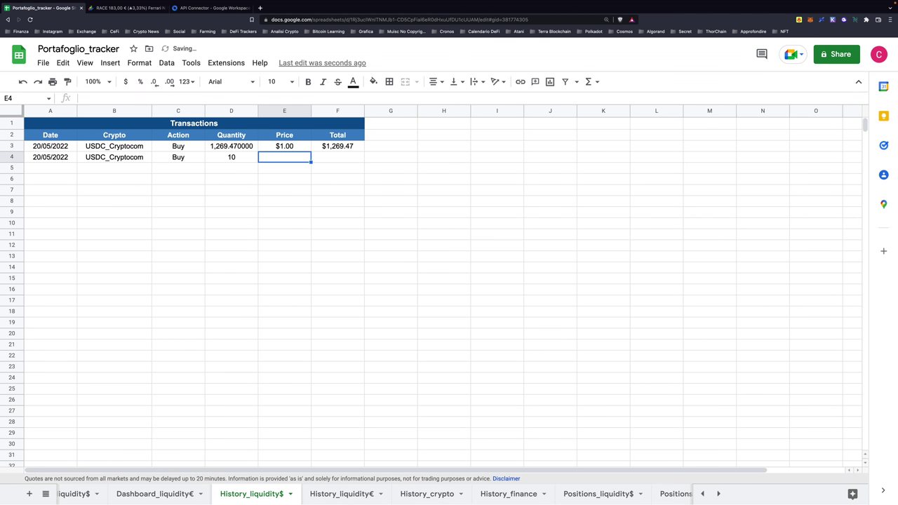
type("0")
key("Return")
Step: Fill the Total formula down into row 4 and add the note 'interessi' in G4
key("Right")
key("Up")
key("Up")
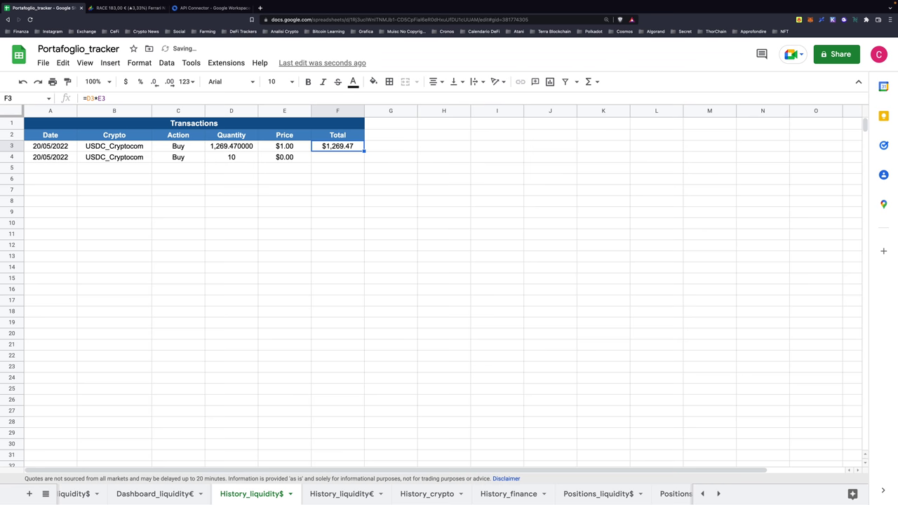
key("Down")
key("ctrl+d")
key("Right")
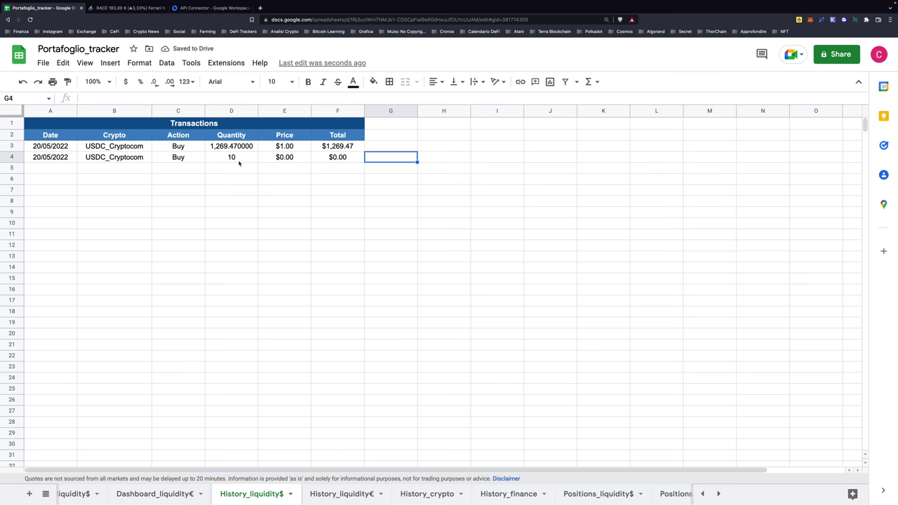
type("inm")
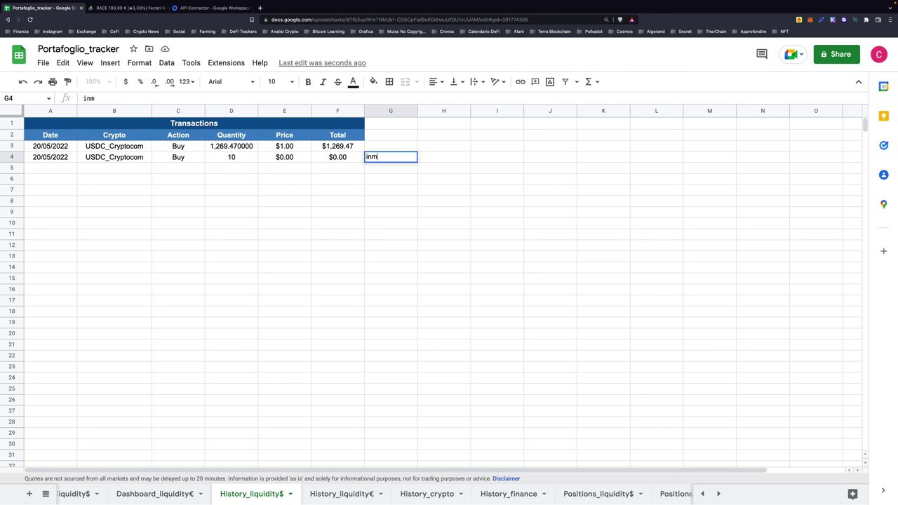
key("BackSpace")
type("teres")
type("sse")
key("BackSpace")
key("BackSpace")
key("BackSpace")
type("ssi")
key("Return")
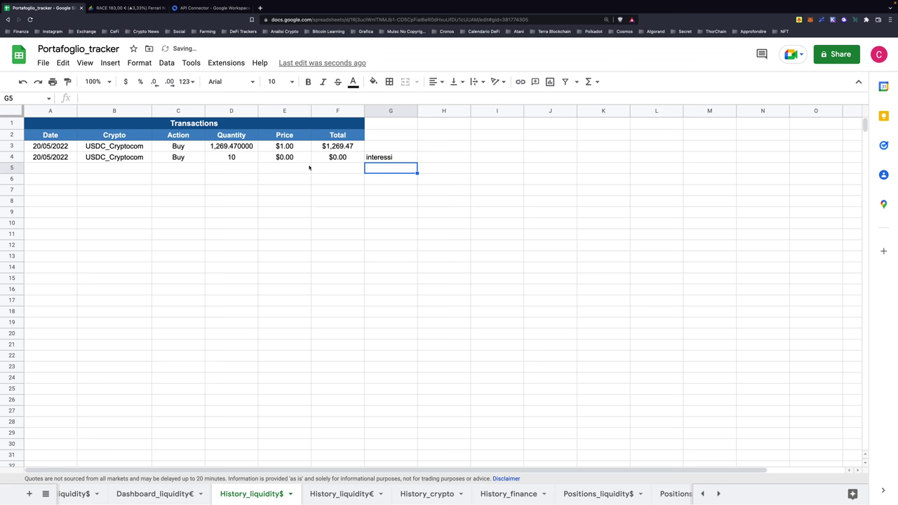
left_click(408, 159)
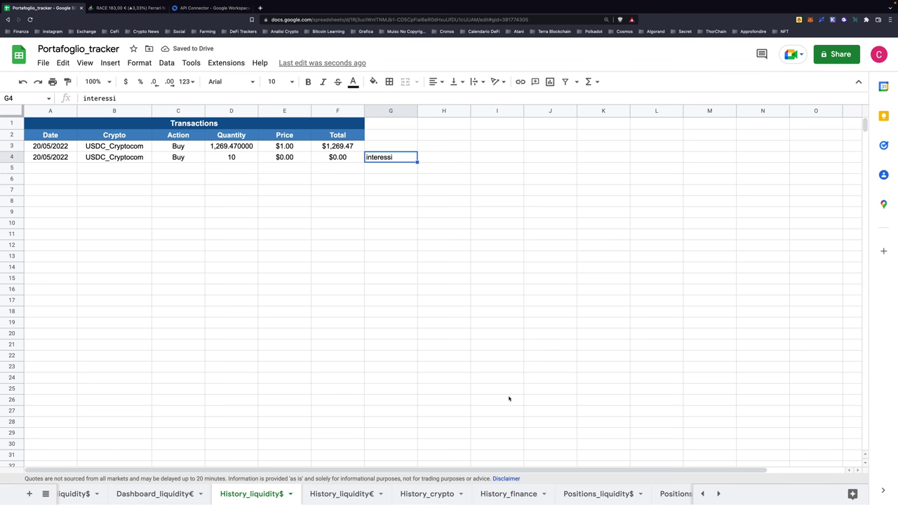
Step: Check USDC_Cryptocom's updated 1279.47 shares and $0.99 average cost on Positions_liquidity$
left_click(596, 494)
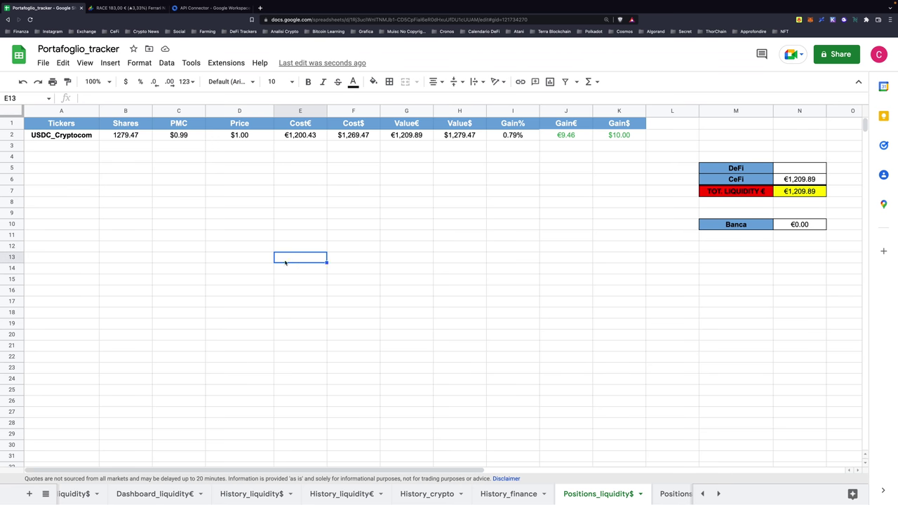
left_click(140, 136)
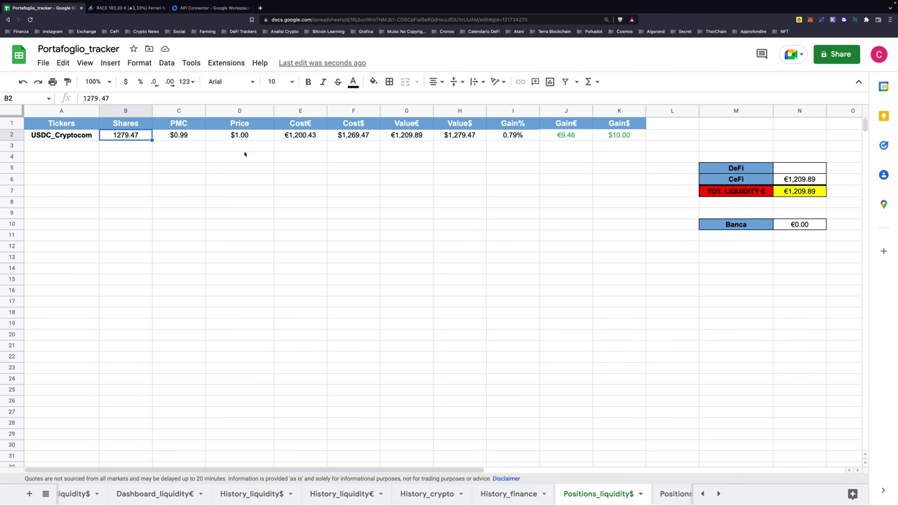
key("Right")
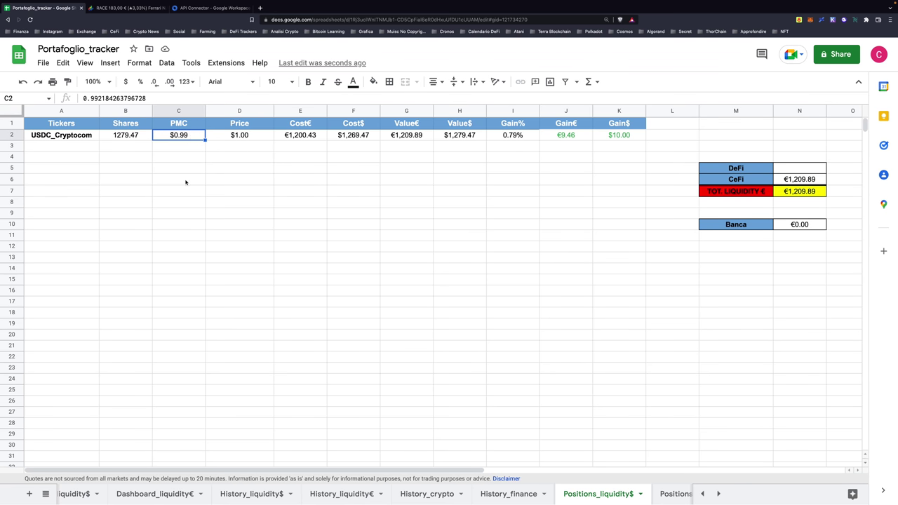
left_click(175, 157)
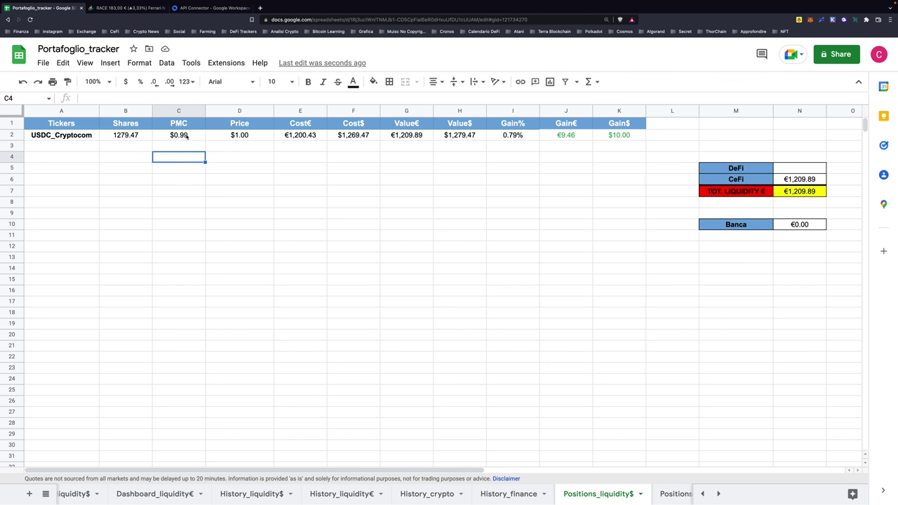